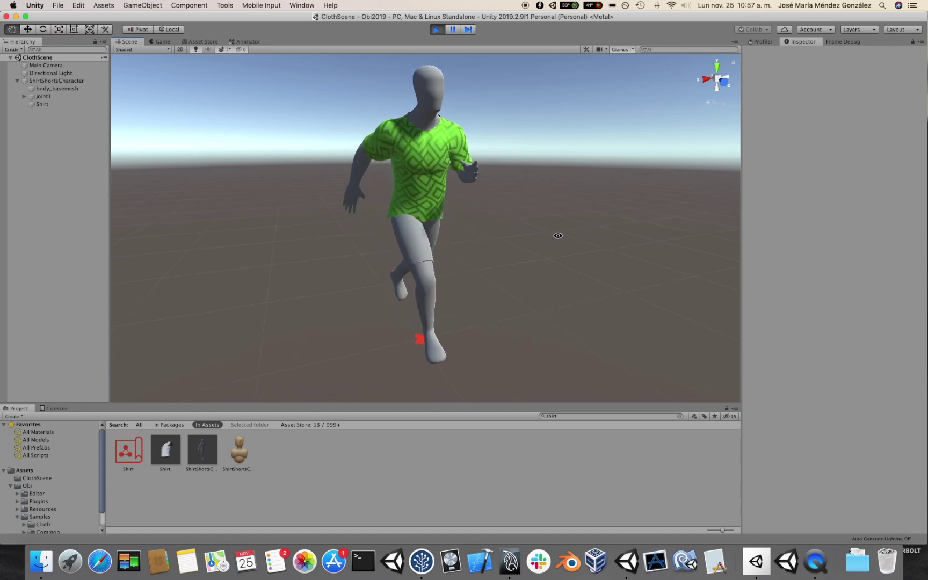
# Orbit the Scene view around the running character from the side, back and above.
pyautogui.keyDown('alt'); pyautogui.moveTo(556, 235); pyautogui.dragTo(403, 240); pyautogui.keyUp('alt')
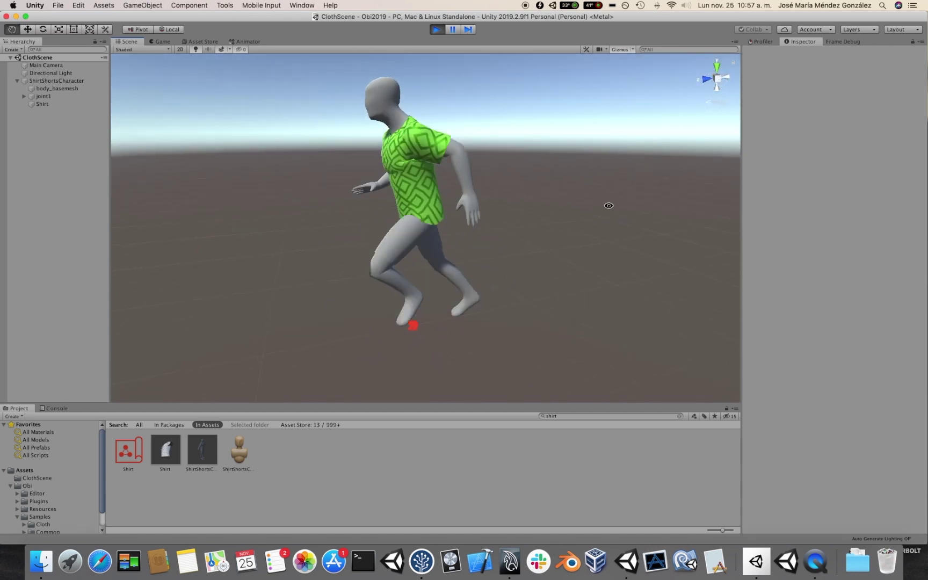
pyautogui.keyDown('alt'); pyautogui.moveTo(607, 203); pyautogui.dragTo(385, 203); pyautogui.keyUp('alt')
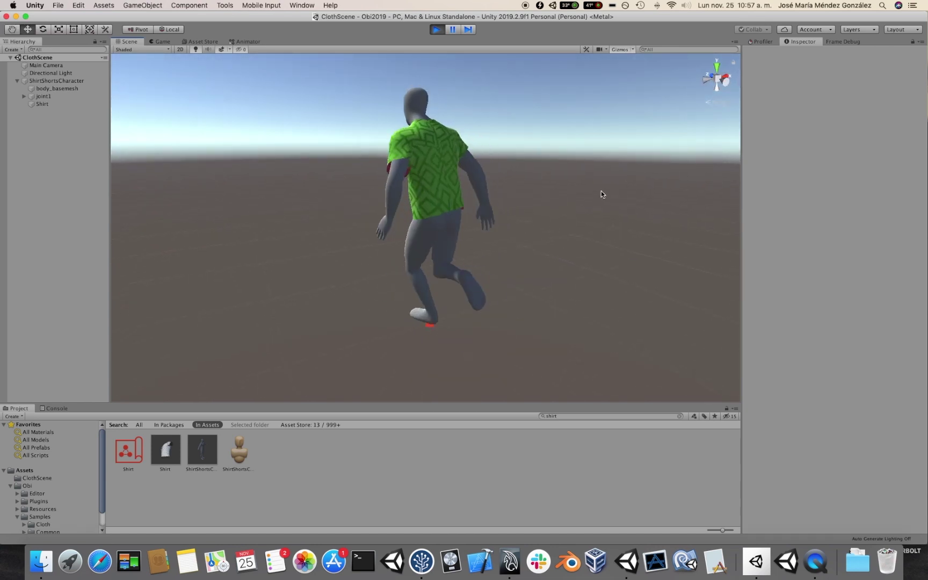
pyautogui.keyDown('alt'); pyautogui.moveTo(615, 182); pyautogui.dragTo(512, 237); pyautogui.keyUp('alt')
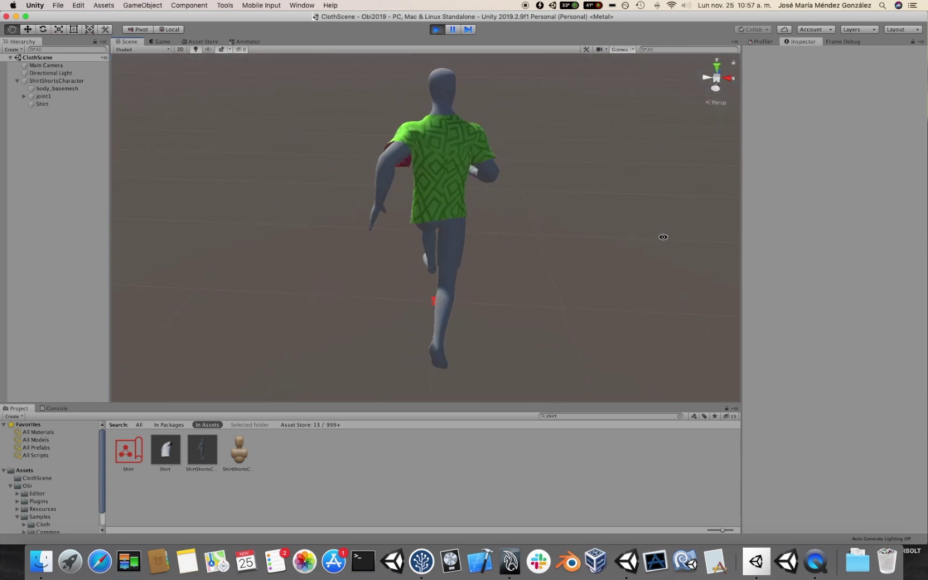
pyautogui.keyDown('alt'); pyautogui.moveTo(659, 234); pyautogui.dragTo(669, 214); pyautogui.keyUp('alt')
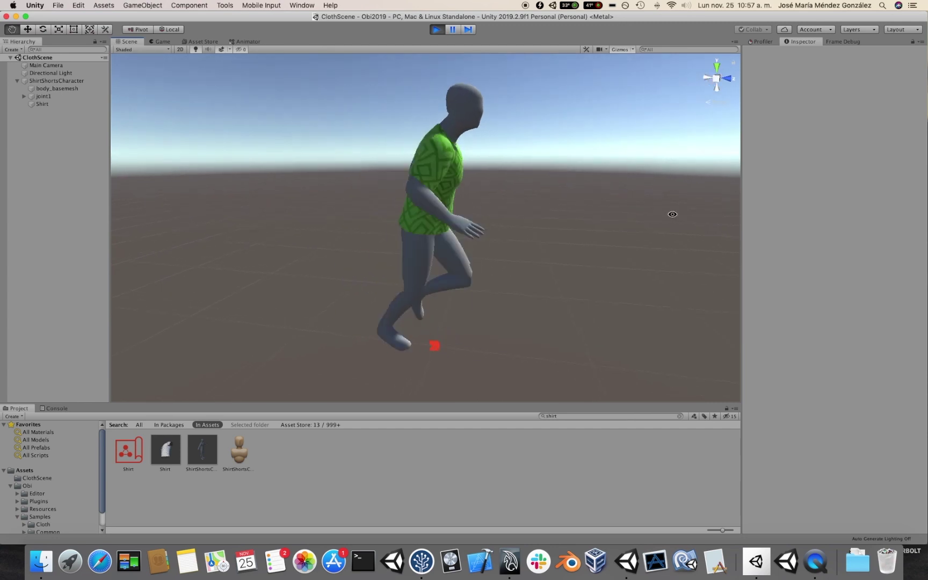
# Select the Shirt, toggle its skinned cloth simulation off and back on, then deselect it.
pyautogui.click(67, 103)
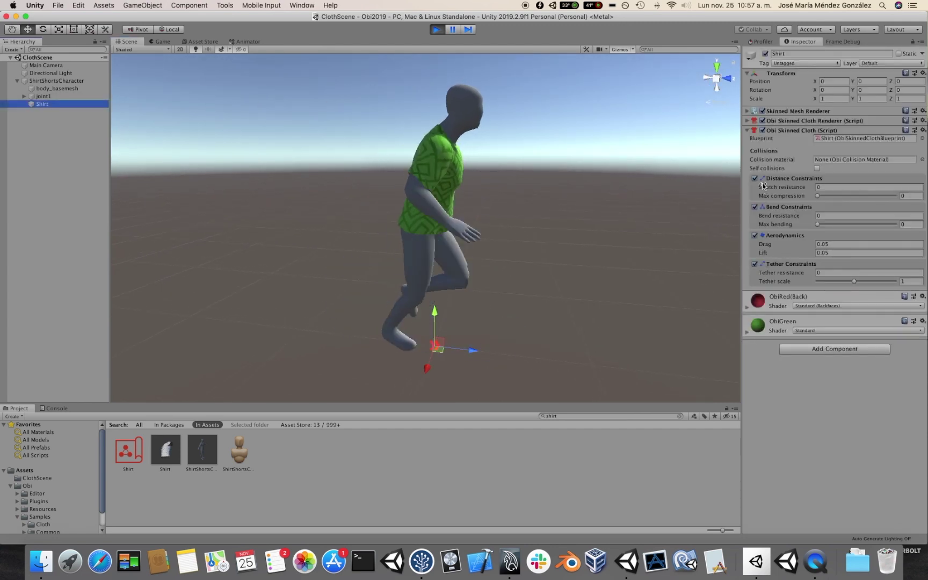
pyautogui.click(762, 130)
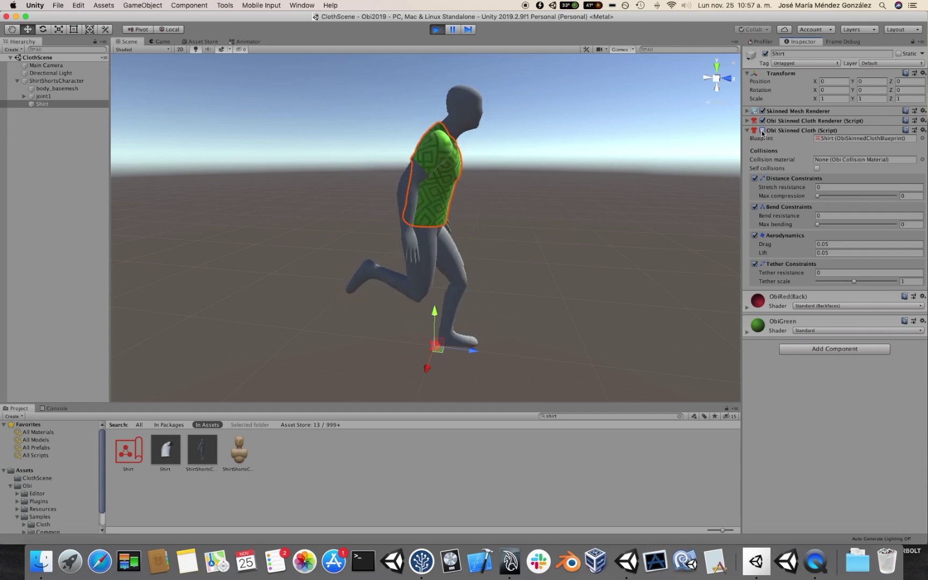
pyautogui.moveTo(628, 186)
pyautogui.keyDown('alt'); pyautogui.mouseDown()
pyautogui.moveTo(267, 193)
pyautogui.moveTo(615, 191)
pyautogui.mouseUp(); pyautogui.keyUp('alt')
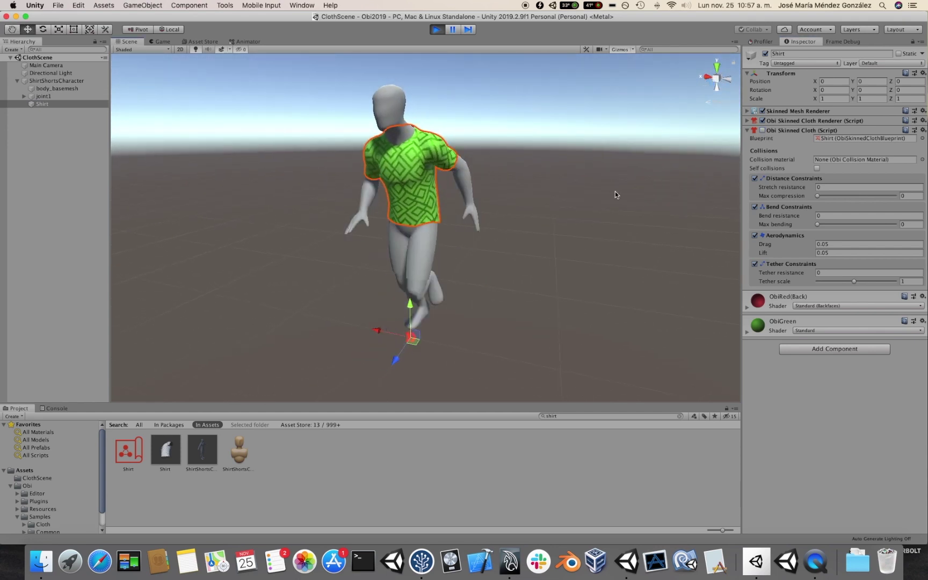
pyautogui.click(762, 131)
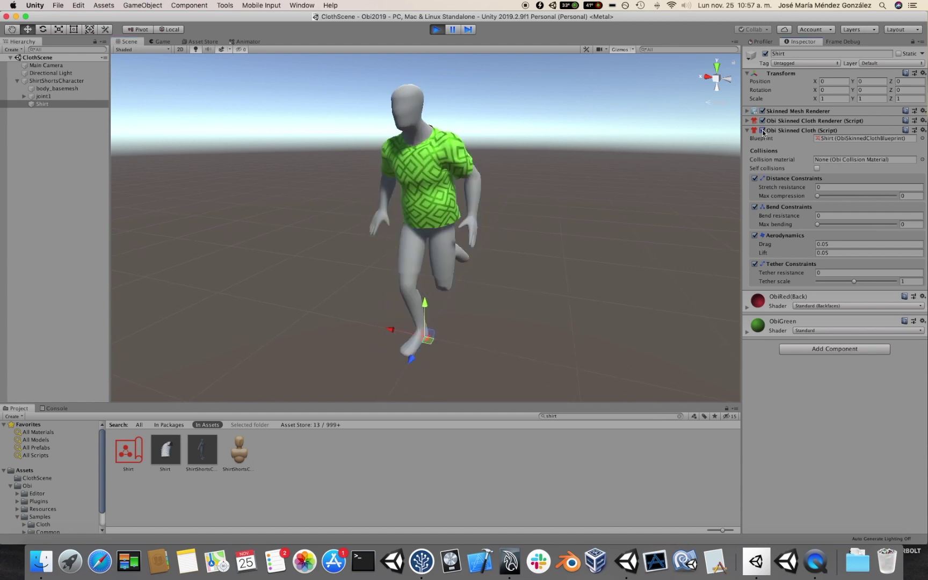
pyautogui.keyDown('alt'); pyautogui.moveTo(689, 185); pyautogui.dragTo(535, 176); pyautogui.keyUp('alt')
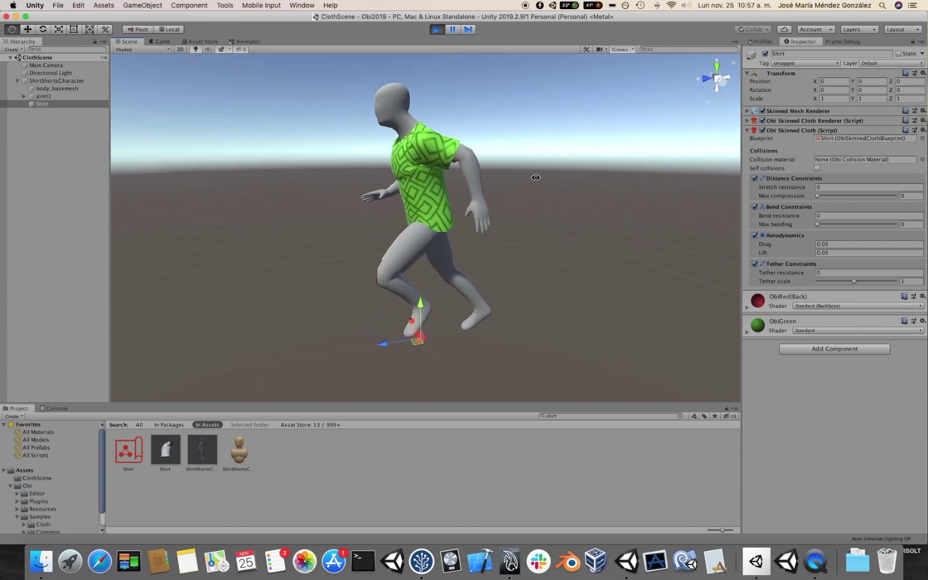
pyautogui.click(625, 179)
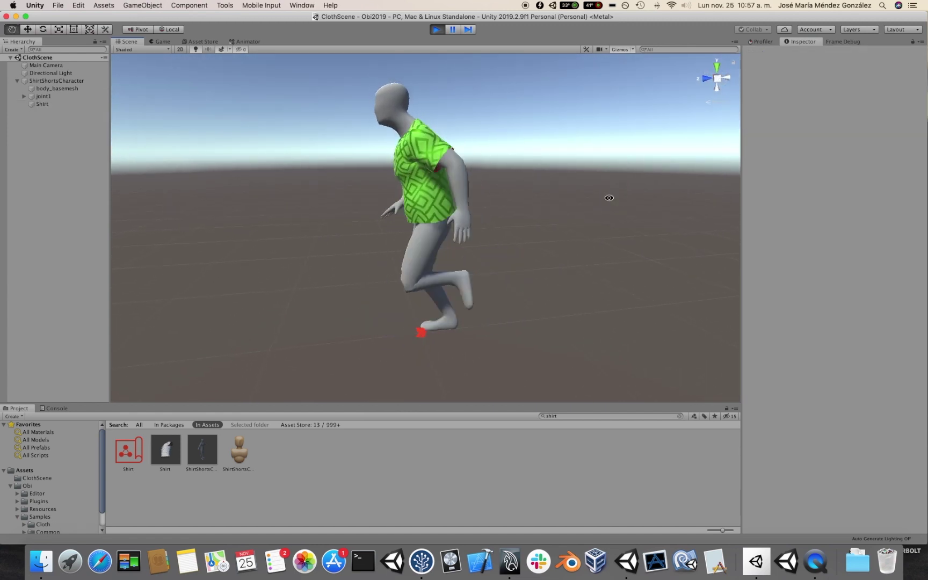
pyautogui.keyDown('alt'); pyautogui.moveTo(613, 199); pyautogui.dragTo(704, 222); pyautogui.keyUp('alt')
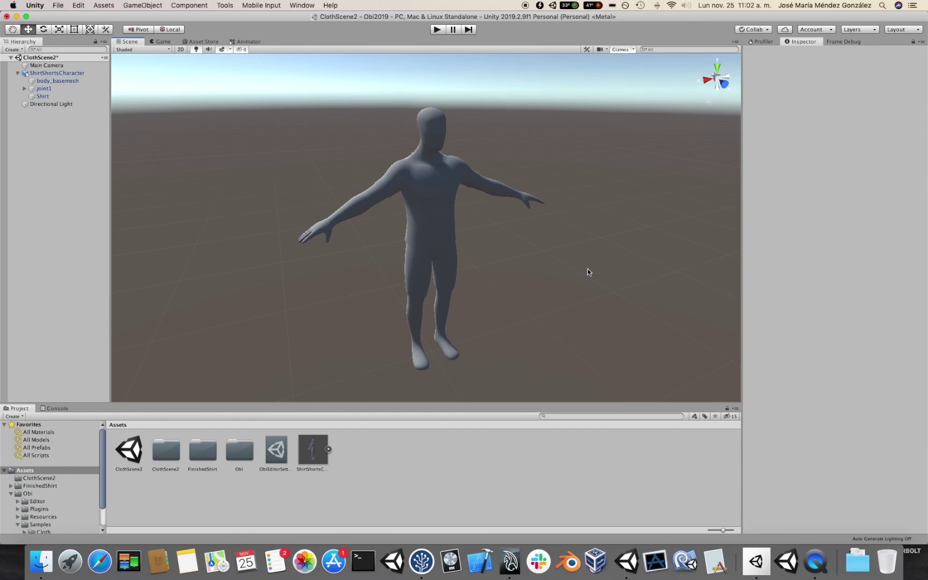
# On the T-posed character, select the shirt mesh, then the body_basemesh on the legs.
pyautogui.keyDown('alt'); pyautogui.moveTo(557, 251); pyautogui.dragTo(473, 232); pyautogui.keyUp('alt')
pyautogui.click(430, 220)
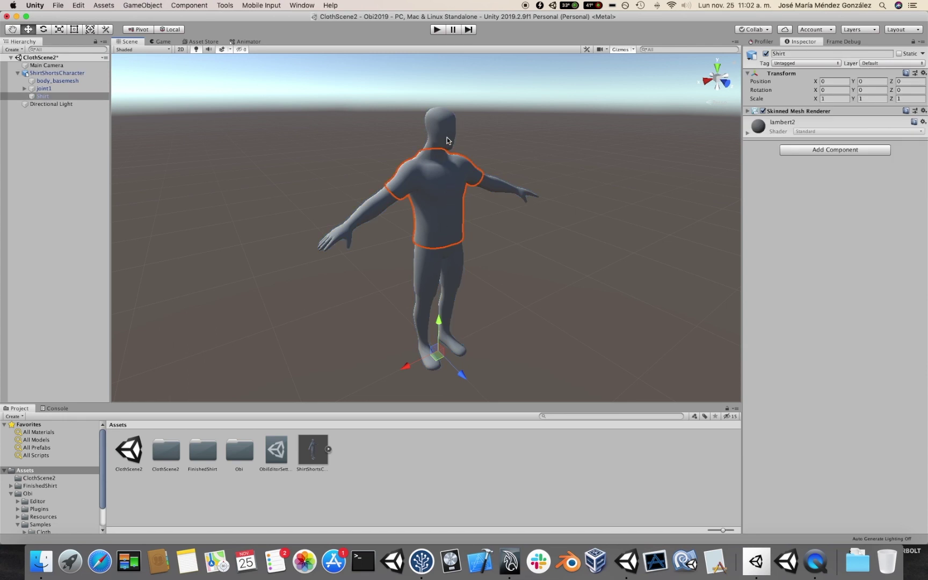
pyautogui.keyDown('alt'); pyautogui.moveTo(457, 172); pyautogui.dragTo(438, 191); pyautogui.keyUp('alt')
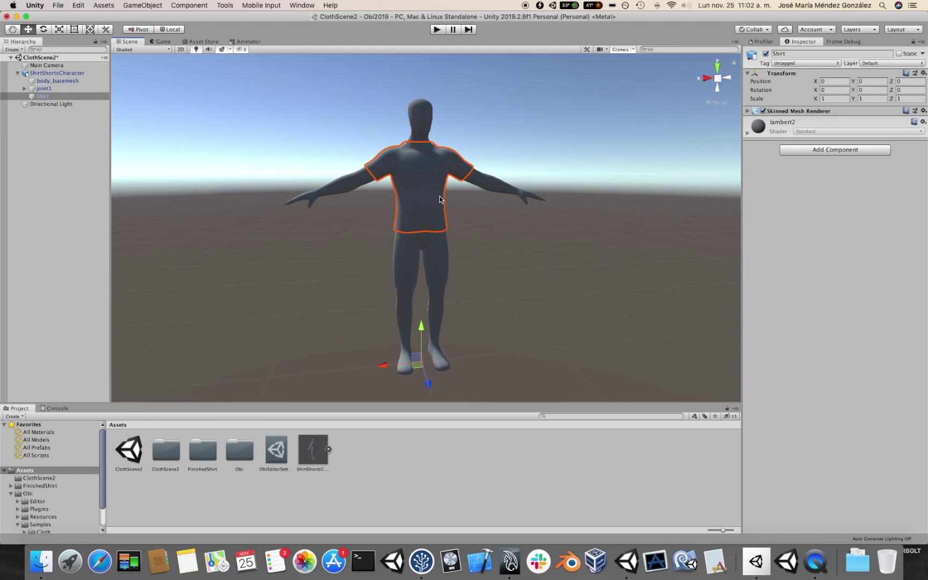
pyautogui.scroll(5, 454, 226)
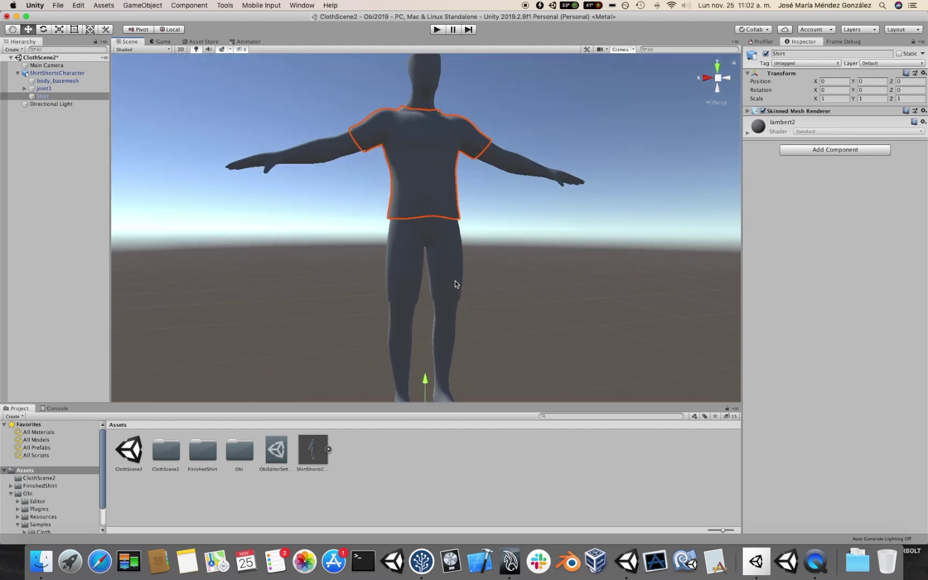
pyautogui.click(455, 282)
pyautogui.click(457, 261)
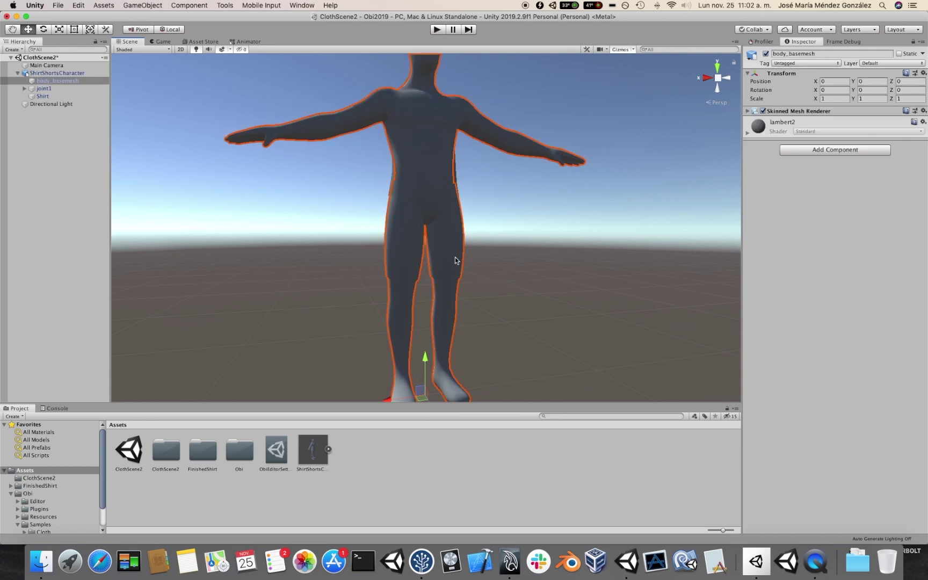
pyautogui.keyDown('alt'); pyautogui.moveTo(456, 260); pyautogui.dragTo(424, 178); pyautogui.keyUp('alt')
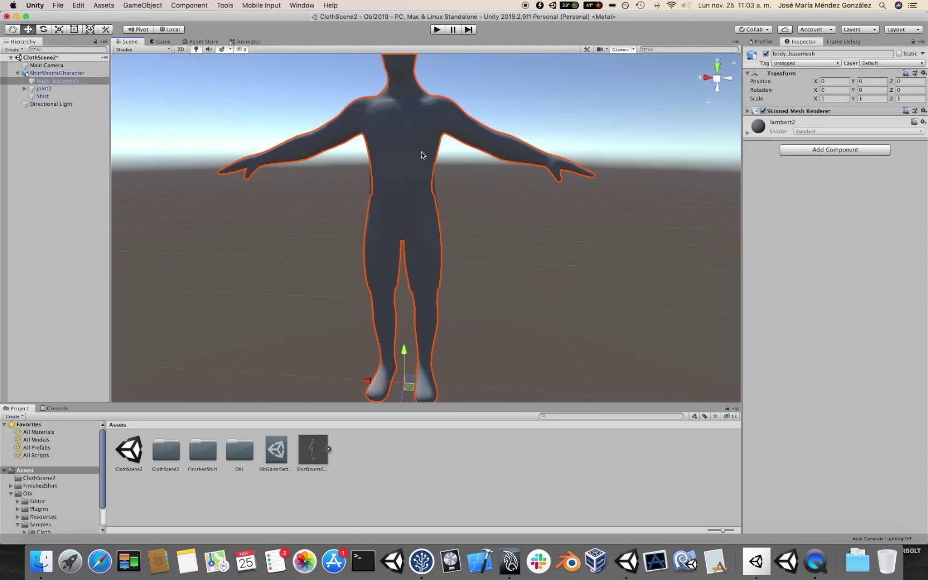
# Select the ShirtShortsCharacter root, then select the Shirt mesh on the torso.
pyautogui.keyDown('alt'); pyautogui.moveTo(396, 189); pyautogui.dragTo(511, 207); pyautogui.keyUp('alt')
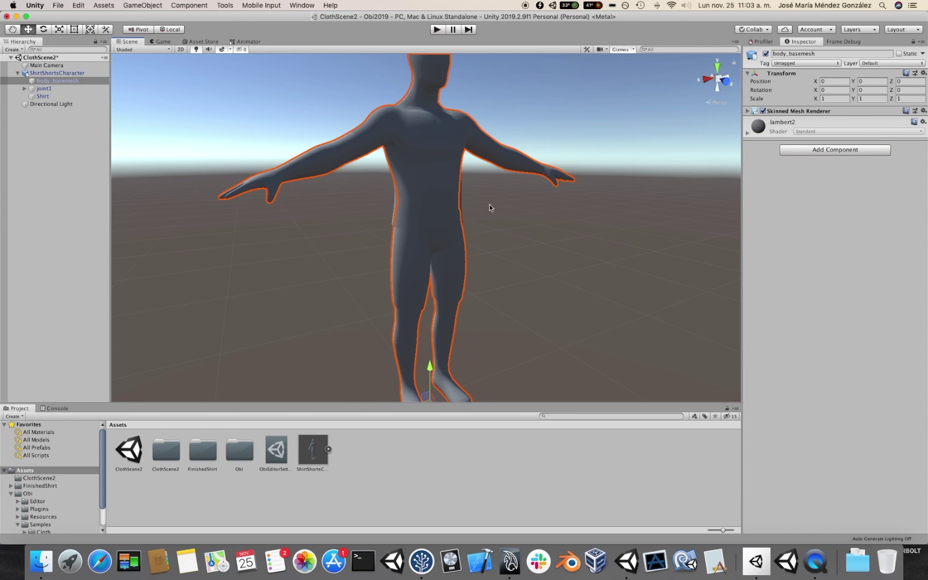
pyautogui.click(446, 179)
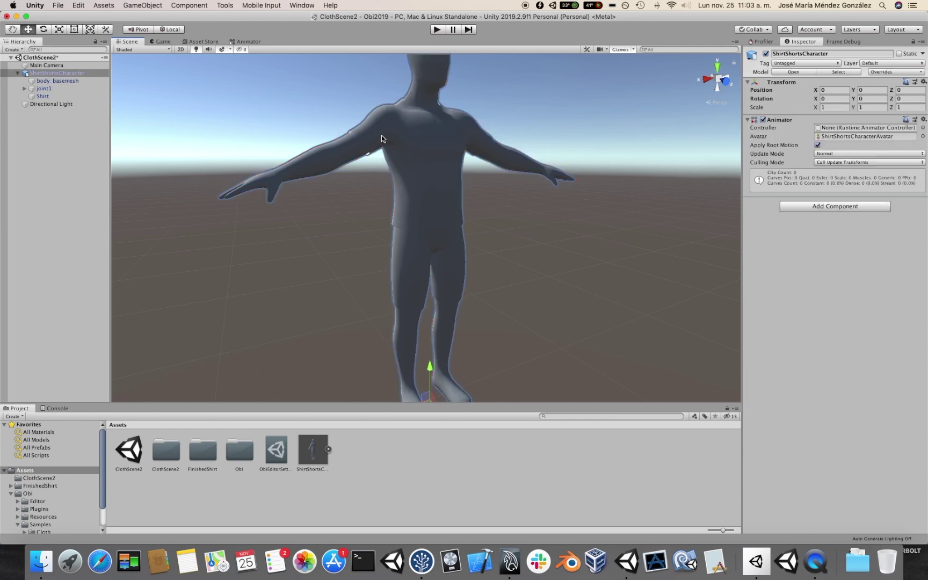
pyautogui.click(396, 145)
pyautogui.keyDown('alt'); pyautogui.moveTo(546, 215); pyautogui.dragTo(537, 251); pyautogui.keyUp('alt')
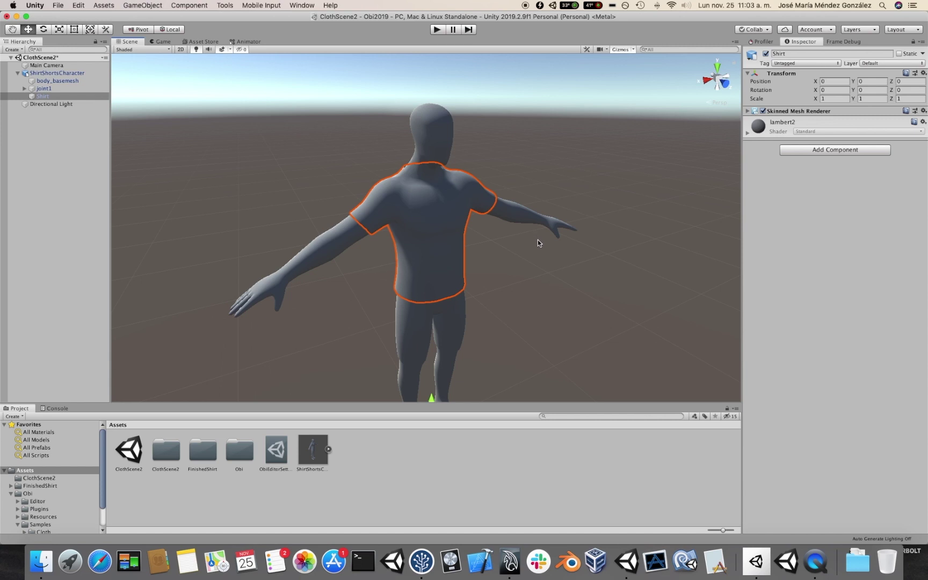
pyautogui.click(54, 73)
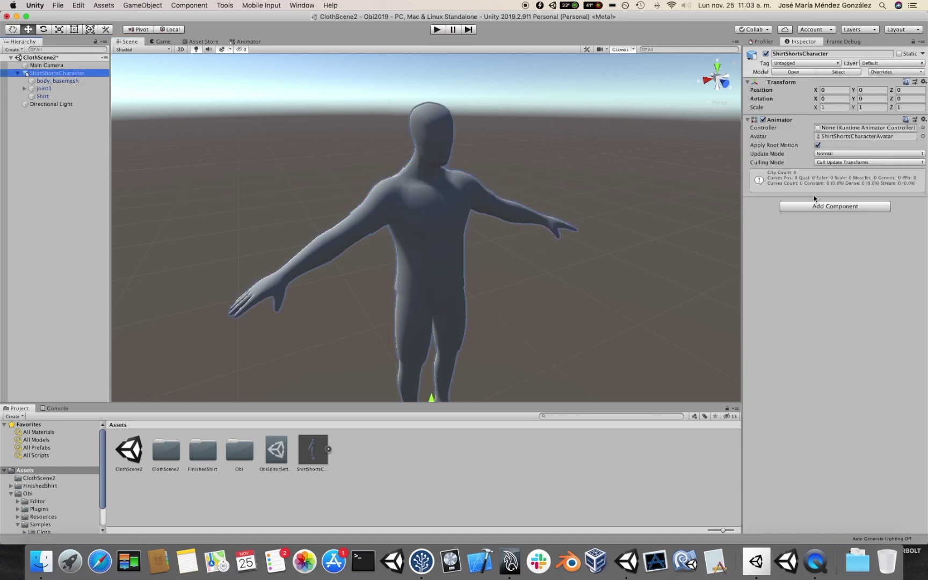
pyautogui.click(388, 195)
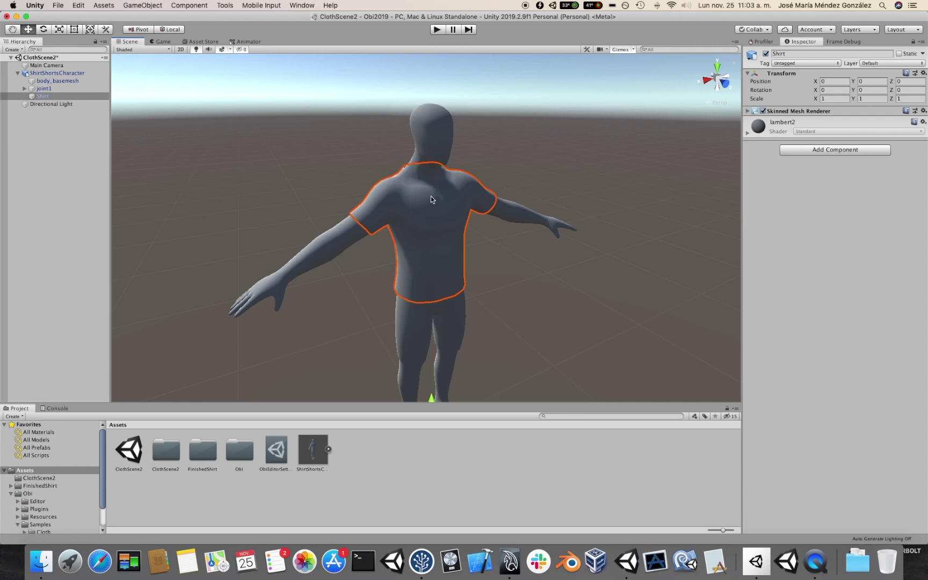
pyautogui.click(24, 88)
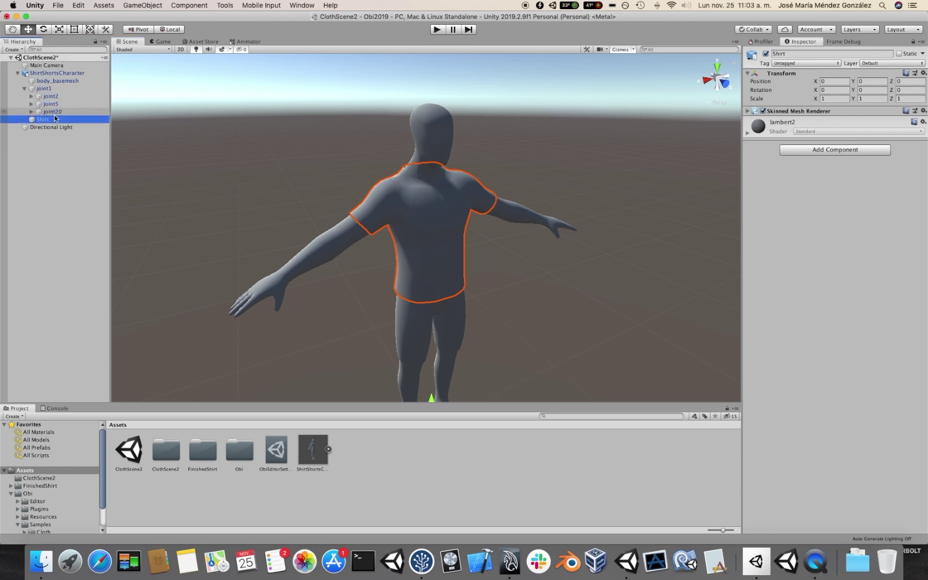
pyautogui.click(52, 104)
pyautogui.click(43, 30)
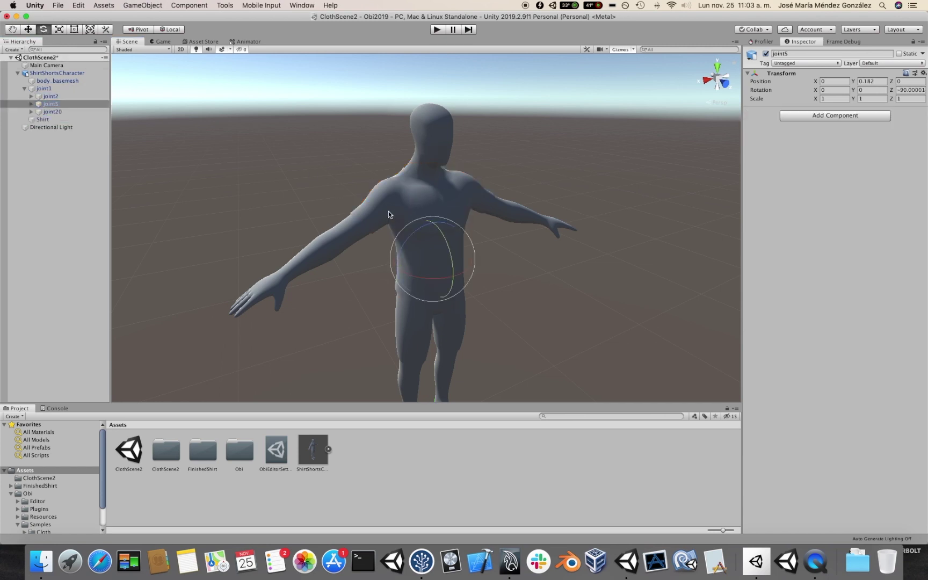
pyautogui.moveTo(443, 239); pyautogui.dragTo(492, 283)
pyautogui.keyDown('alt'); pyautogui.moveTo(491, 283); pyautogui.dragTo(315, 198); pyautogui.keyUp('alt')
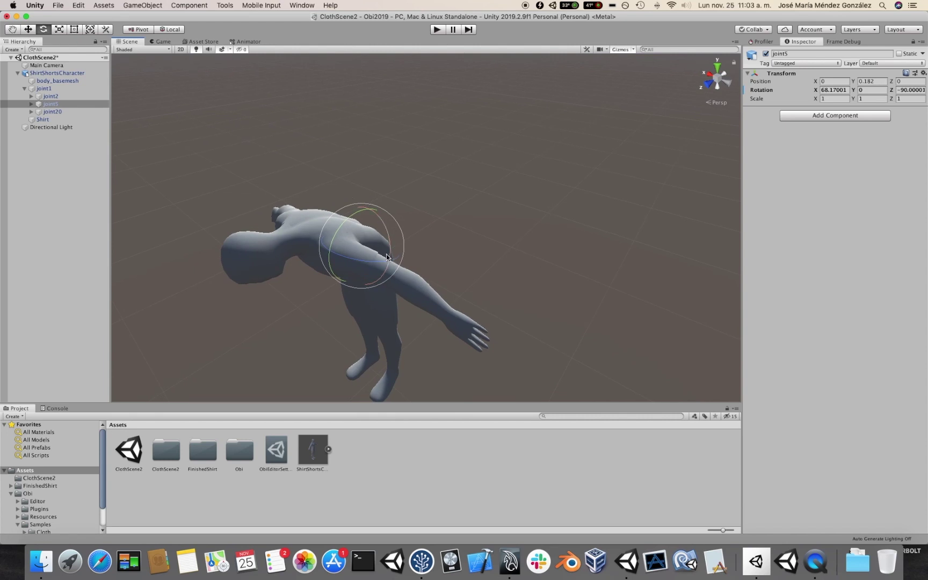
pyautogui.keyDown('alt'); pyautogui.moveTo(329, 245); pyautogui.dragTo(427, 228); pyautogui.keyUp('alt')
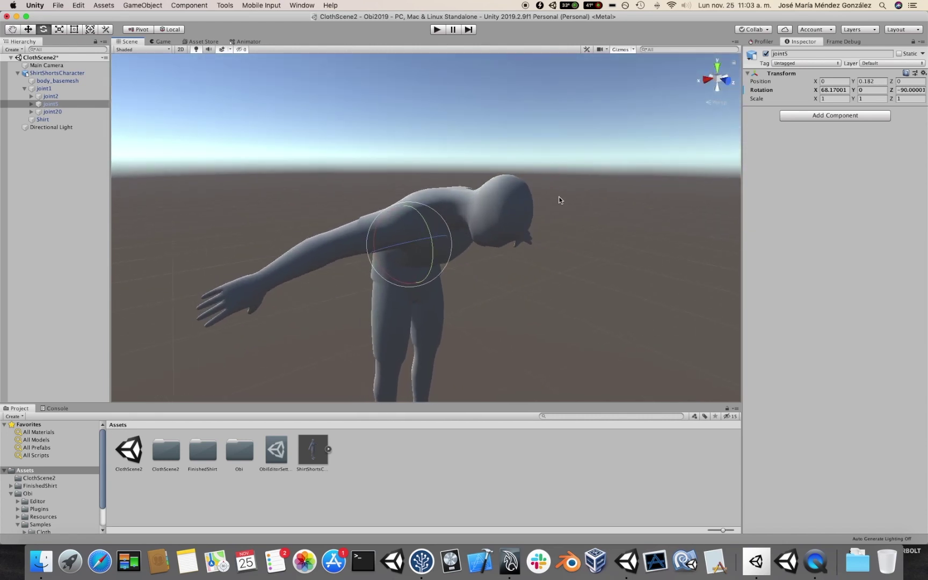
pyautogui.press('super+z')
pyautogui.press('super+z')
pyautogui.keyDown('alt'); pyautogui.moveTo(567, 173); pyautogui.dragTo(479, 186, button='right'); pyautogui.keyUp('alt')
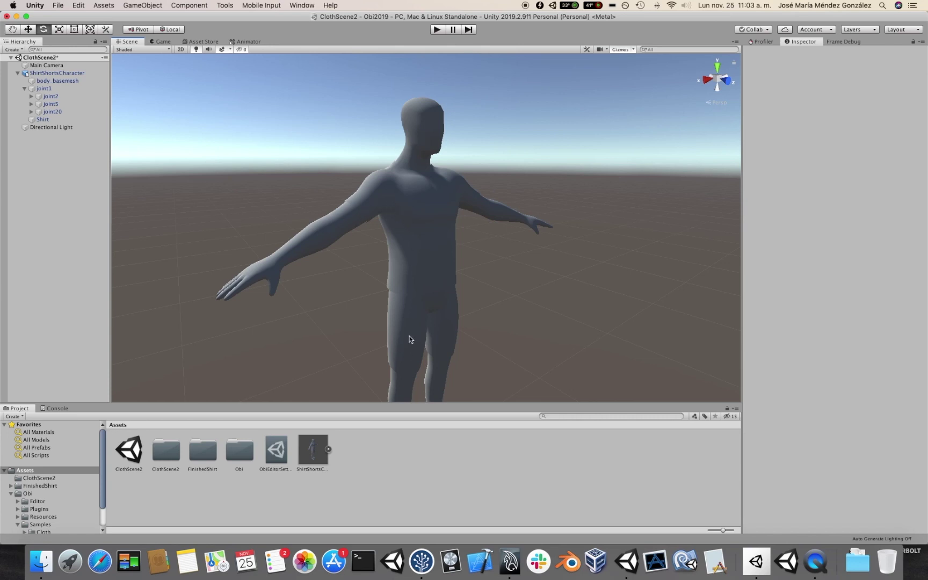
pyautogui.keyDown('alt'); pyautogui.moveTo(436, 196); pyautogui.dragTo(423, 224); pyautogui.keyUp('alt')
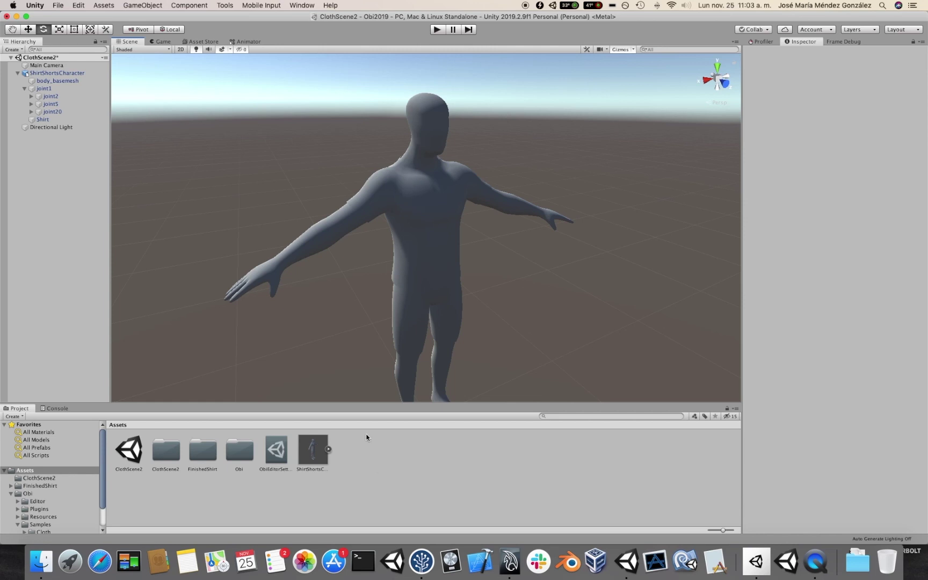
# Create an Obi Skinned Cloth Blueprint in Assets named Shirt.
pyautogui.rightClick(358, 462)
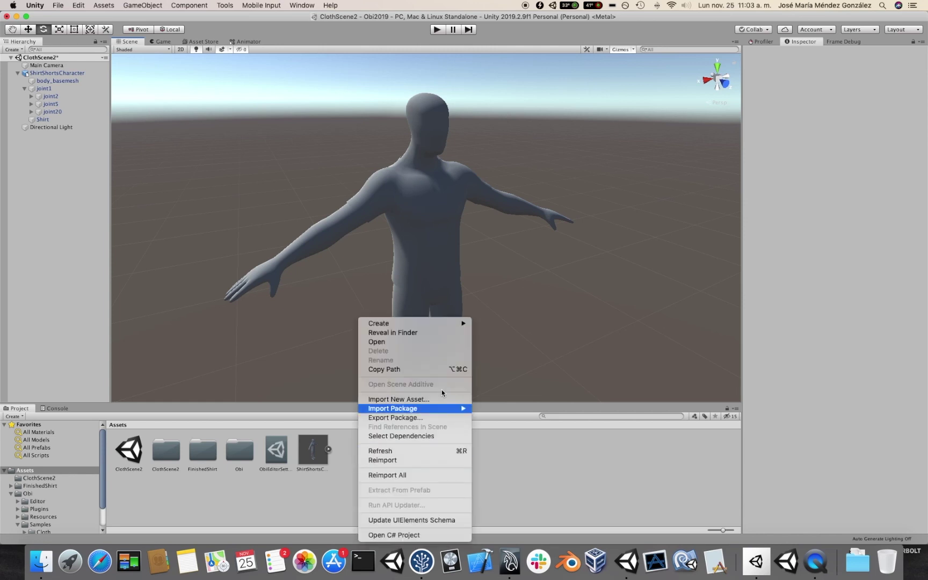
pyautogui.moveTo(446, 323)
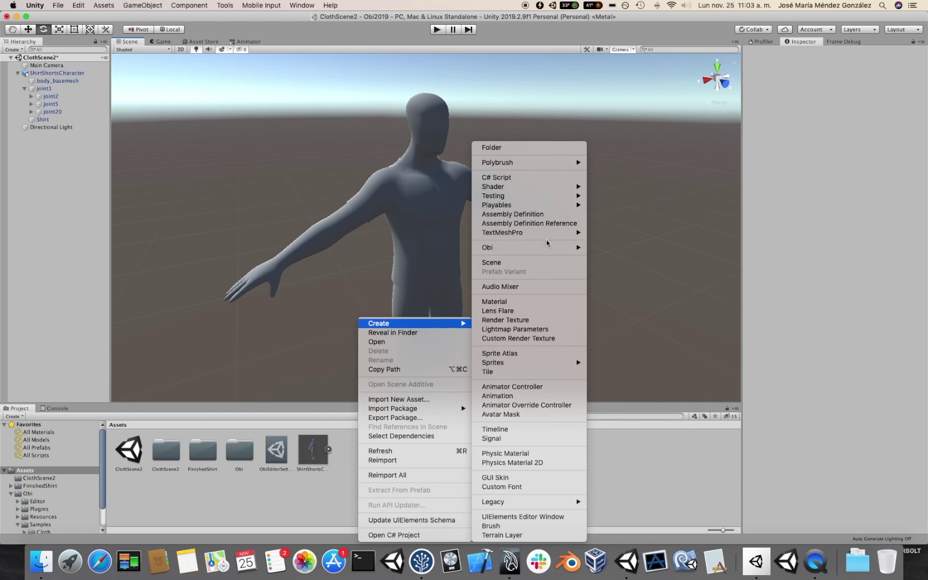
pyautogui.moveTo(547, 248)
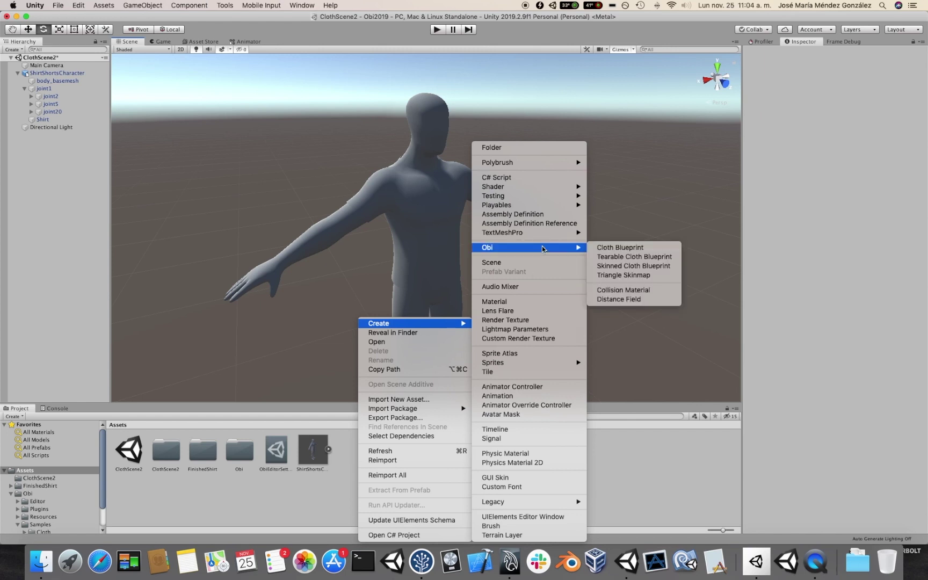
pyautogui.click(618, 266)
pyautogui.write('Shirt')
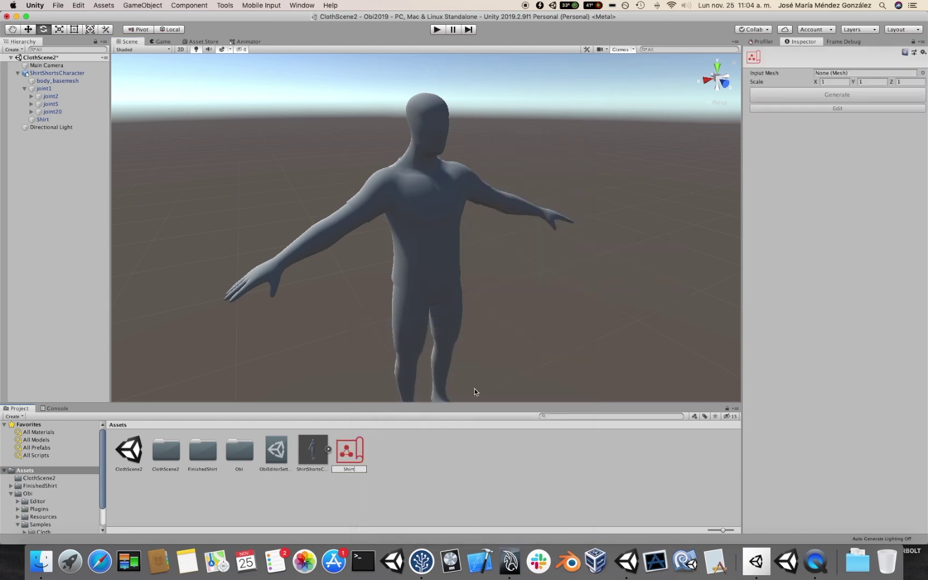
pyautogui.press('Return')
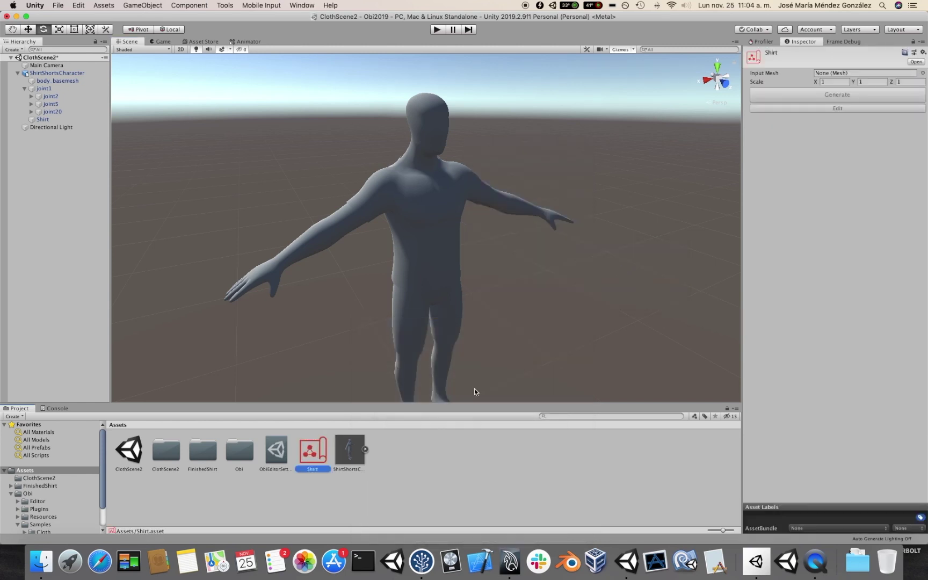
# Set the blueprint's Input Mesh to Shirt and generate it.
pyautogui.click(924, 74)
pyautogui.doubleClick(474, 231)
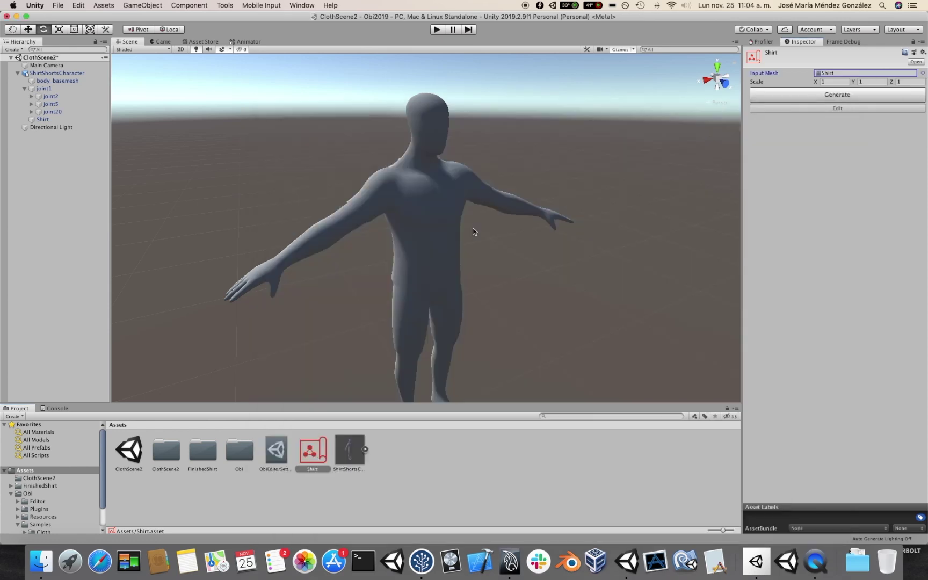
pyautogui.click(844, 97)
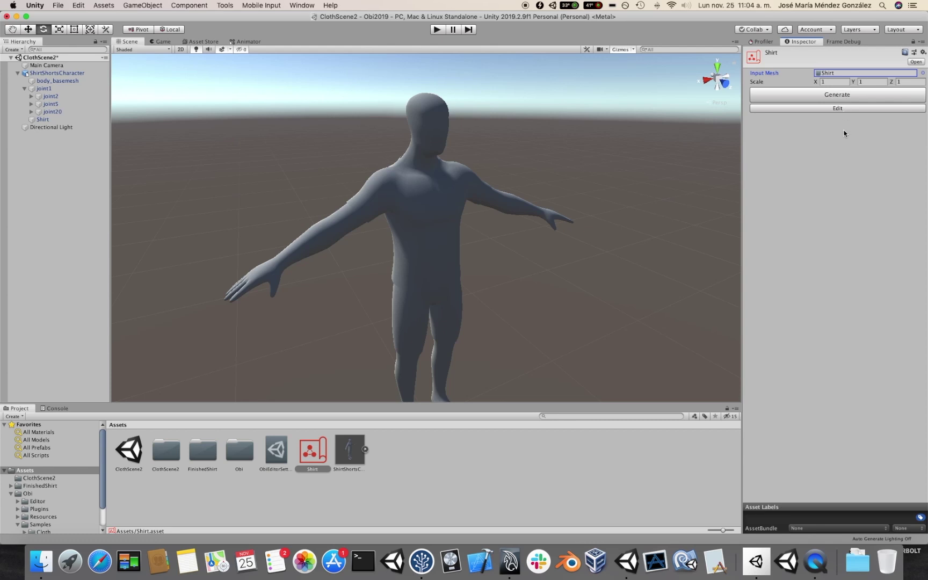
# Open the Shirt blueprint's particle editor, saving the scene, inspect the particles, then exit with Done.
pyautogui.click(850, 111)
pyautogui.click(545, 191)
pyautogui.moveTo(553, 219)
pyautogui.keyDown('alt'); pyautogui.mouseDown()
pyautogui.moveTo(572, 217)
pyautogui.moveTo(300, 191)
pyautogui.moveTo(585, 184)
pyautogui.moveTo(565, 213)
pyautogui.mouseUp(); pyautogui.keyUp('alt')
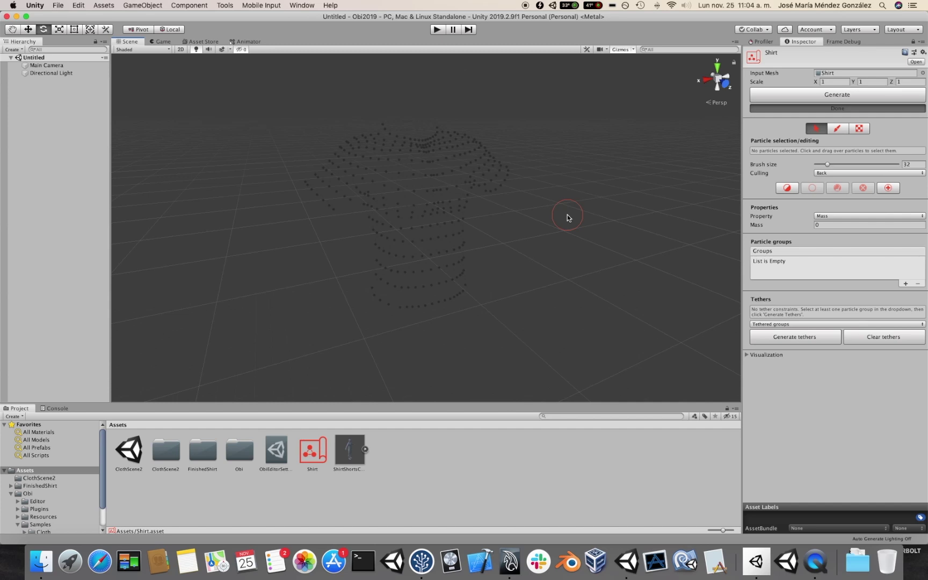
pyautogui.click(817, 108)
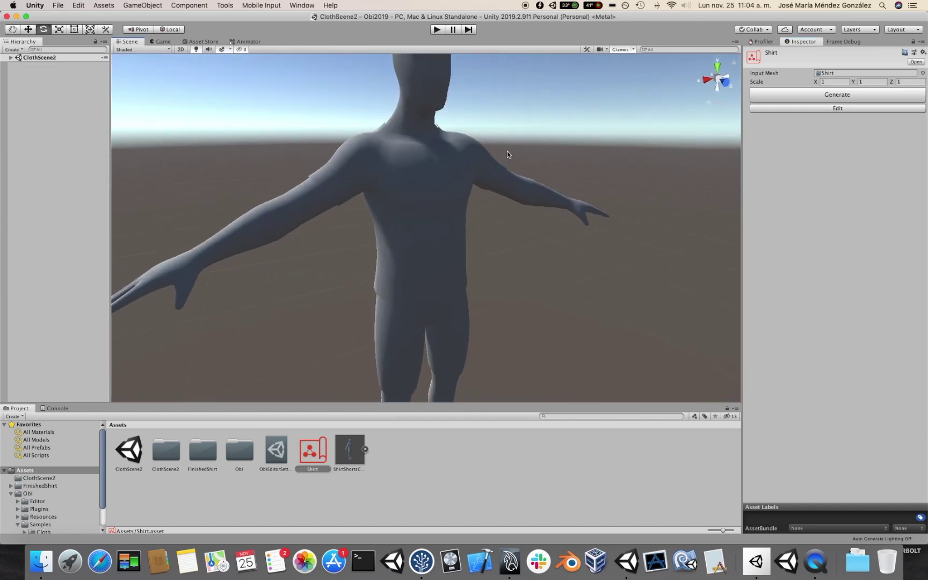
pyautogui.scroll(-3, 497, 146)
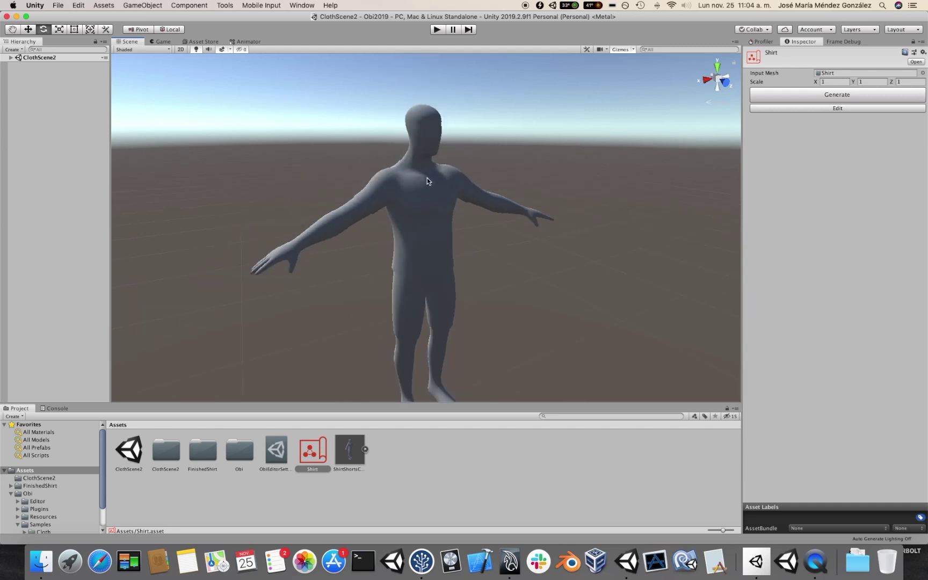
# Add Obi Solver (obiso) and Obi Late Fixed Updater (obilatef) components to ShirtShortsCharacter.
pyautogui.click(10, 58)
pyautogui.click(56, 73)
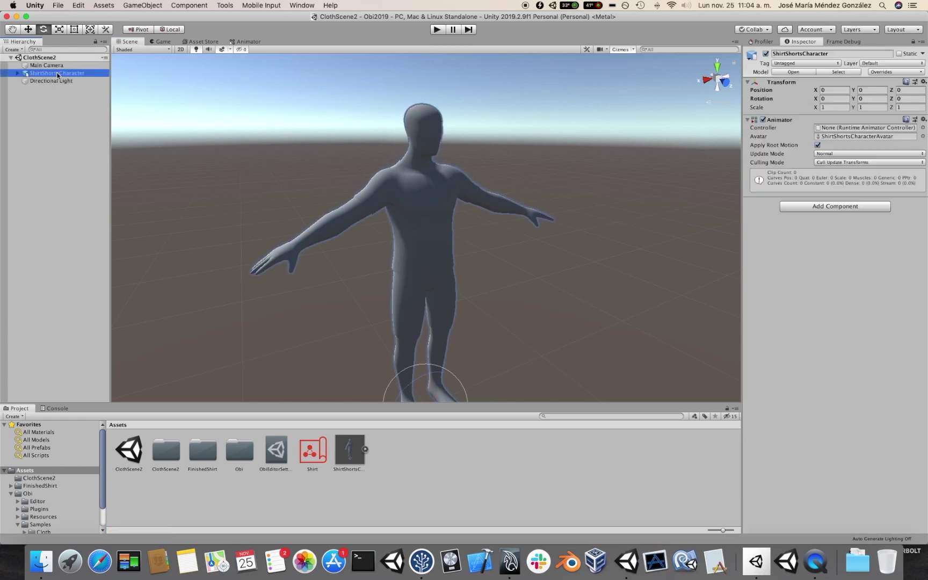
pyautogui.click(831, 206)
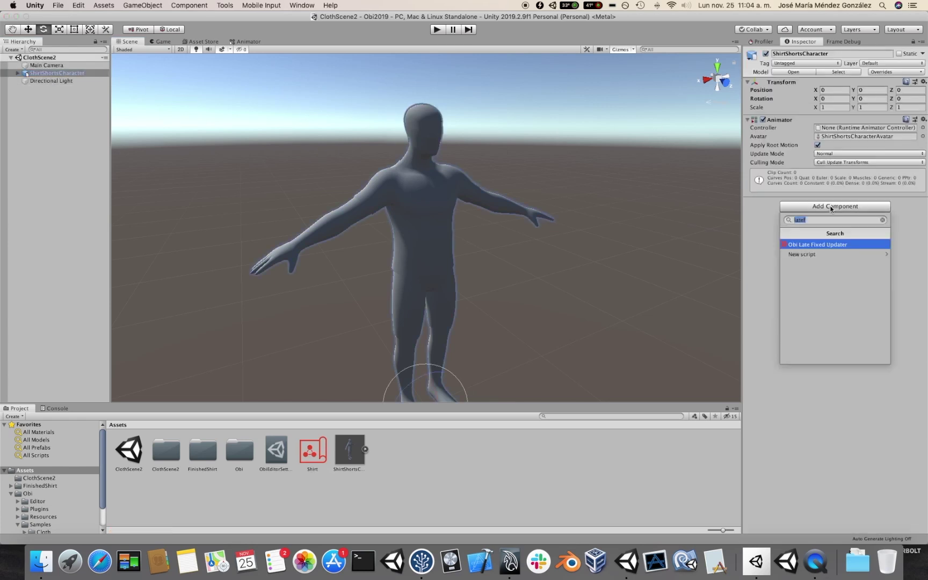
pyautogui.write('obisol')
pyautogui.press('Return')
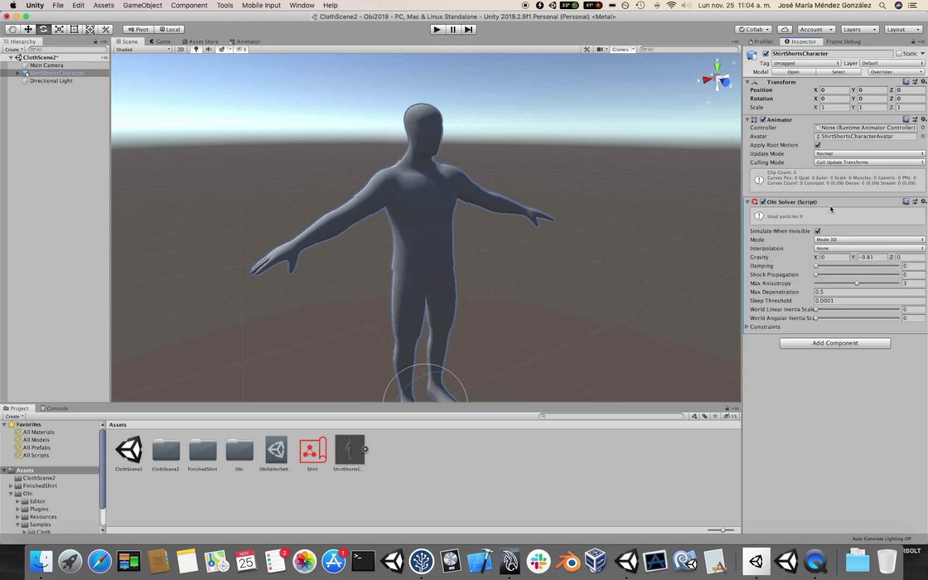
pyautogui.click(816, 343)
pyautogui.write('obilatef')
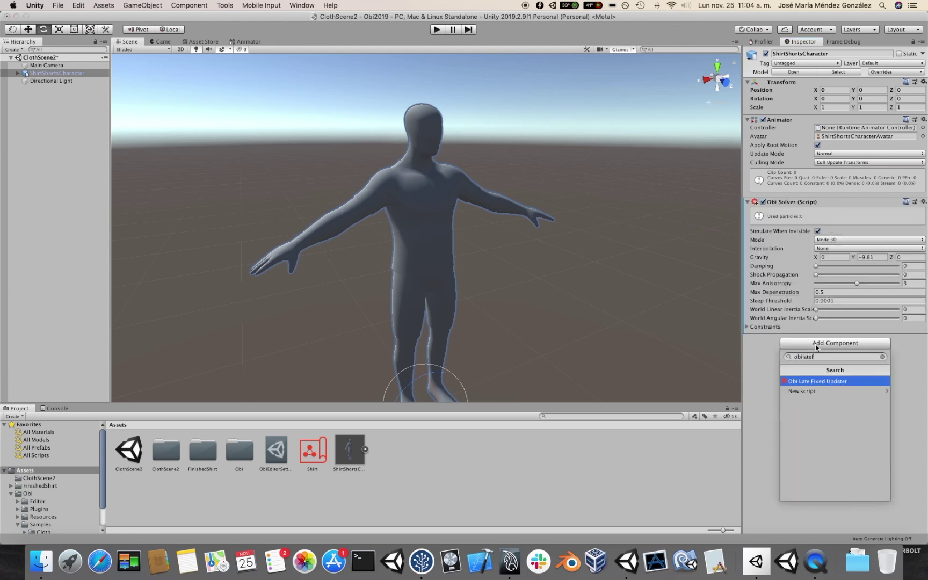
pyautogui.click(833, 382)
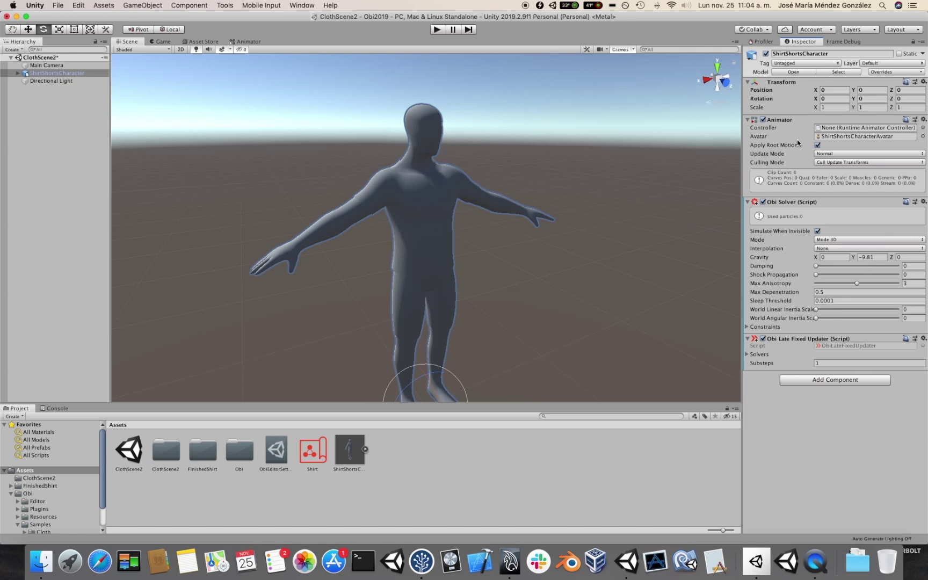
# Set the Animator Update Mode to Animate Physics and add the Obi Solver to the updater's Solvers list.
pyautogui.click(828, 155)
pyautogui.click(830, 163)
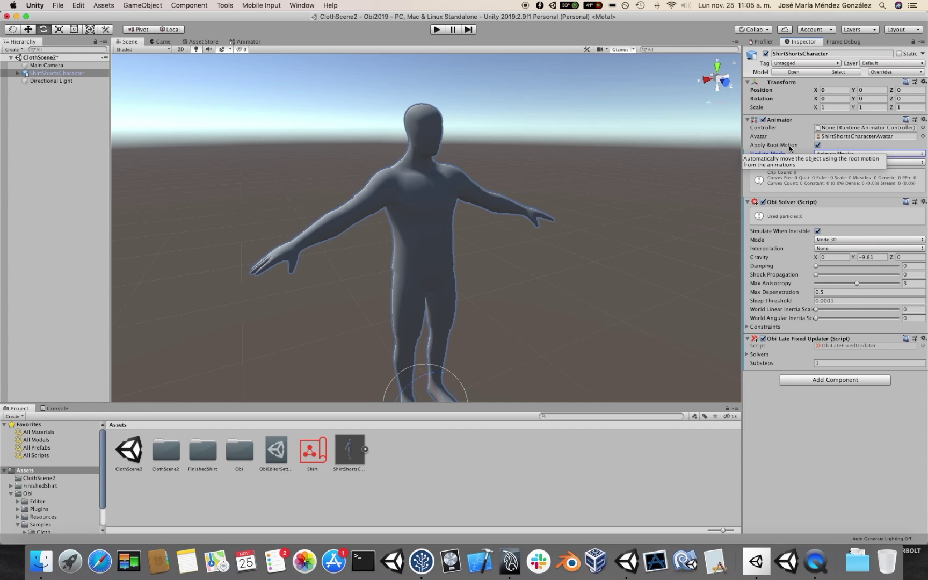
pyautogui.click(847, 154)
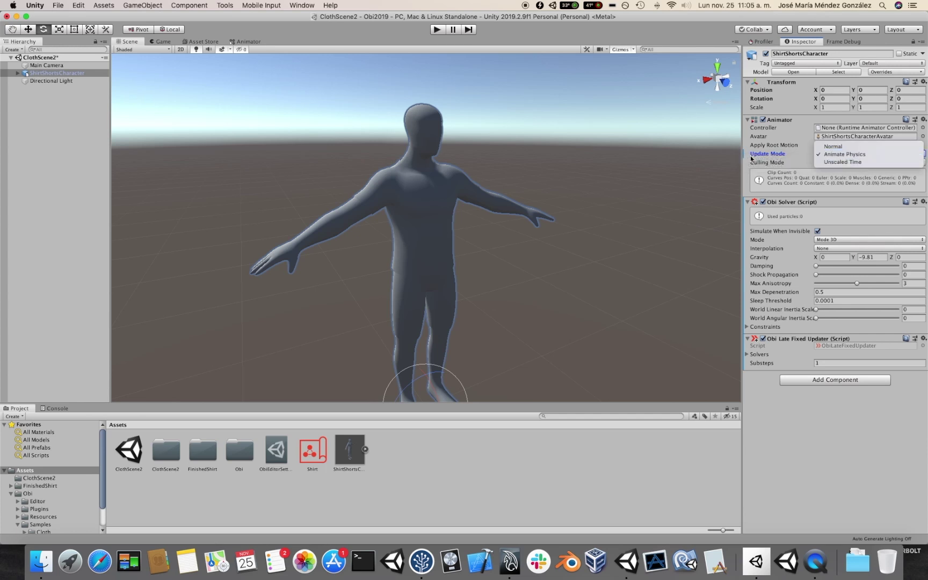
pyautogui.click(841, 146)
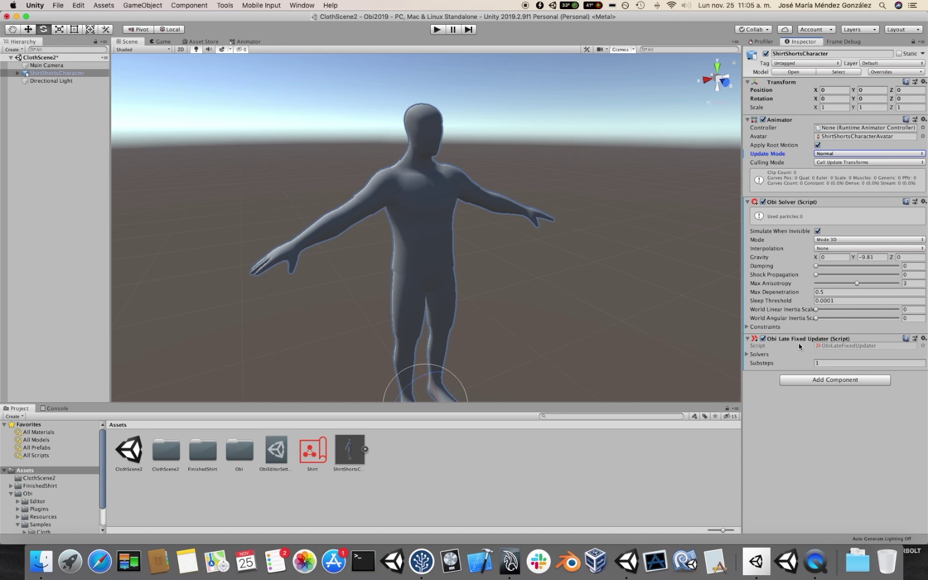
pyautogui.click(831, 154)
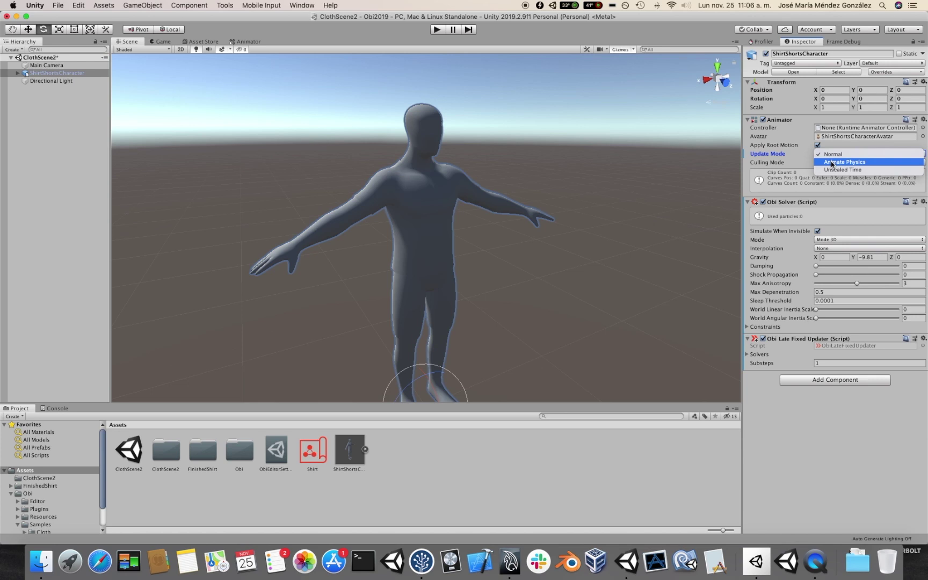
pyautogui.click(830, 164)
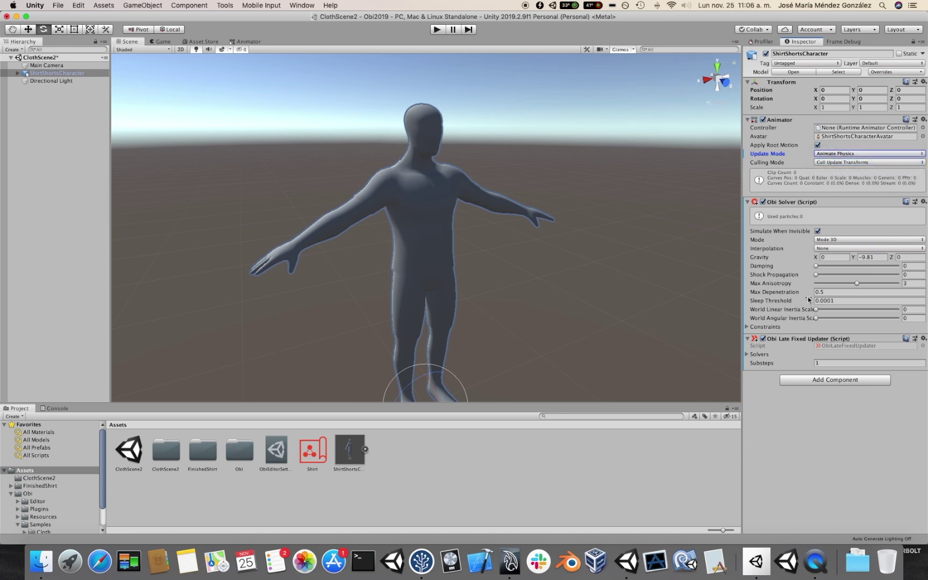
pyautogui.moveTo(781, 204); pyautogui.dragTo(787, 354)
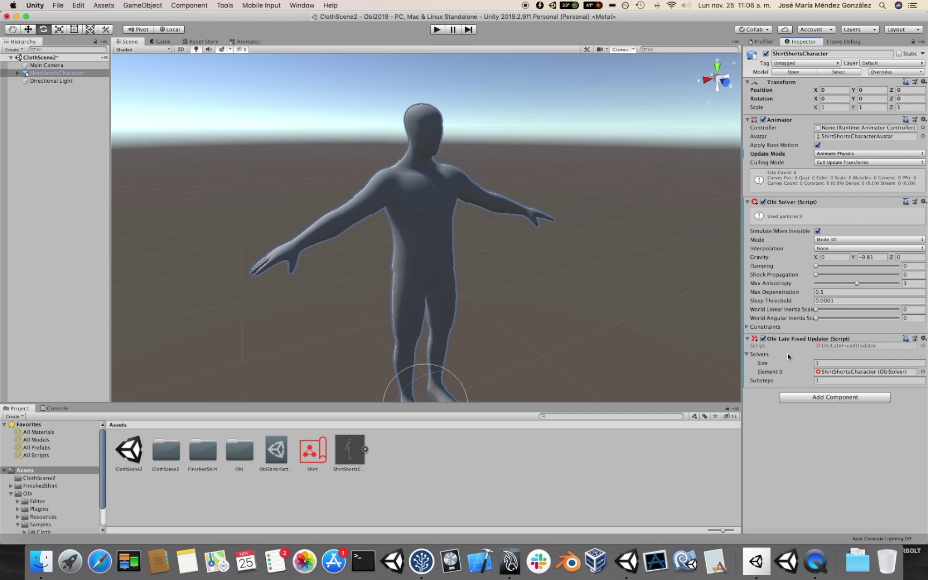
# Select the Shirt child object and add an Obi Skinned Cloth component.
pyautogui.click(18, 75)
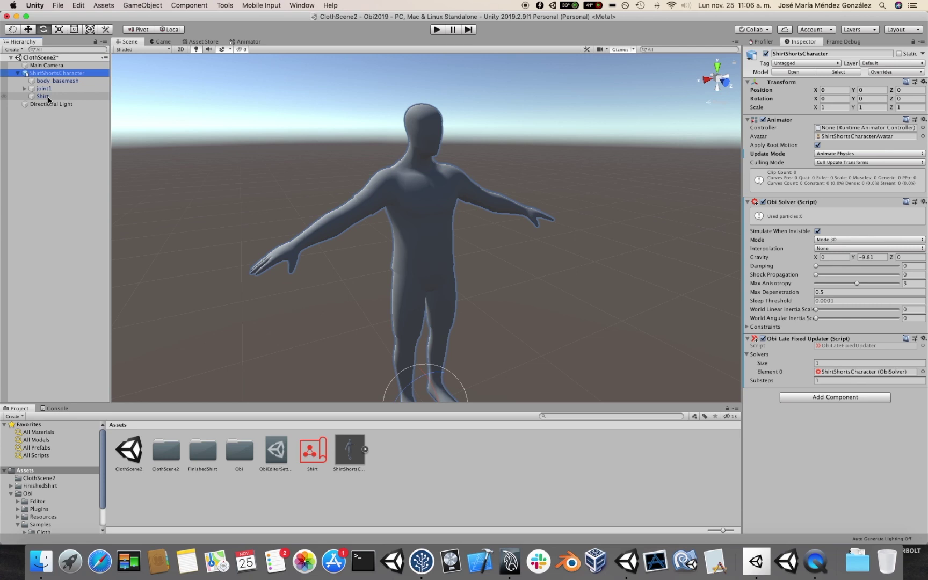
pyautogui.click(48, 97)
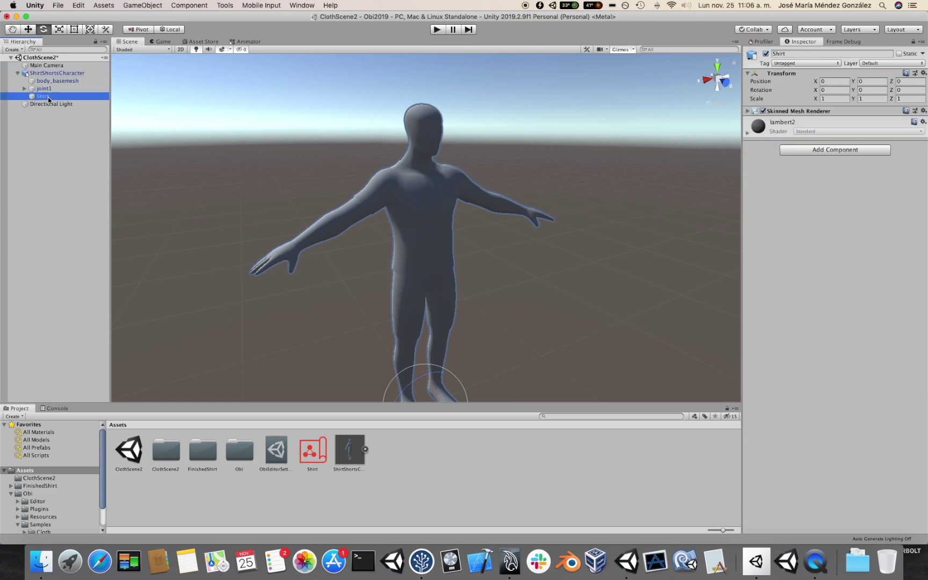
pyautogui.click(813, 151)
pyautogui.write('cloth')
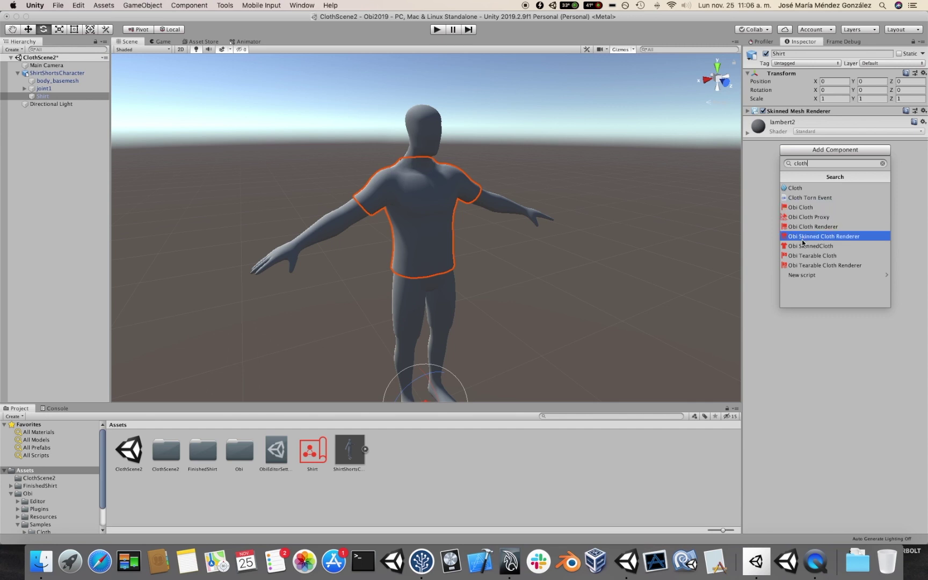
pyautogui.click(808, 246)
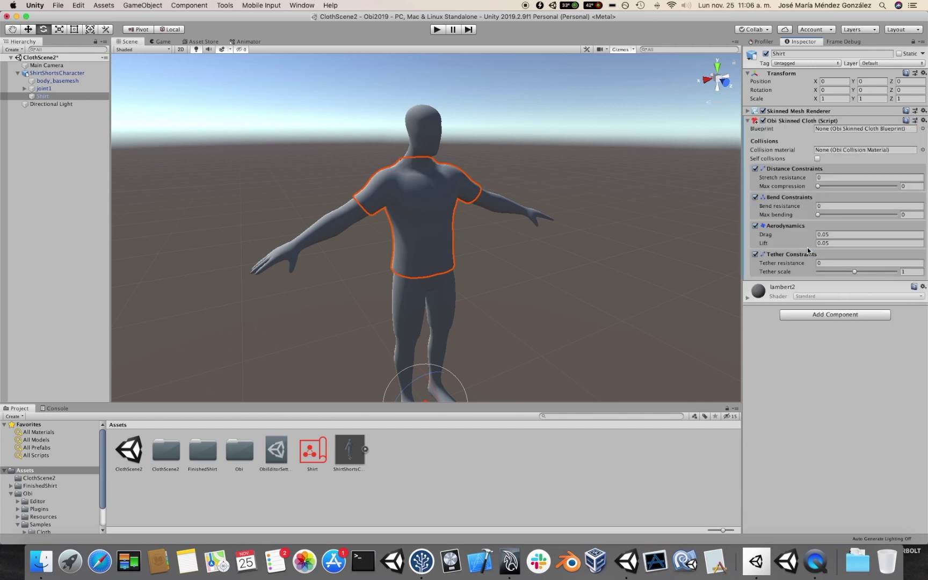
# Add an Obi Skinned Cloth Renderer and assign the Shirt blueprint to the skinned cloth.
pyautogui.click(814, 315)
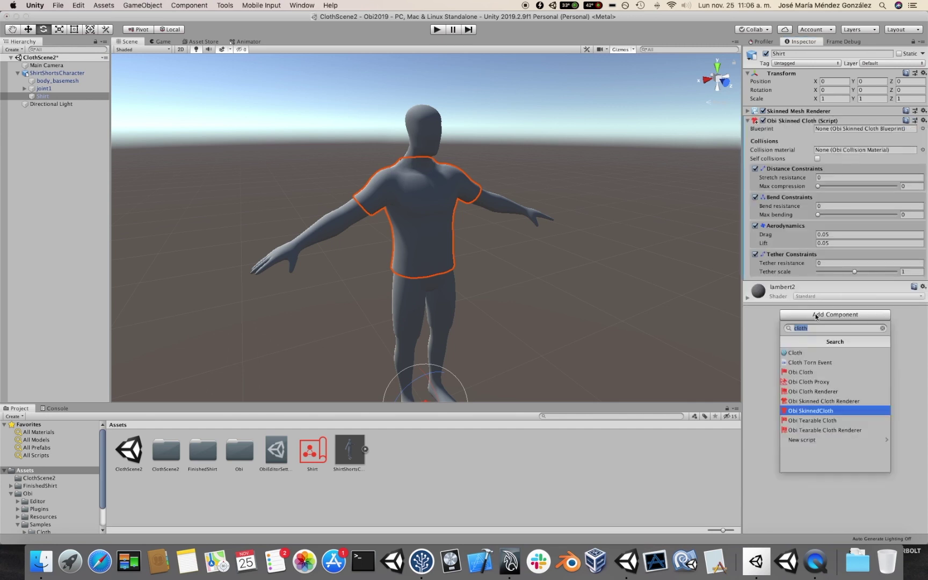
pyautogui.click(820, 404)
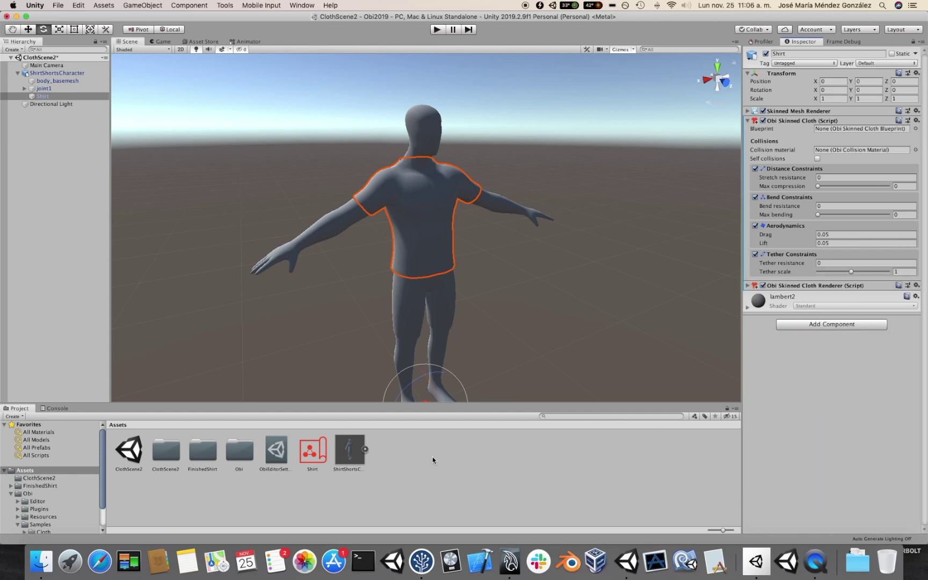
pyautogui.moveTo(311, 452); pyautogui.dragTo(837, 130)
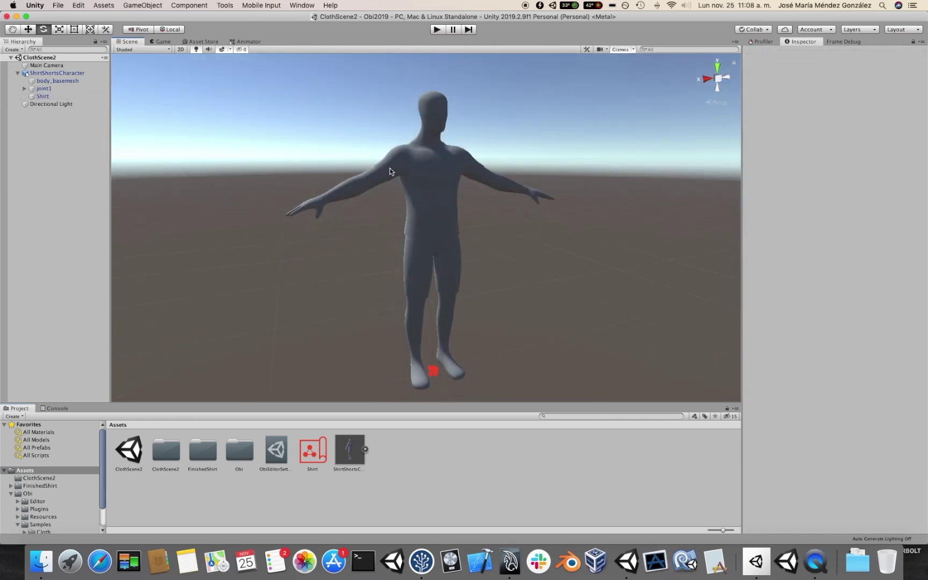
# Assign ObiGreen as the shirt's Element 0 material.
pyautogui.click(43, 95)
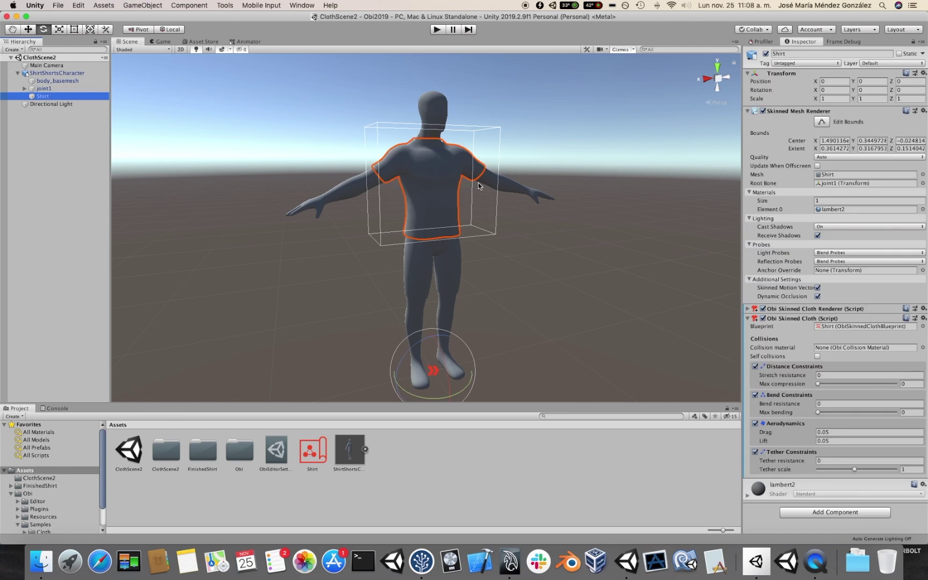
pyautogui.keyDown('alt'); pyautogui.moveTo(445, 171); pyautogui.dragTo(434, 173); pyautogui.keyUp('alt')
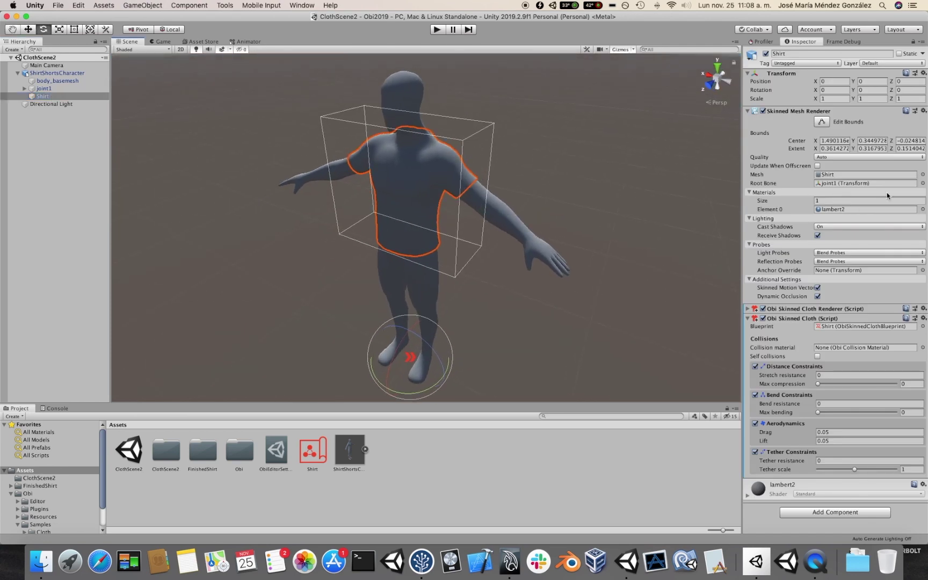
pyautogui.click(923, 209)
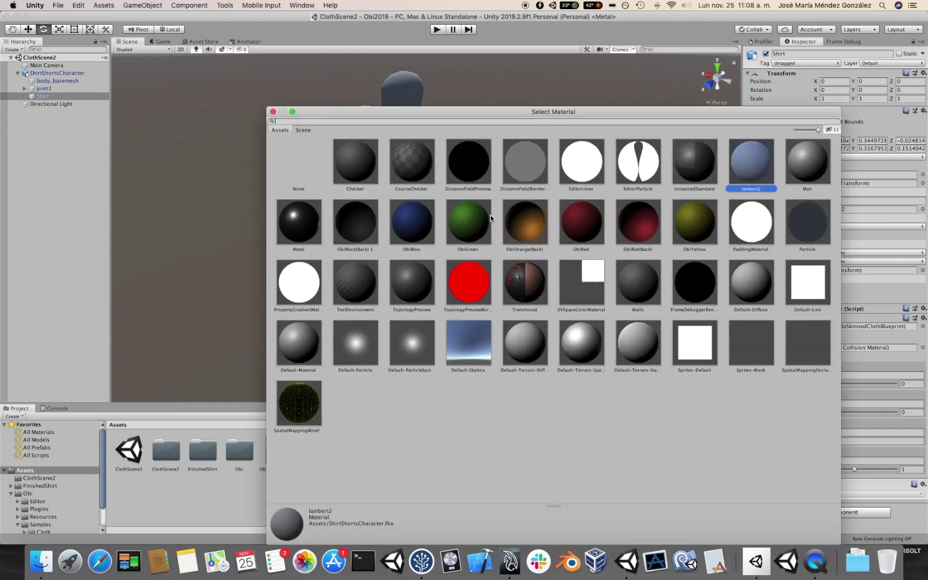
pyautogui.doubleClick(472, 220)
pyautogui.keyDown('alt'); pyautogui.moveTo(472, 220); pyautogui.dragTo(605, 218); pyautogui.keyUp('alt')
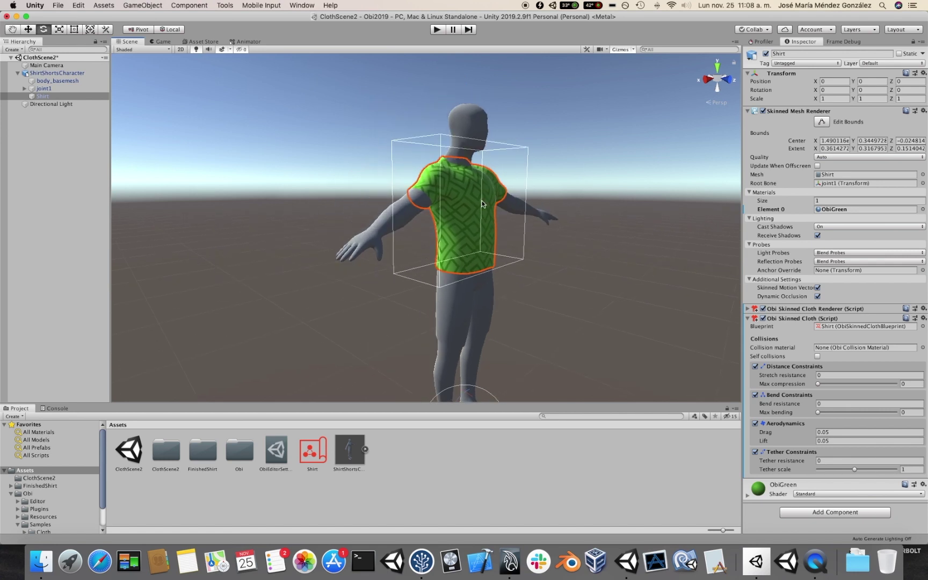
pyautogui.scroll(5, 481, 204)
pyautogui.keyDown('alt'); pyautogui.moveTo(482, 204); pyautogui.dragTo(416, 151); pyautogui.keyUp('alt')
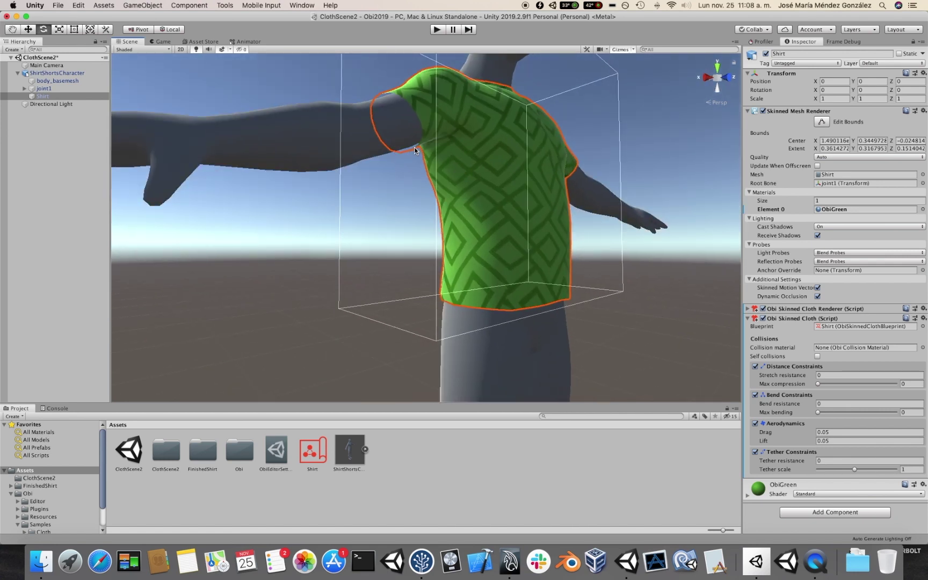
pyautogui.keyDown('alt'); pyautogui.moveTo(418, 165); pyautogui.dragTo(430, 173); pyautogui.keyUp('alt')
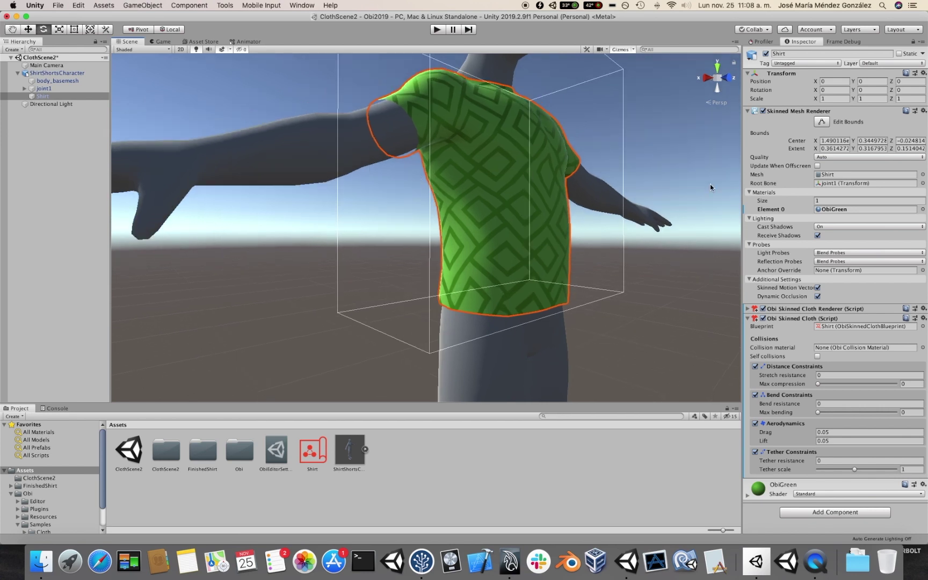
# Set the material count to 2 with ObiRed(Back) in Element 1, then deselect the shirt.
pyautogui.click(859, 202)
pyautogui.write('2')
pyautogui.press('Return')
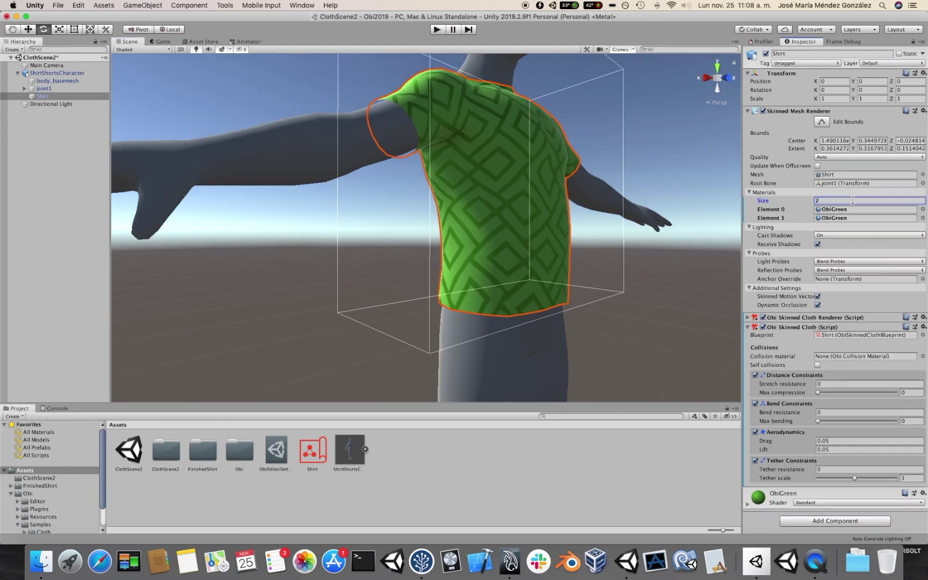
pyautogui.click(922, 217)
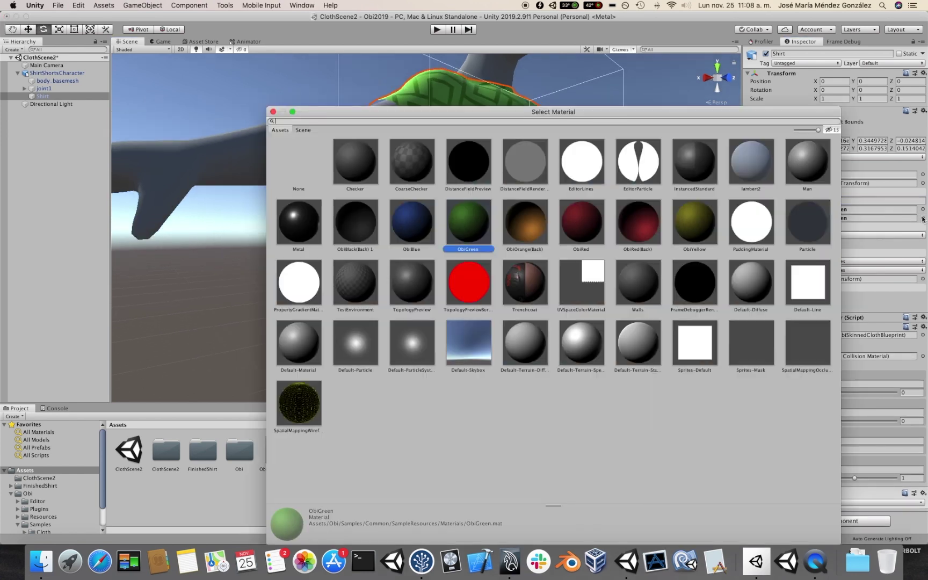
pyautogui.doubleClick(638, 226)
pyautogui.keyDown('alt'); pyautogui.moveTo(659, 213); pyautogui.dragTo(621, 258); pyautogui.keyUp('alt')
pyautogui.click(592, 237)
pyautogui.scroll(-5, 592, 237)
# Enter Play mode to start the cloth simulation.
pyautogui.moveTo(622, 259); pyautogui.dragTo(601, 229, button='middle')
pyautogui.keyDown('alt'); pyautogui.moveTo(602, 228); pyautogui.dragTo(574, 242); pyautogui.keyUp('alt')
pyautogui.press('e')
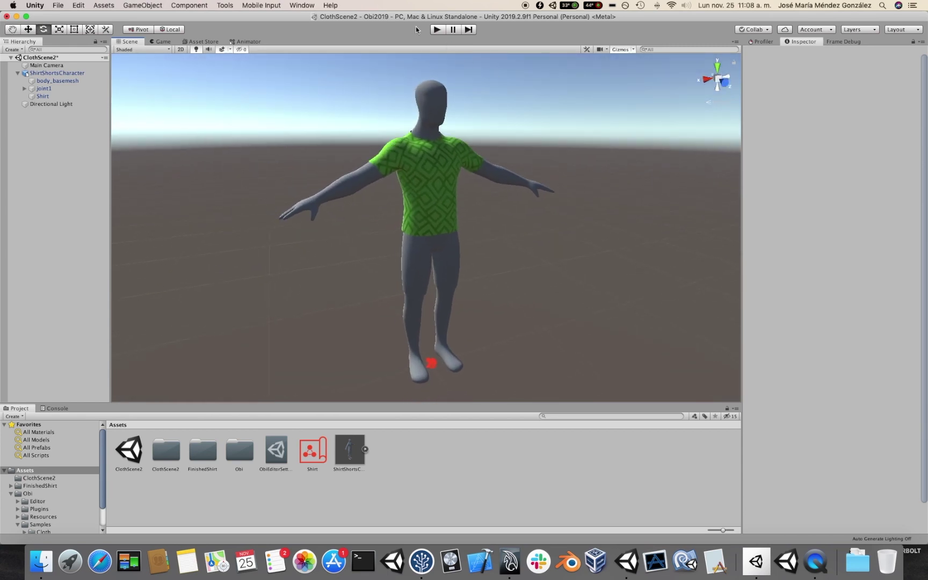
pyautogui.click(437, 29)
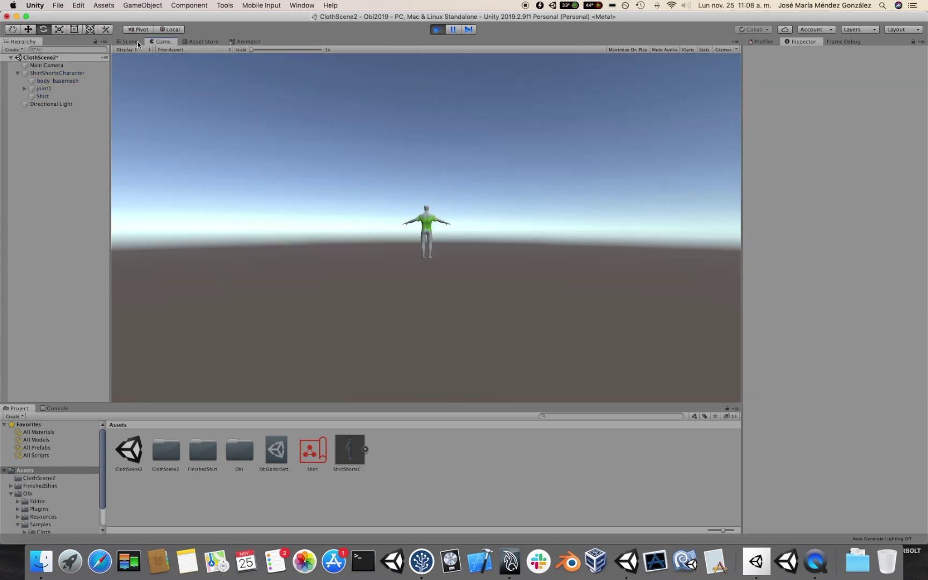
# Return to the Scene view and orbit around the simulating green shirt.
pyautogui.click(137, 41)
pyautogui.keyDown('alt'); pyautogui.moveTo(237, 97); pyautogui.dragTo(455, 175); pyautogui.keyUp('alt')
pyautogui.keyDown('alt'); pyautogui.moveTo(455, 175); pyautogui.dragTo(443, 154, button='right'); pyautogui.keyUp('alt')
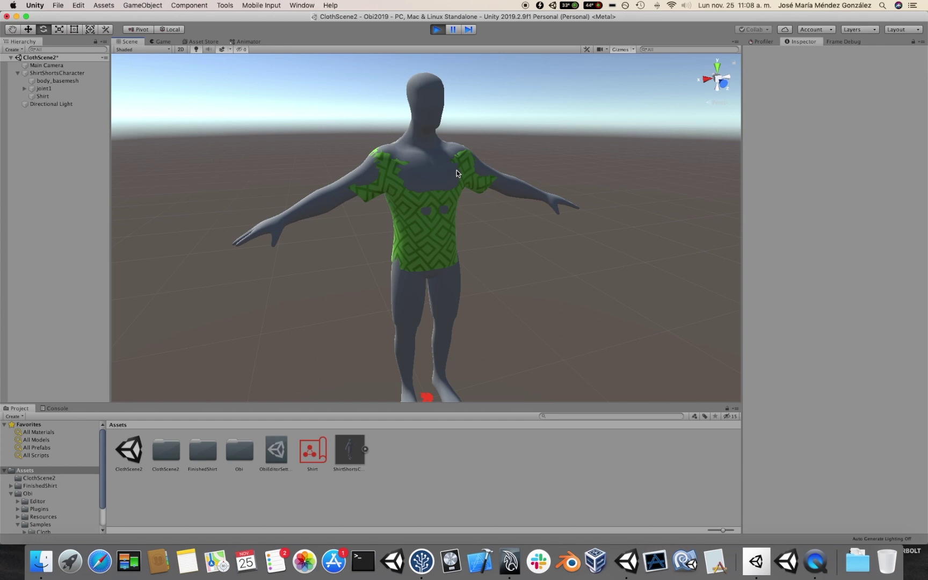
pyautogui.keyDown('alt'); pyautogui.moveTo(460, 154); pyautogui.dragTo(450, 164); pyautogui.keyUp('alt')
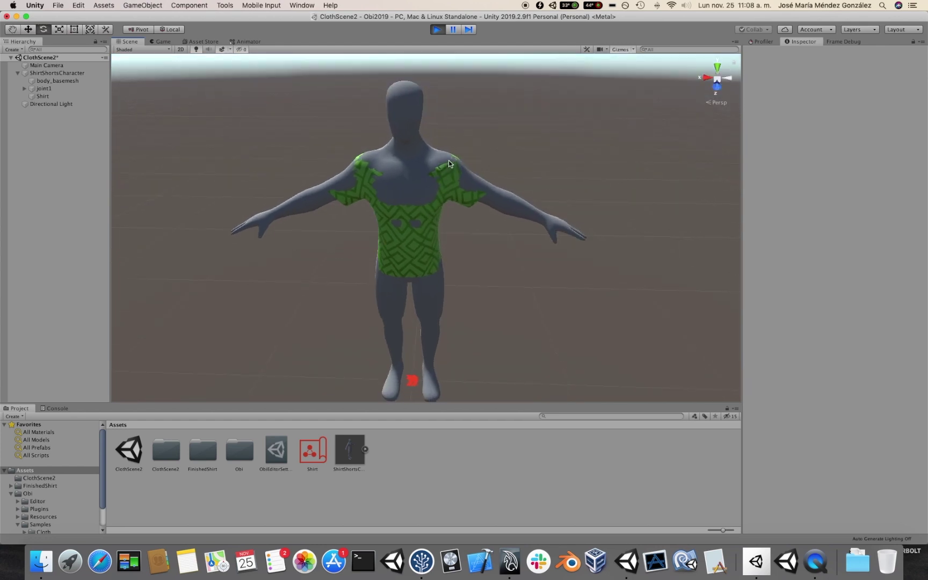
pyautogui.keyDown('alt'); pyautogui.moveTo(403, 201); pyautogui.dragTo(457, 193); pyautogui.keyUp('alt')
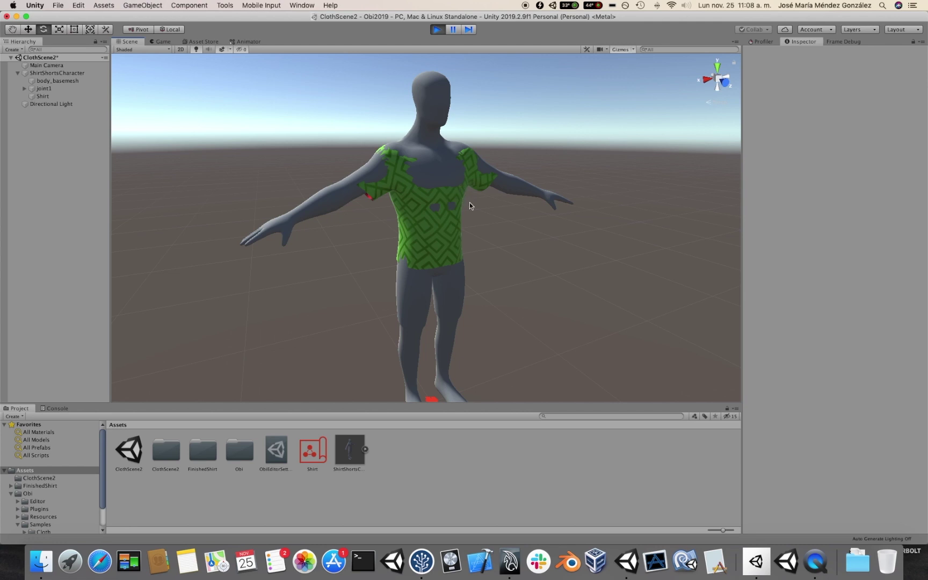
pyautogui.keyDown('alt'); pyautogui.moveTo(472, 232); pyautogui.dragTo(503, 245); pyautogui.keyUp('alt')
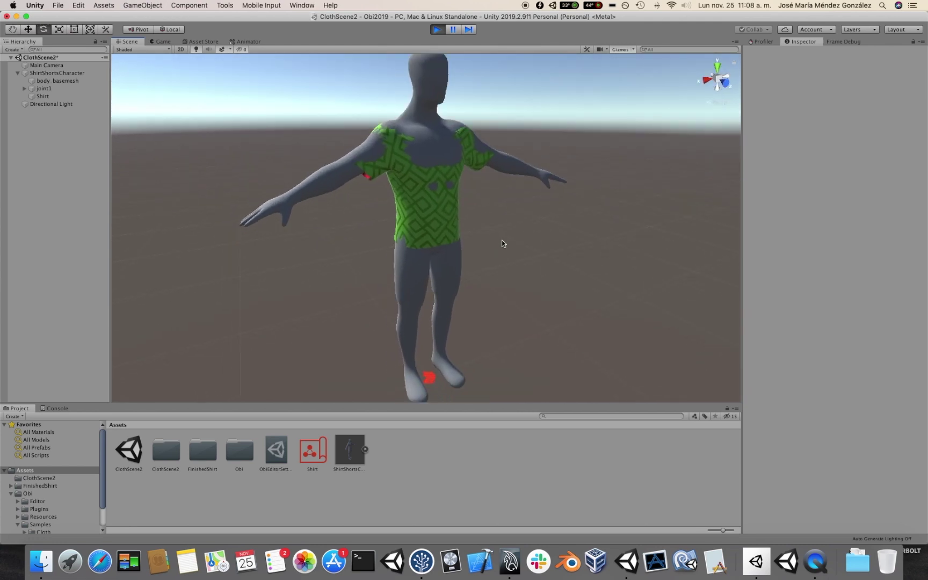
pyautogui.scroll(-2, 501, 242)
# Nudge ShirtShortsCharacter sideways to test the cloth, undoing each move.
pyautogui.click(61, 73)
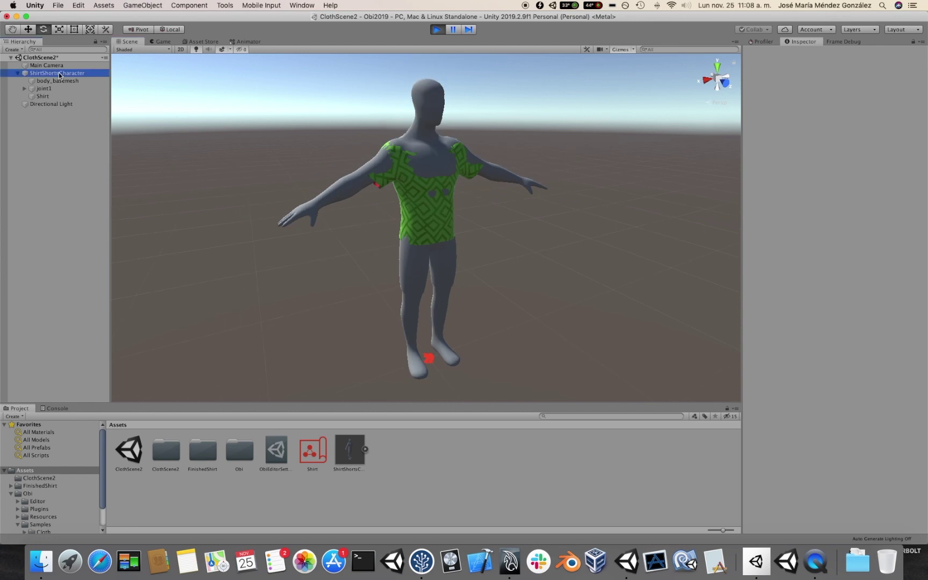
pyautogui.click(30, 30)
pyautogui.moveTo(402, 370)
pyautogui.mouseDown()
pyautogui.moveTo(436, 357)
pyautogui.moveTo(376, 360)
pyautogui.moveTo(454, 355)
pyautogui.moveTo(389, 358)
pyautogui.mouseUp()
pyautogui.press('super+z')
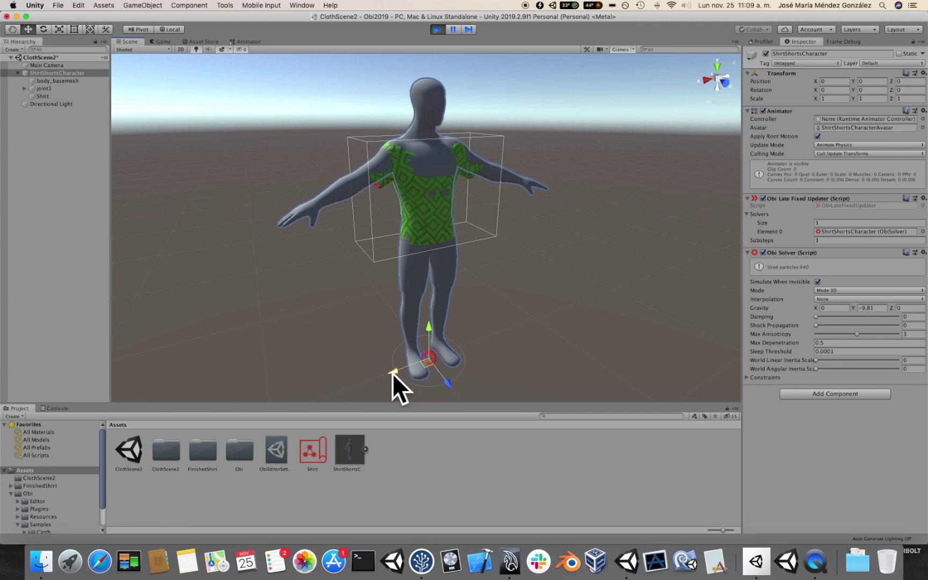
pyautogui.moveTo(393, 372); pyautogui.dragTo(483, 356)
pyautogui.press('super+z')
pyautogui.press('super+z')
# Set the Obi Solver's World Linear Inertia Scale to 1.
pyautogui.moveTo(743, 352); pyautogui.dragTo(699, 355)
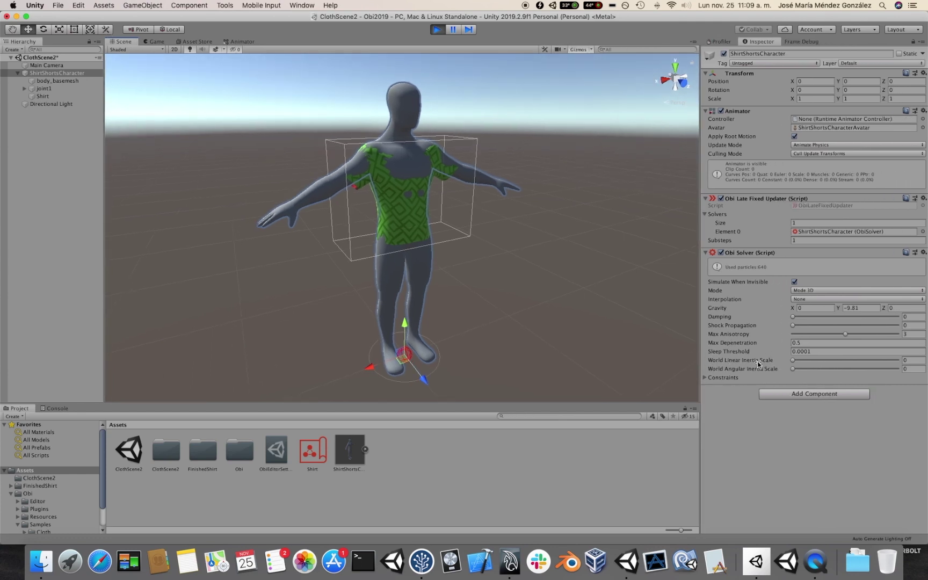
pyautogui.click(794, 361)
pyautogui.moveTo(794, 363); pyautogui.dragTo(808, 362)
pyautogui.moveTo(874, 360); pyautogui.dragTo(913, 360)
# Test a rotation of the character and raise World Angular Inertia Scale to about 0.686.
pyautogui.click(44, 29)
pyautogui.moveTo(407, 385); pyautogui.dragTo(447, 380)
pyautogui.press('super+z')
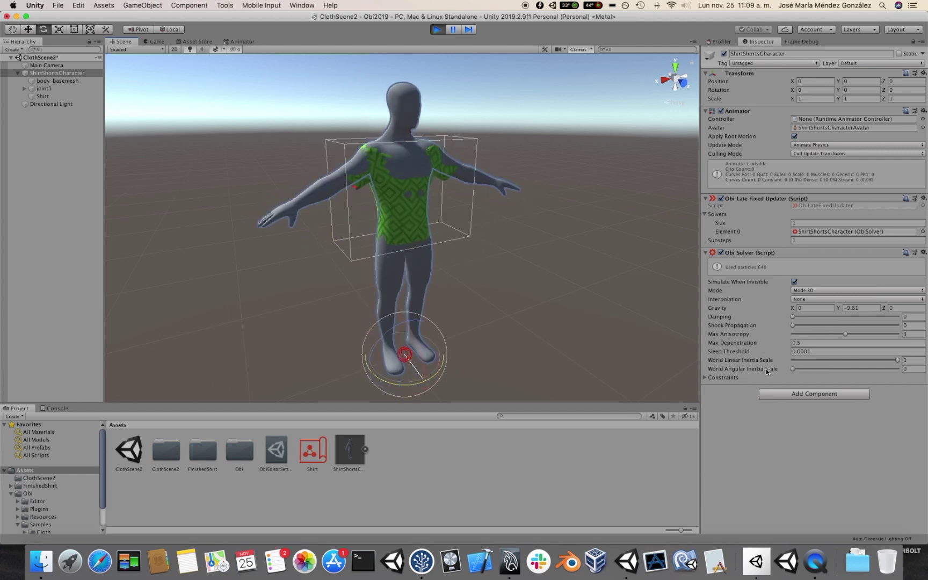
pyautogui.moveTo(793, 369); pyautogui.dragTo(845, 367)
pyautogui.moveTo(401, 382)
pyautogui.mouseDown()
pyautogui.moveTo(439, 381)
pyautogui.moveTo(379, 384)
pyautogui.moveTo(398, 384)
pyautogui.moveTo(397, 391)
pyautogui.mouseUp()
# Move the character around to test the cloth's reaction.
pyautogui.click(28, 29)
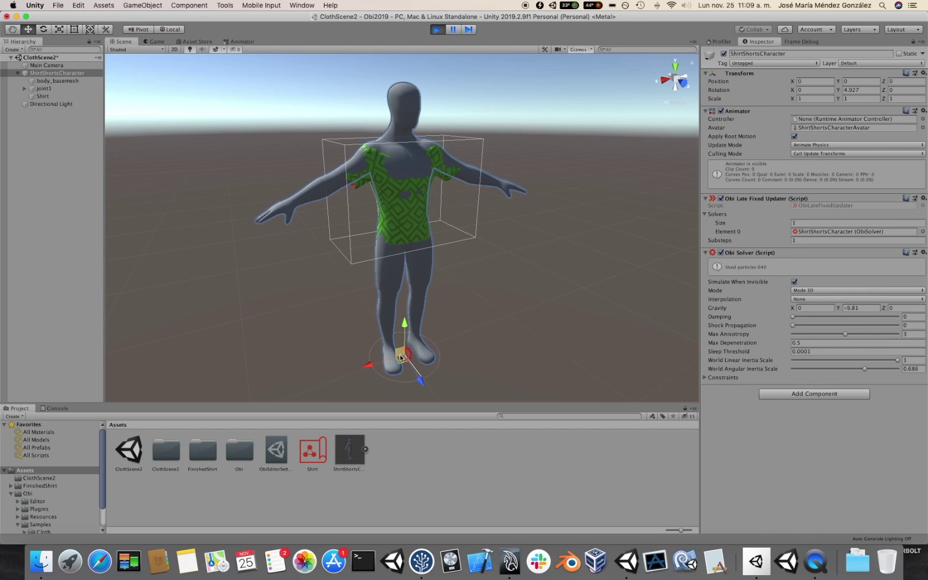
pyautogui.moveTo(393, 360); pyautogui.dragTo(391, 329)
pyautogui.keyDown('alt'); pyautogui.moveTo(391, 329); pyautogui.dragTo(390, 264); pyautogui.keyUp('alt')
pyautogui.scroll(4, 383, 214)
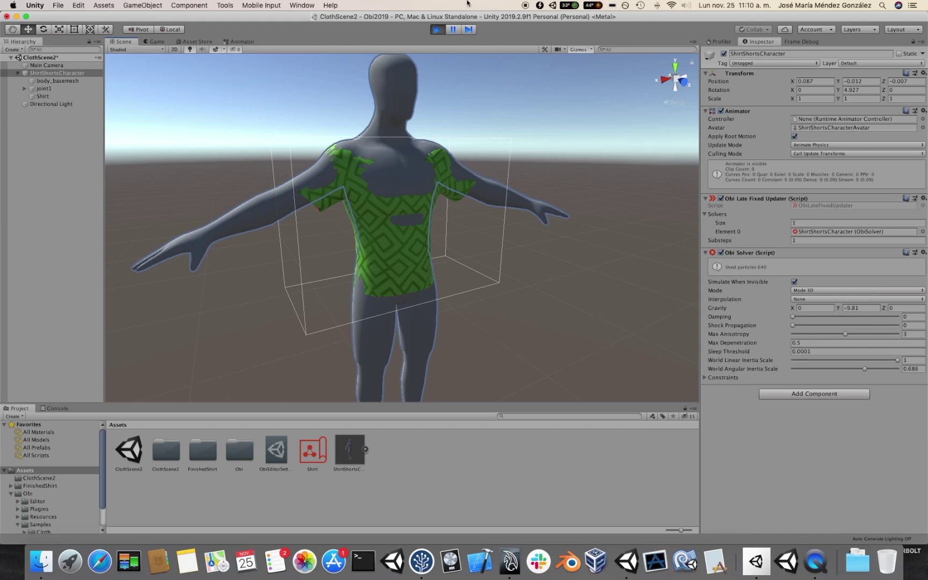
# Stop Play mode and open the Shirt blueprint's particle editor, saving the scene.
pyautogui.click(437, 30)
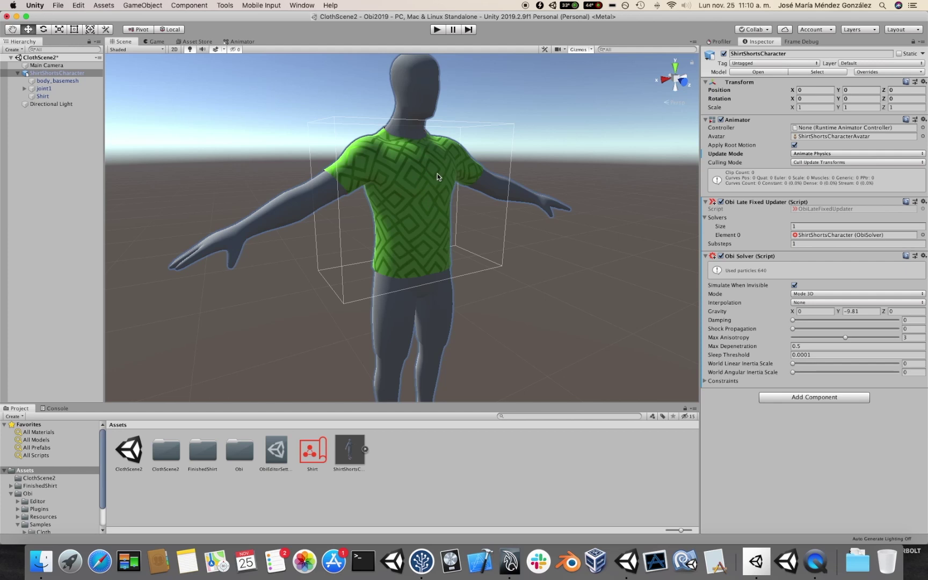
pyautogui.click(317, 457)
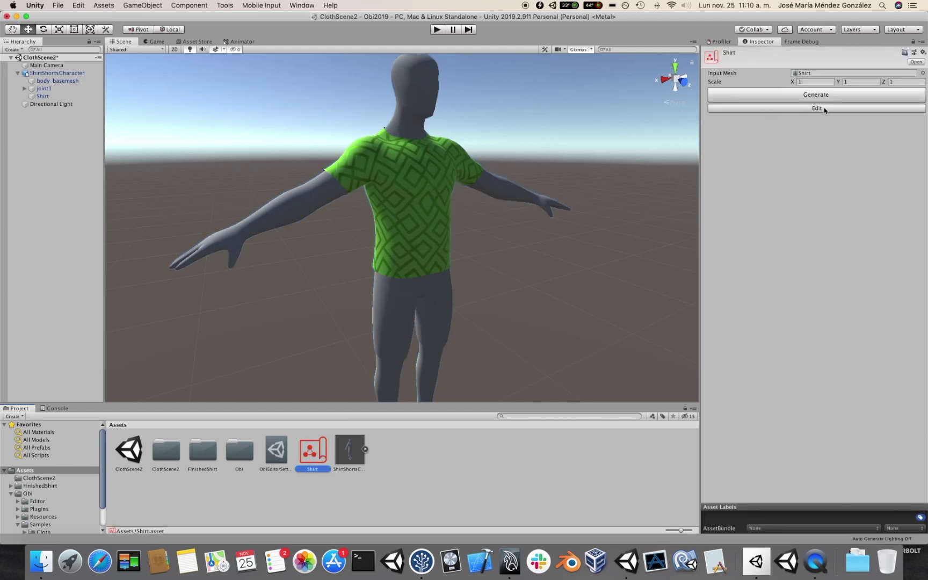
pyautogui.click(817, 108)
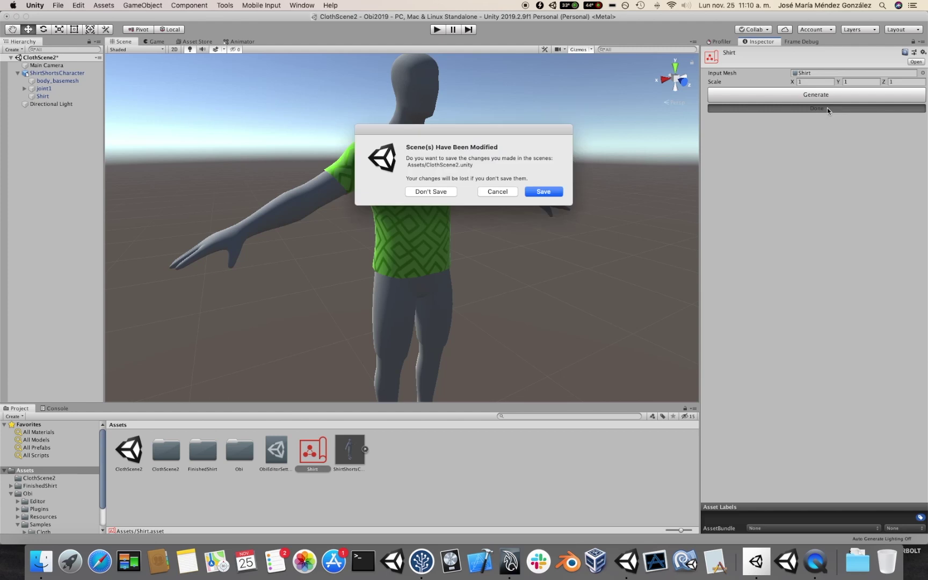
pyautogui.click(557, 195)
# Orbit around the Shirt blueprint's cloth particles.
pyautogui.keyDown('alt'); pyautogui.moveTo(534, 151); pyautogui.dragTo(551, 198); pyautogui.keyUp('alt')
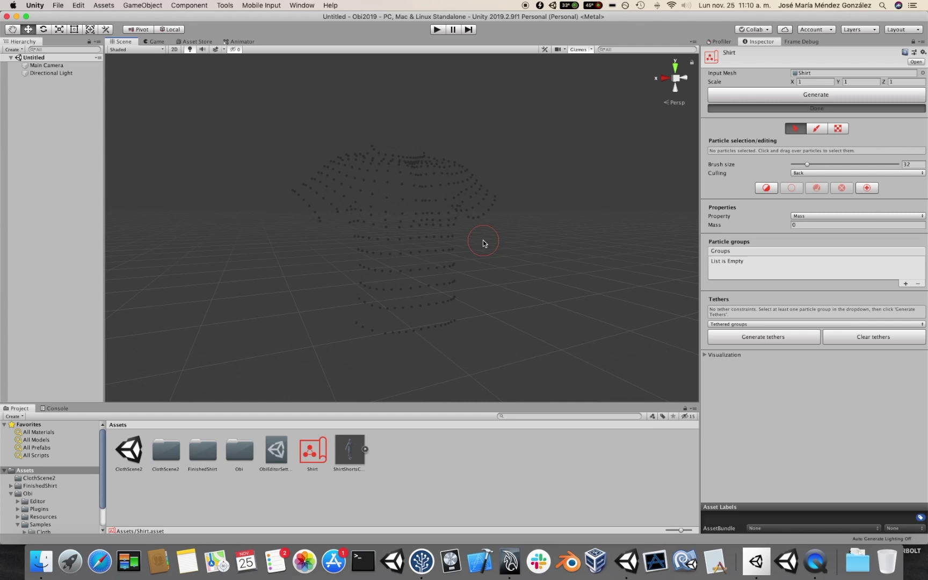
pyautogui.keyDown('alt'); pyautogui.moveTo(500, 243); pyautogui.dragTo(515, 254); pyautogui.keyUp('alt')
pyautogui.moveTo(485, 257)
pyautogui.keyDown('alt'); pyautogui.mouseDown()
pyautogui.moveTo(507, 256)
pyautogui.moveTo(493, 261)
pyautogui.mouseUp(); pyautogui.keyUp('alt')
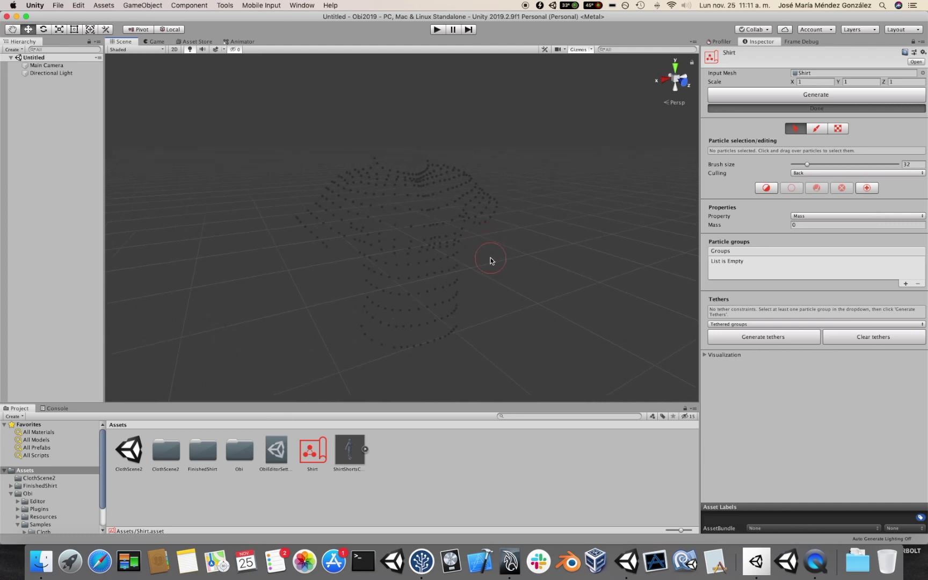
# Choose Skin backstop as the particle property and set its value to -0.01.
pyautogui.click(798, 215)
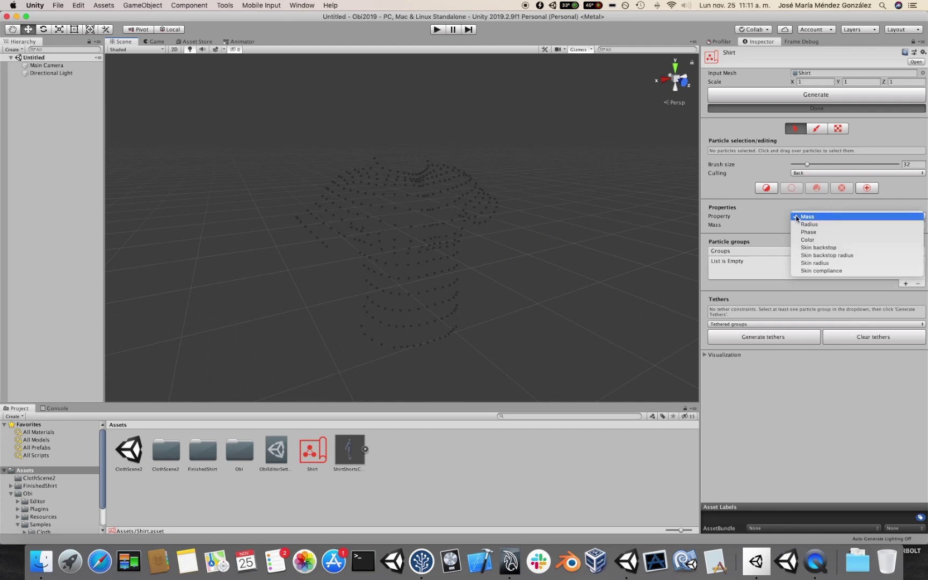
pyautogui.click(816, 248)
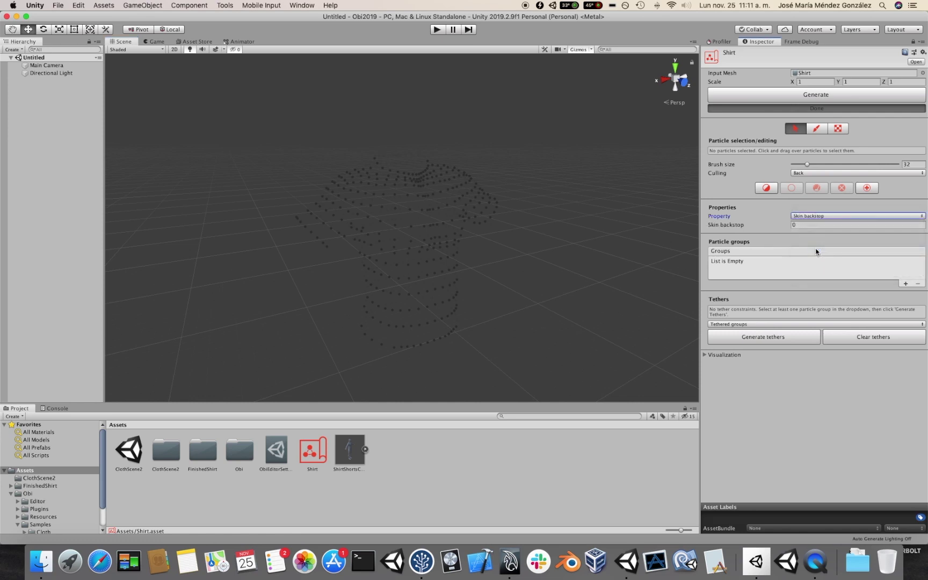
pyautogui.moveTo(580, 218)
pyautogui.keyDown('alt'); pyautogui.mouseDown()
pyautogui.moveTo(477, 218)
pyautogui.moveTo(472, 251)
pyautogui.moveTo(541, 240)
pyautogui.mouseUp(); pyautogui.keyUp('alt')
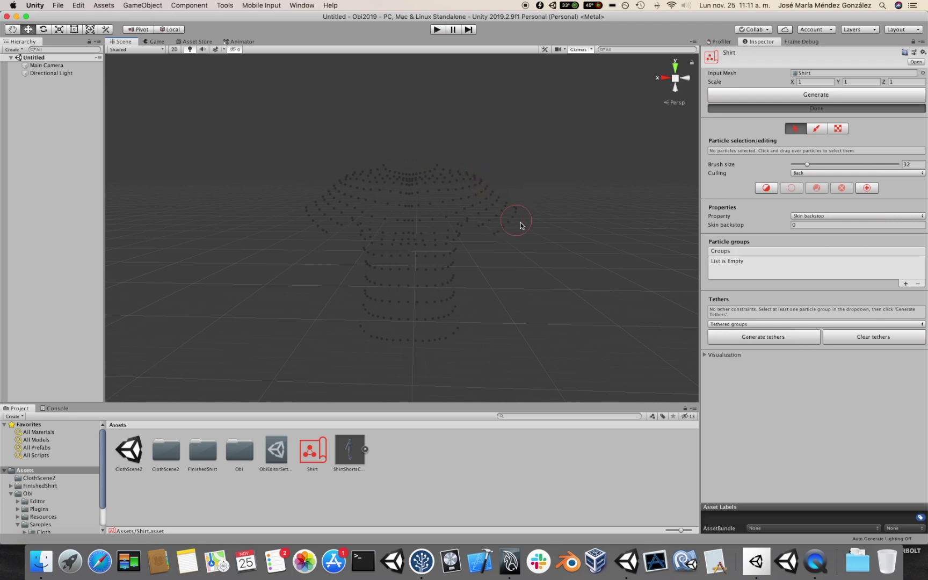
pyautogui.moveTo(527, 228)
pyautogui.keyDown('alt'); pyautogui.mouseDown()
pyautogui.moveTo(584, 242)
pyautogui.moveTo(552, 242)
pyautogui.moveTo(539, 213)
pyautogui.mouseUp(); pyautogui.keyUp('alt')
pyautogui.click(819, 225)
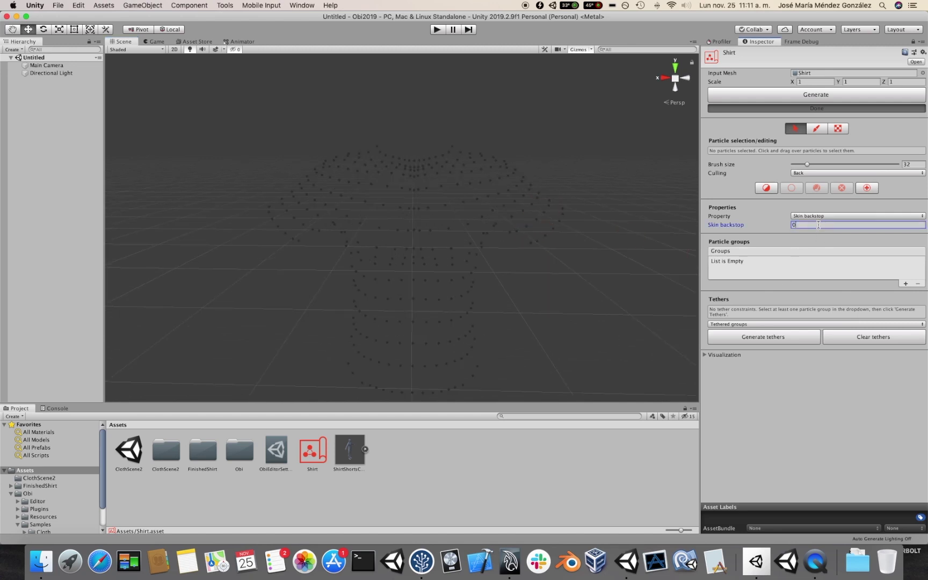
pyautogui.write('.01')
pyautogui.click(777, 216)
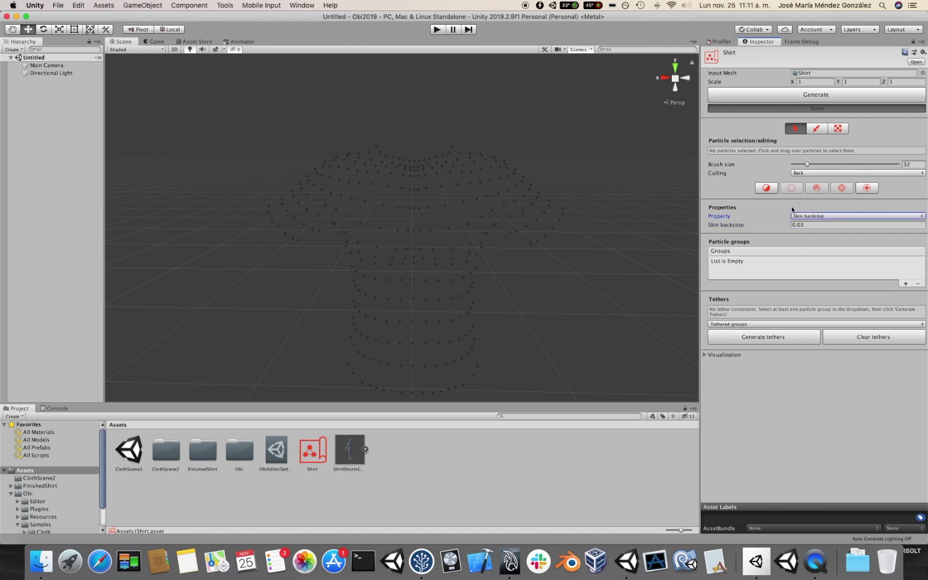
# Select all 640 shirt particles, reapply -0.01, and orbit around the shirt to check.
pyautogui.click(767, 188)
pyautogui.click(825, 225)
pyautogui.write('.01')
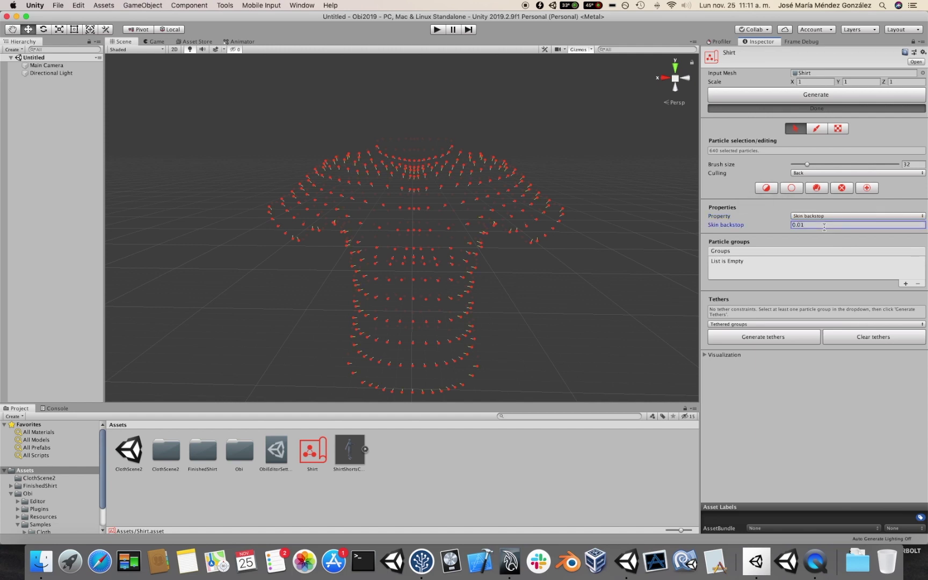
pyautogui.keyDown('alt'); pyautogui.moveTo(568, 266); pyautogui.dragTo(598, 249); pyautogui.keyUp('alt')
pyautogui.scroll(3, 598, 249)
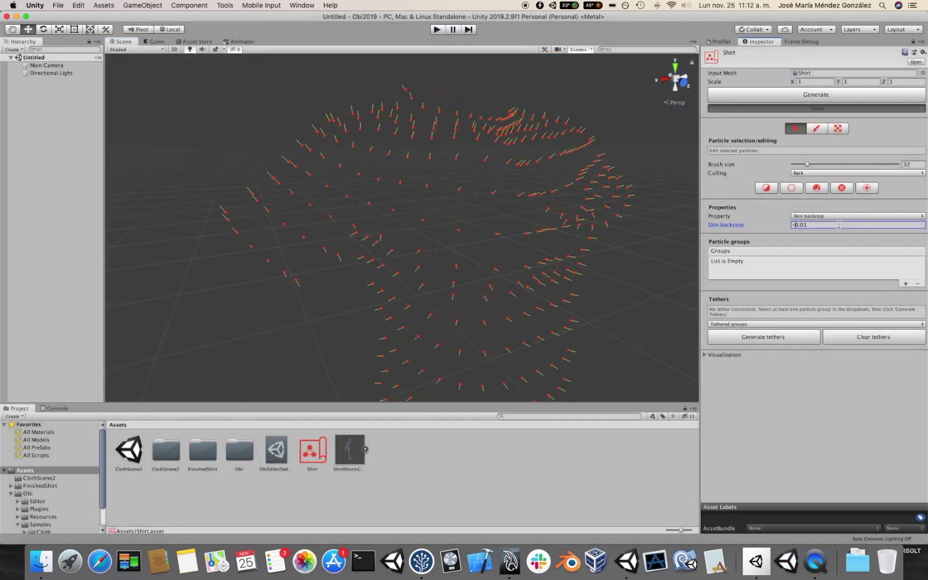
pyautogui.keyDown('alt'); pyautogui.moveTo(514, 220); pyautogui.dragTo(446, 228); pyautogui.keyUp('alt')
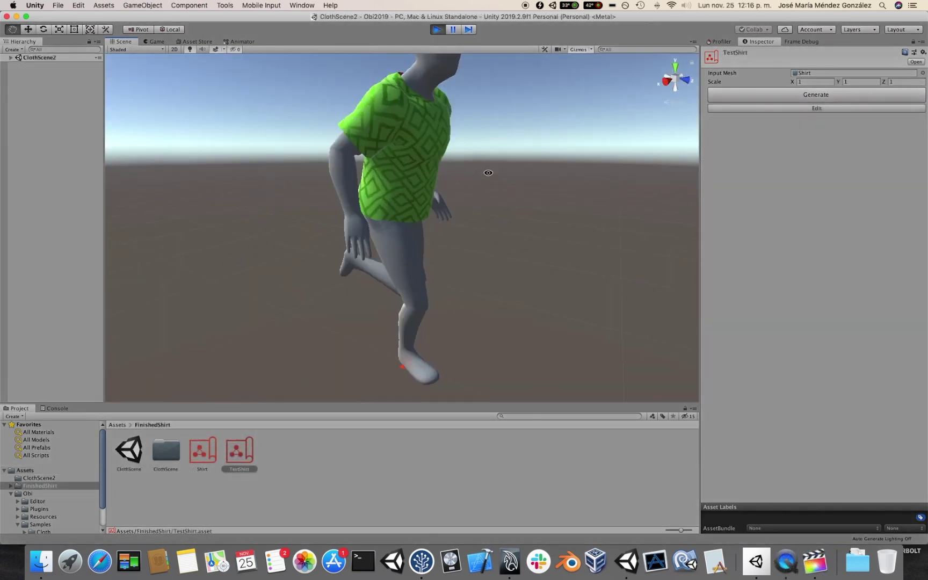
pyautogui.keyDown('alt'); pyautogui.moveTo(488, 173); pyautogui.dragTo(526, 162); pyautogui.keyUp('alt')
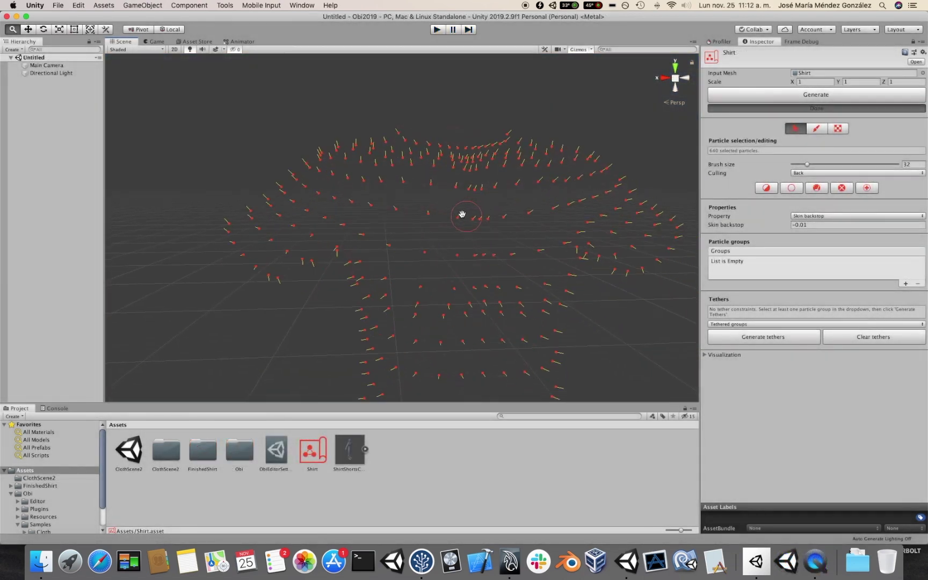
pyautogui.keyDown('alt'); pyautogui.moveTo(462, 214); pyautogui.dragTo(406, 206); pyautogui.keyUp('alt')
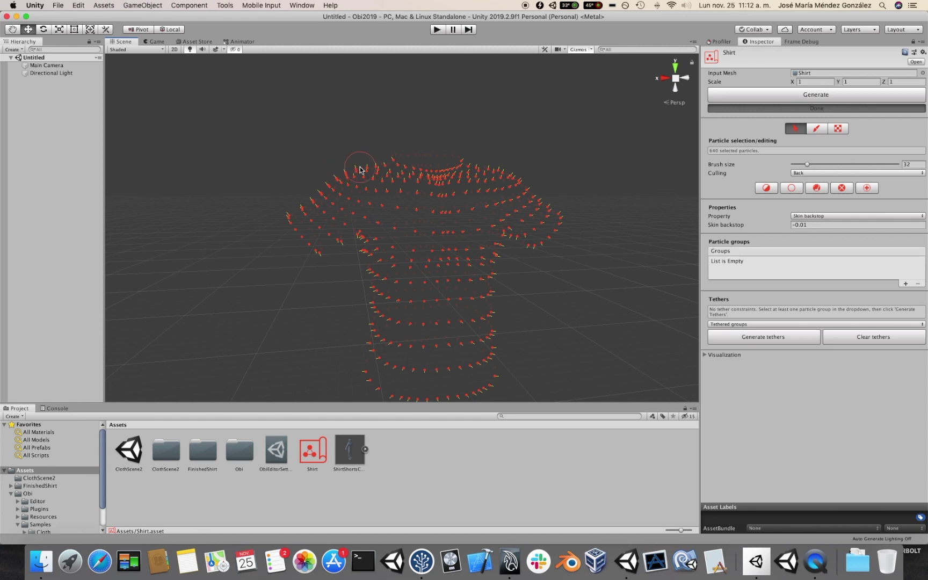
# Switch the particle property to Skin backstop radius, leaving 0.1, and orbit around the particles.
pyautogui.click(803, 216)
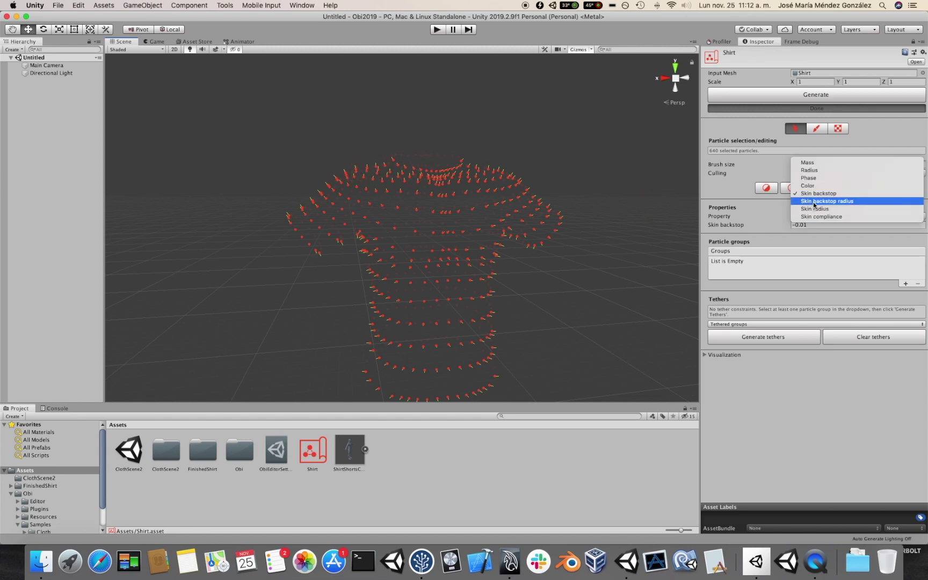
pyautogui.click(814, 204)
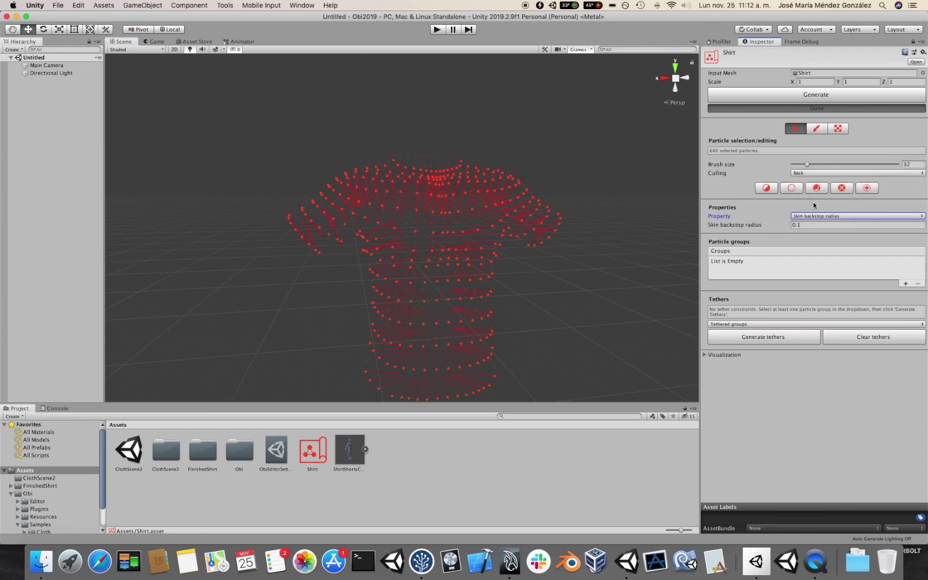
pyautogui.keyDown('alt'); pyautogui.moveTo(636, 220); pyautogui.dragTo(618, 212); pyautogui.keyUp('alt')
pyautogui.scroll(3, 549, 229)
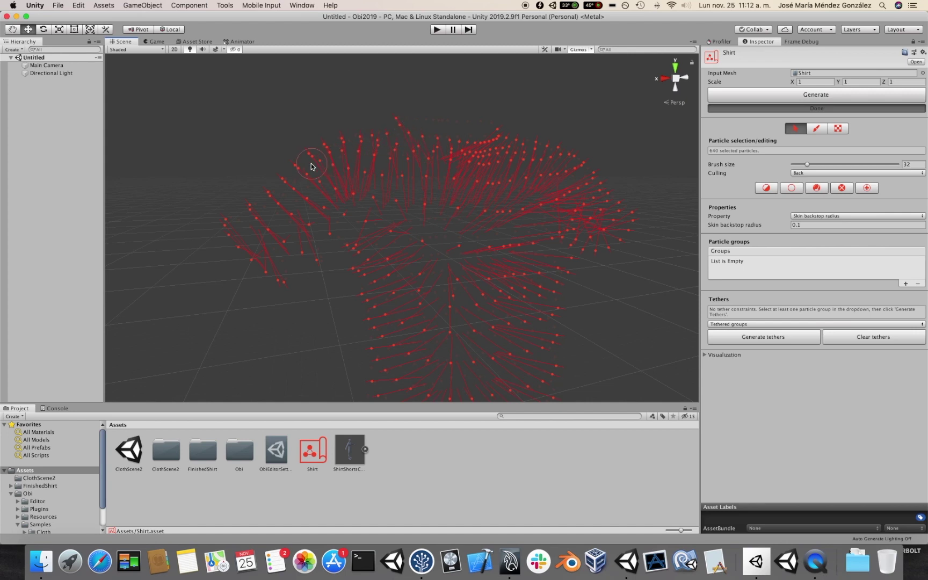
pyautogui.press('alt')
pyautogui.moveTo(413, 181)
pyautogui.keyDown('alt'); pyautogui.mouseDown()
pyautogui.moveTo(314, 182)
pyautogui.moveTo(441, 185)
pyautogui.moveTo(379, 179)
pyautogui.moveTo(427, 191)
pyautogui.mouseUp(); pyautogui.keyUp('alt')
pyautogui.keyDown('alt'); pyautogui.moveTo(481, 210); pyautogui.dragTo(499, 188); pyautogui.keyUp('alt')
pyautogui.keyDown('alt'); pyautogui.moveTo(619, 252); pyautogui.dragTo(601, 242); pyautogui.keyUp('alt')
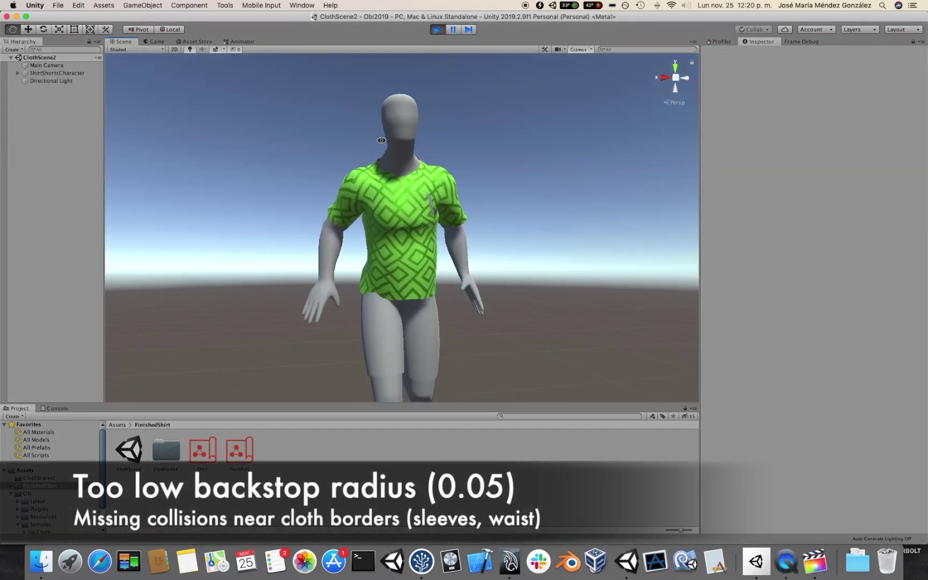
# Orbit around the shirt to review the 0.1 backstop radii from side and front views.
pyautogui.keyDown('alt'); pyautogui.moveTo(382, 140); pyautogui.dragTo(510, 175); pyautogui.keyUp('alt')
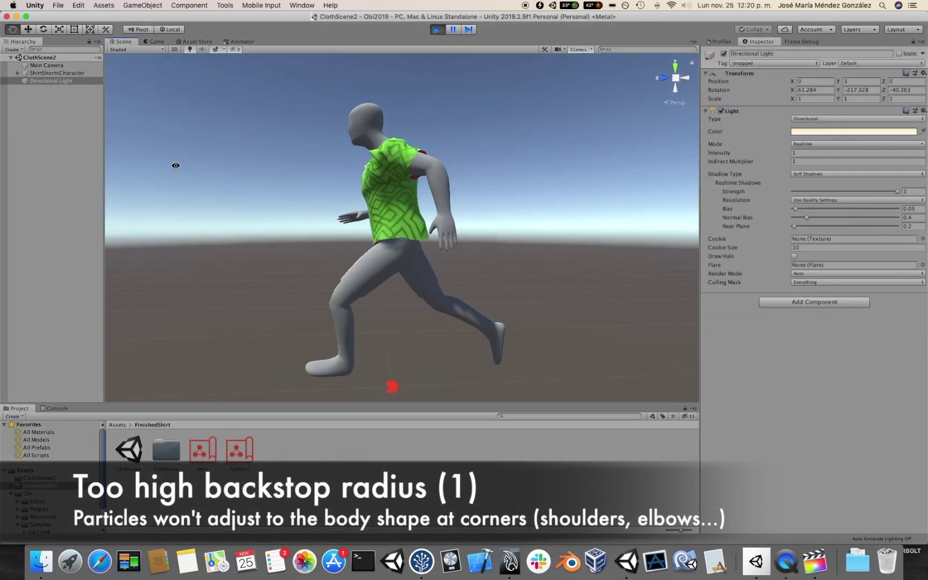
pyautogui.keyDown('alt'); pyautogui.moveTo(175, 166); pyautogui.dragTo(282, 195); pyautogui.keyUp('alt')
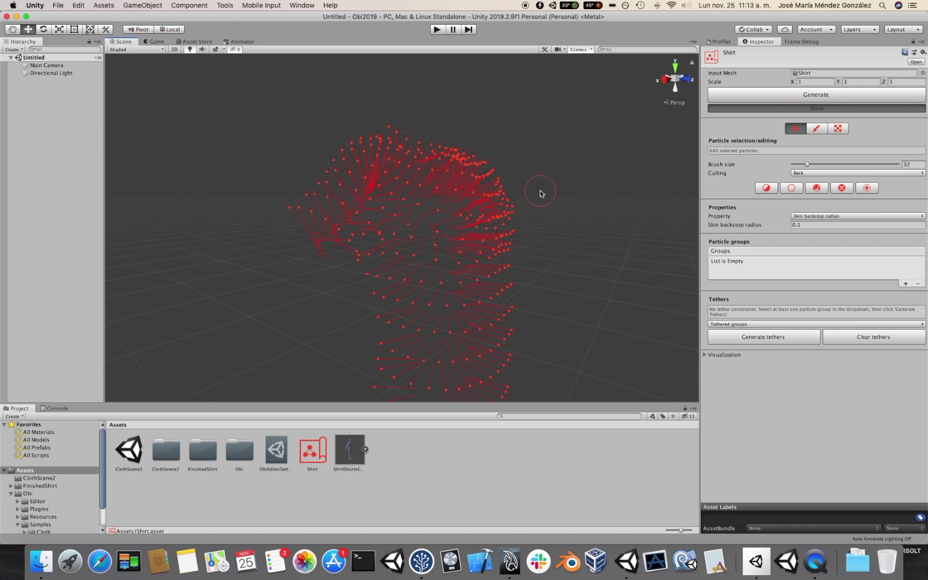
pyautogui.keyDown('alt'); pyautogui.moveTo(551, 193); pyautogui.dragTo(366, 222); pyautogui.keyUp('alt')
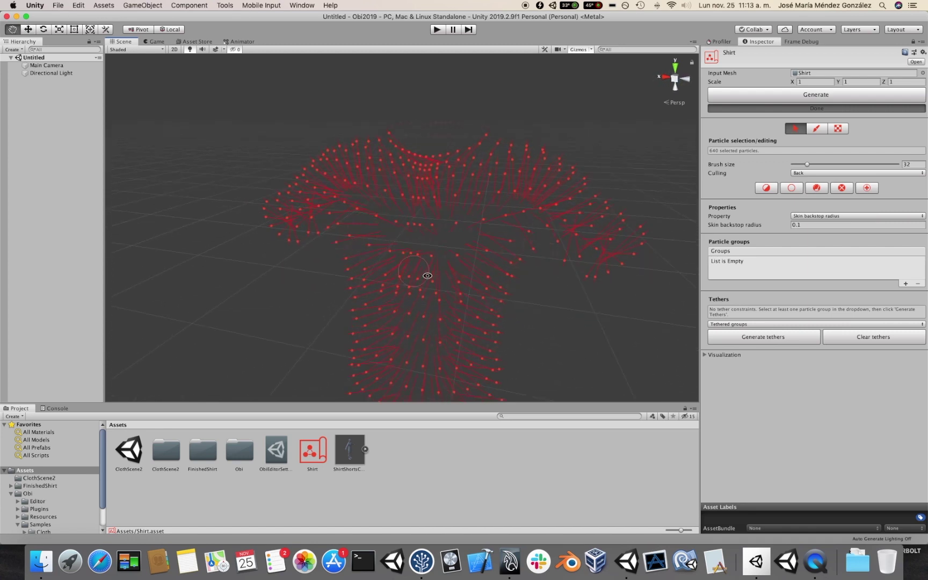
pyautogui.keyDown('alt'); pyautogui.moveTo(537, 293); pyautogui.dragTo(570, 254, button='right'); pyautogui.keyUp('alt')
pyautogui.keyDown('alt'); pyautogui.moveTo(449, 198); pyautogui.dragTo(395, 222); pyautogui.keyUp('alt')
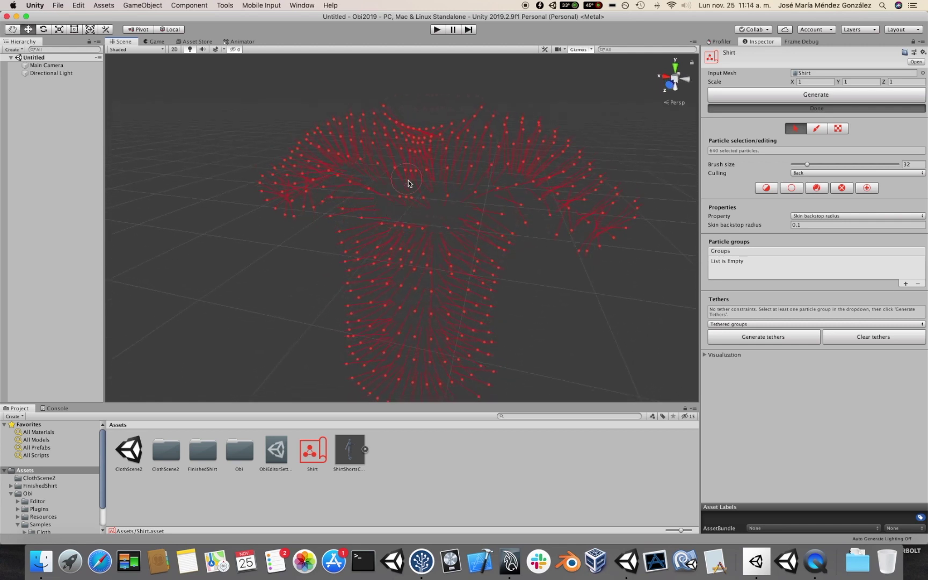
pyautogui.keyDown('alt'); pyautogui.moveTo(339, 240); pyautogui.dragTo(556, 296); pyautogui.keyUp('alt')
pyautogui.click(813, 217)
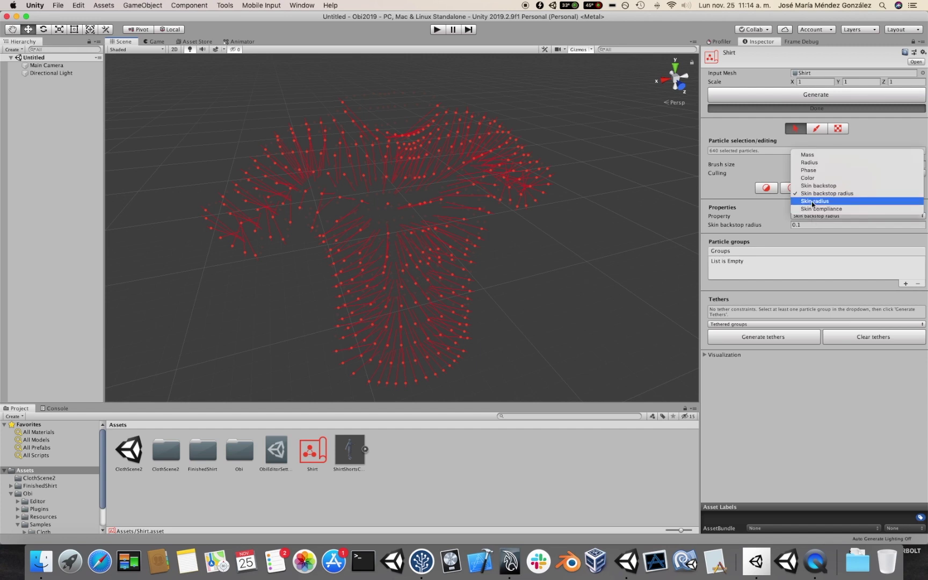
# Switch the particle property to Skin radius and try a value of 1.
pyautogui.click(812, 201)
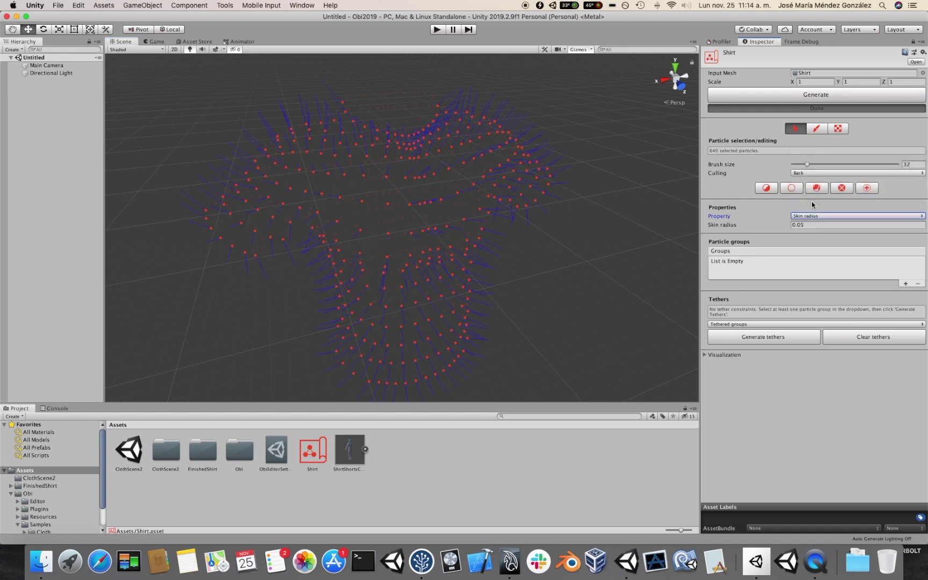
pyautogui.keyDown('alt'); pyautogui.moveTo(534, 244); pyautogui.dragTo(574, 256, button='right'); pyautogui.keyUp('alt')
pyautogui.keyDown('alt'); pyautogui.moveTo(574, 256); pyautogui.dragTo(520, 220); pyautogui.keyUp('alt')
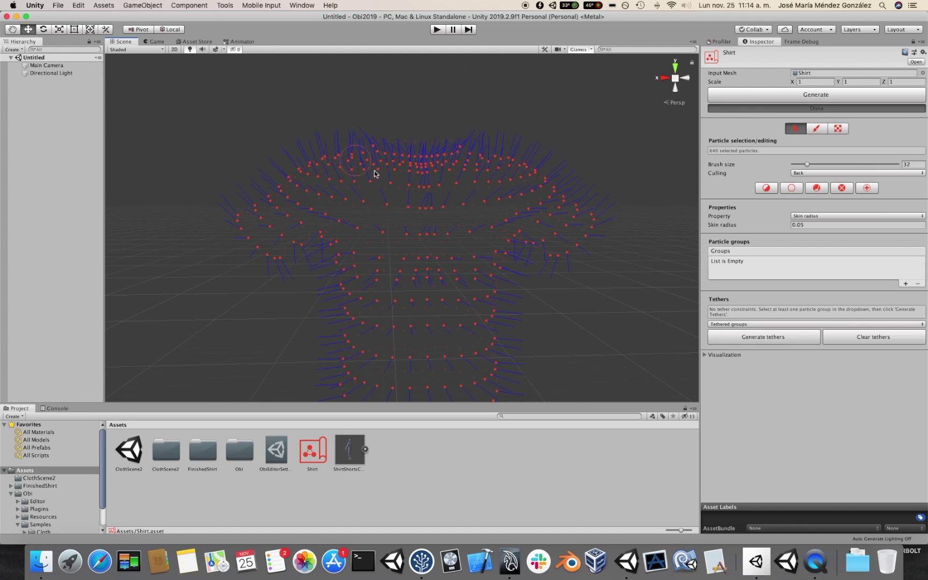
pyautogui.click(805, 226)
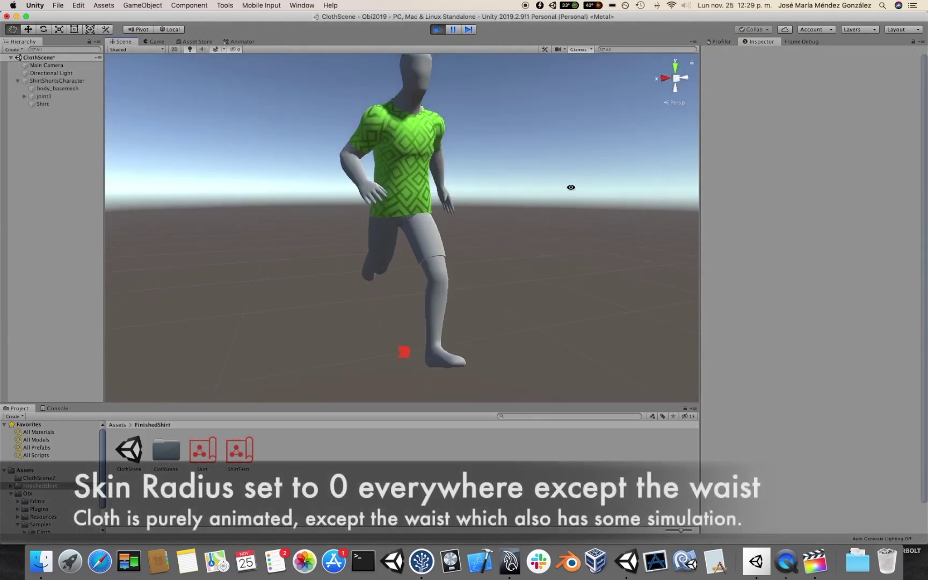
pyautogui.keyDown('alt'); pyautogui.moveTo(571, 187); pyautogui.dragTo(534, 147); pyautogui.keyUp('alt')
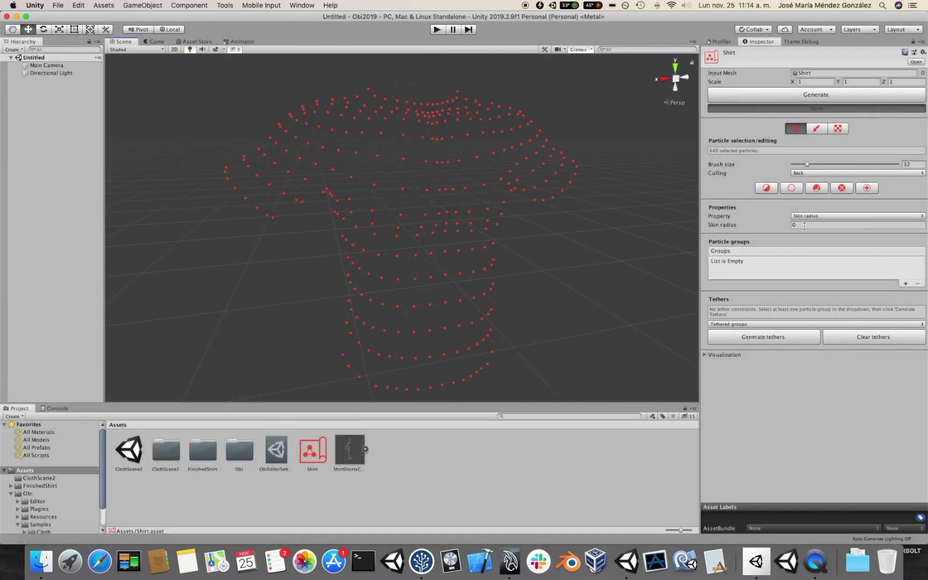
pyautogui.click(805, 226)
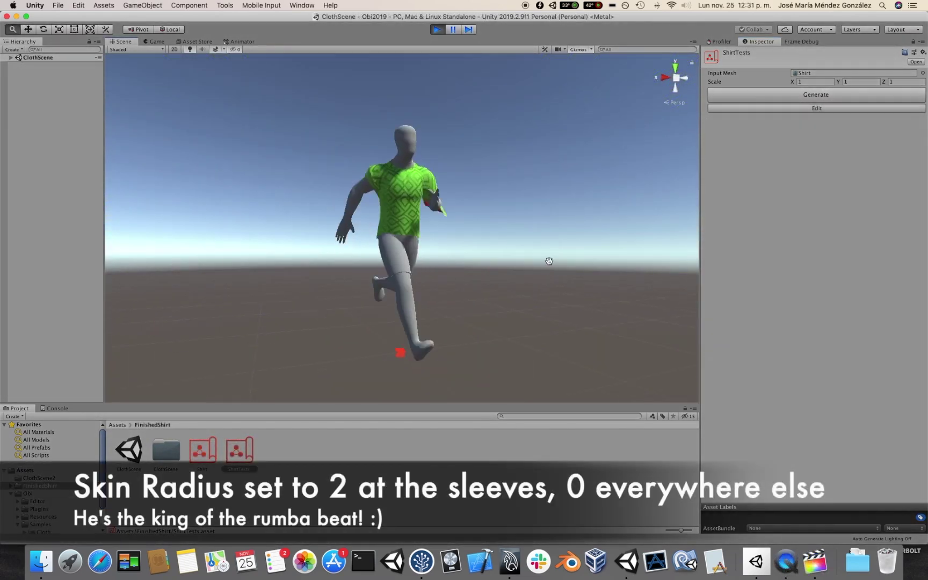
# Change the shirt particles' skin radius back to 0.05.
pyautogui.keyDown('alt'); pyautogui.moveTo(551, 263); pyautogui.dragTo(504, 269); pyautogui.keyUp('alt')
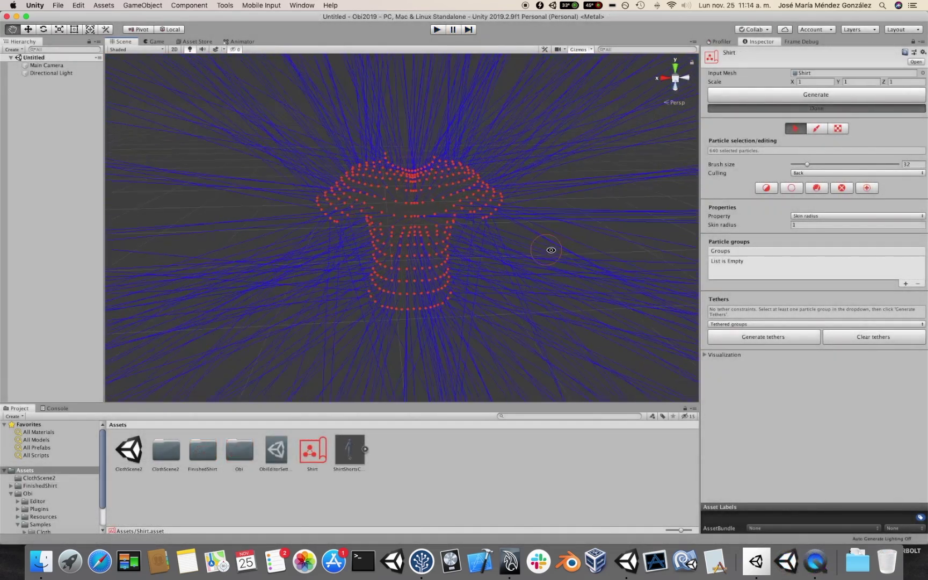
pyautogui.keyDown('alt'); pyautogui.moveTo(559, 250); pyautogui.dragTo(613, 244); pyautogui.keyUp('alt')
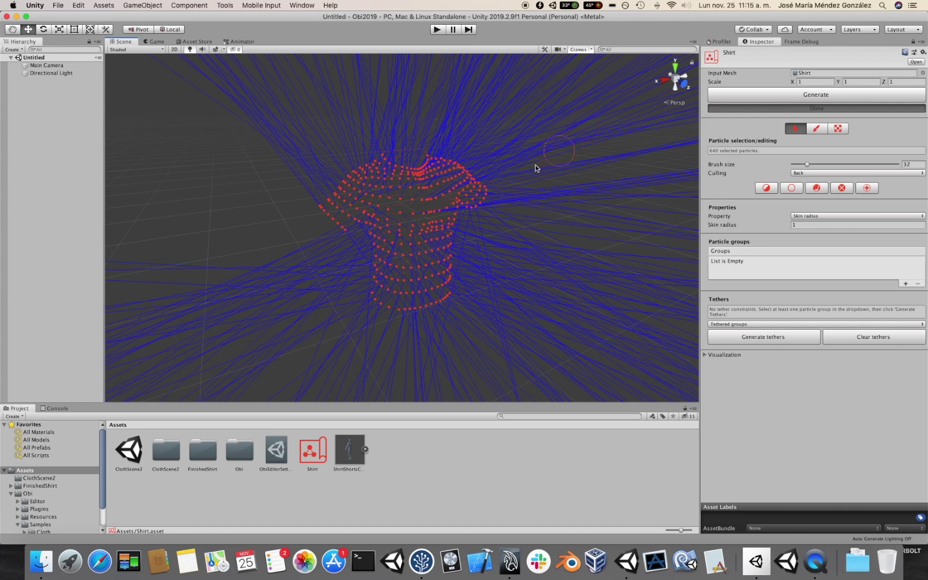
pyautogui.click(805, 226)
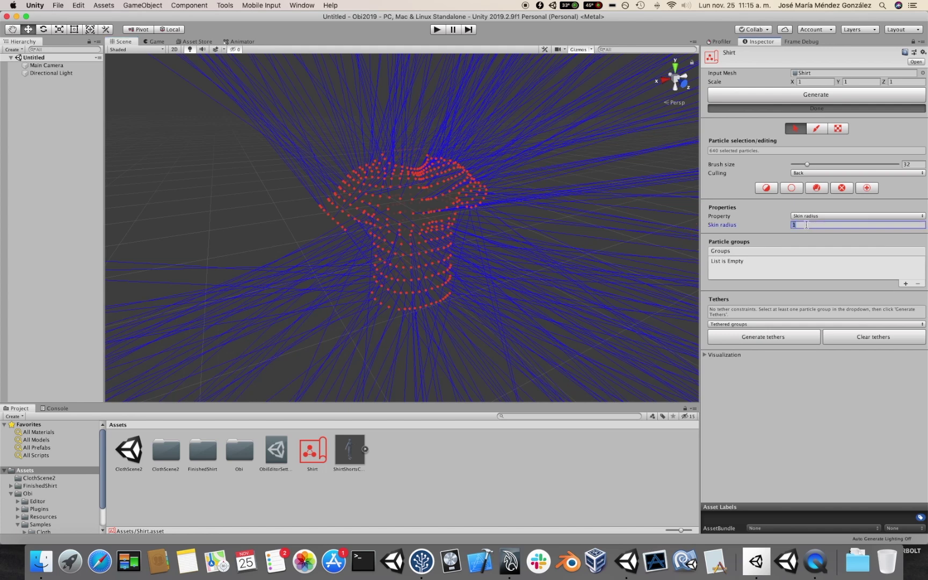
pyautogui.write('0')
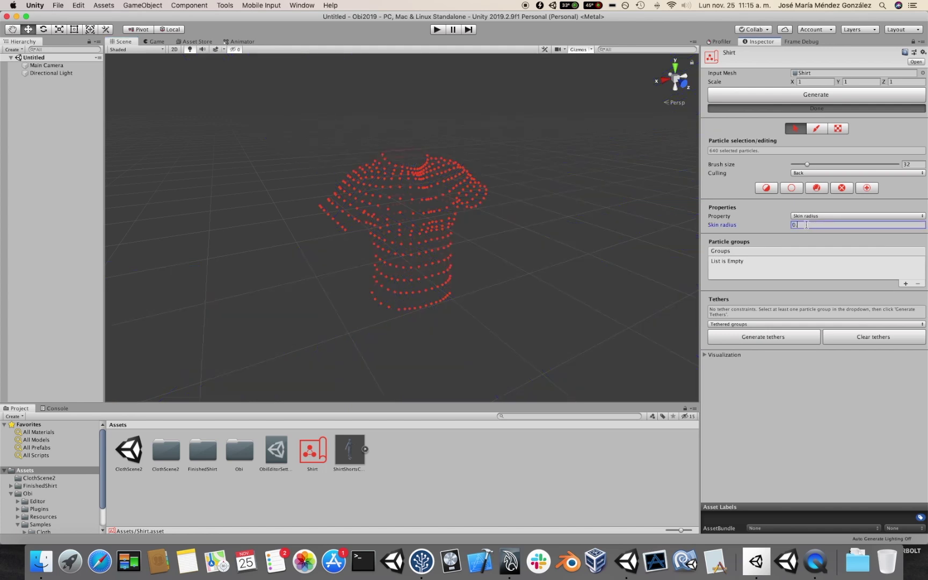
pyautogui.write('.05')
pyautogui.scroll(3, 558, 231)
# Set Skin compliance to 0 for the selected particles and finish with Done.
pyautogui.click(816, 216)
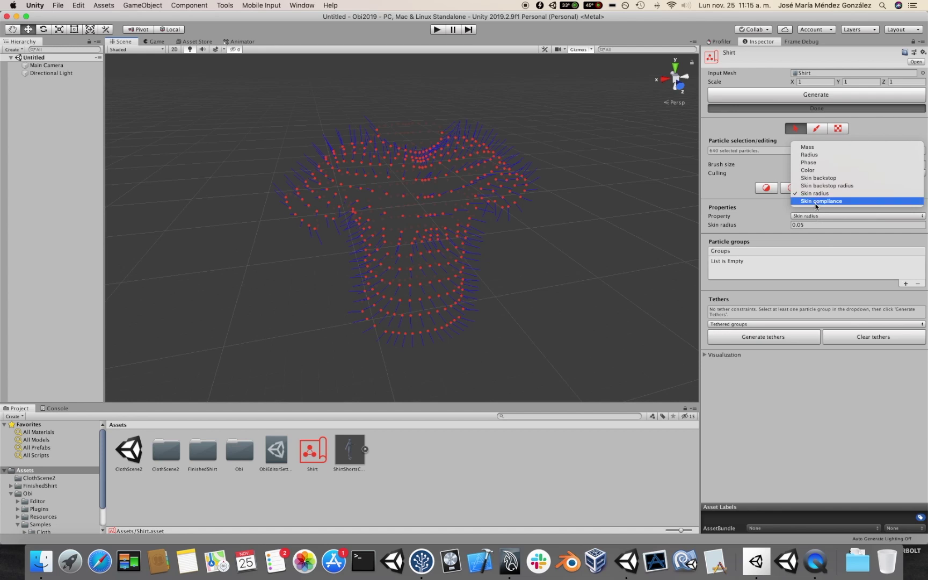
pyautogui.click(815, 201)
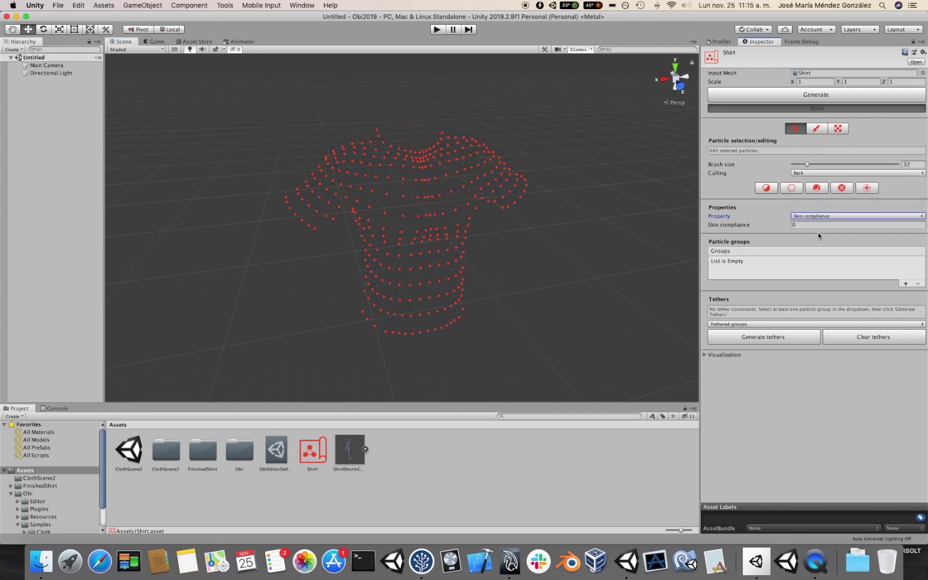
pyautogui.click(817, 225)
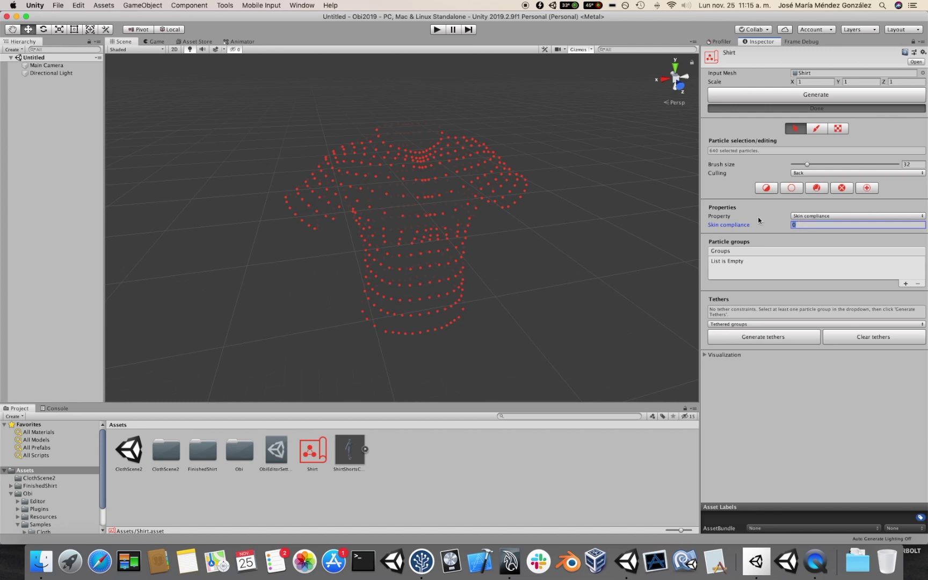
pyautogui.scroll(3, 475, 175)
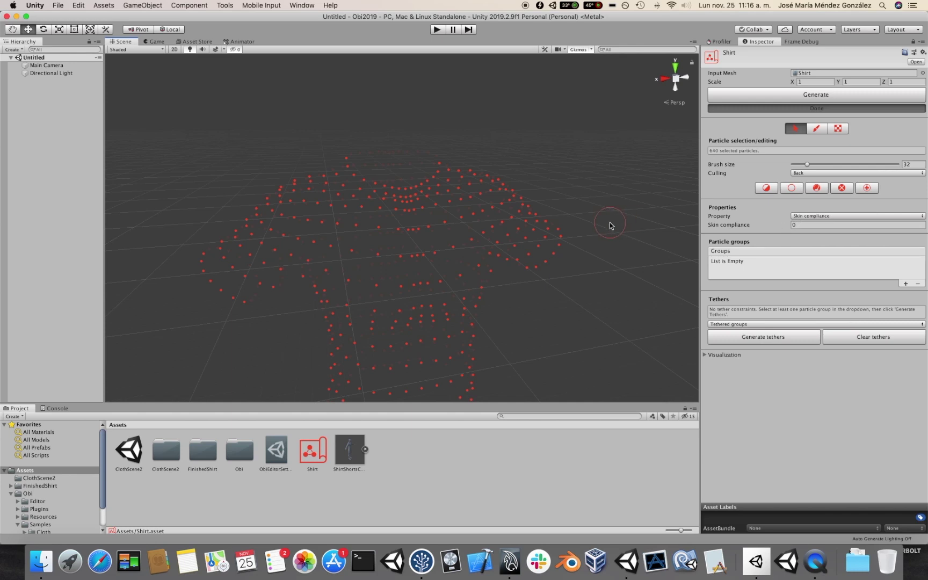
pyautogui.moveTo(609, 223)
pyautogui.keyDown('alt'); pyautogui.mouseDown()
pyautogui.moveTo(622, 250)
pyautogui.moveTo(626, 207)
pyautogui.moveTo(618, 210)
pyautogui.mouseUp(); pyautogui.keyUp('alt')
pyautogui.click(790, 109)
# Enter Play mode and orbit and zoom the Scene view to watch the green shirt simulate.
pyautogui.keyDown('alt'); pyautogui.moveTo(561, 171); pyautogui.dragTo(556, 180); pyautogui.keyUp('alt')
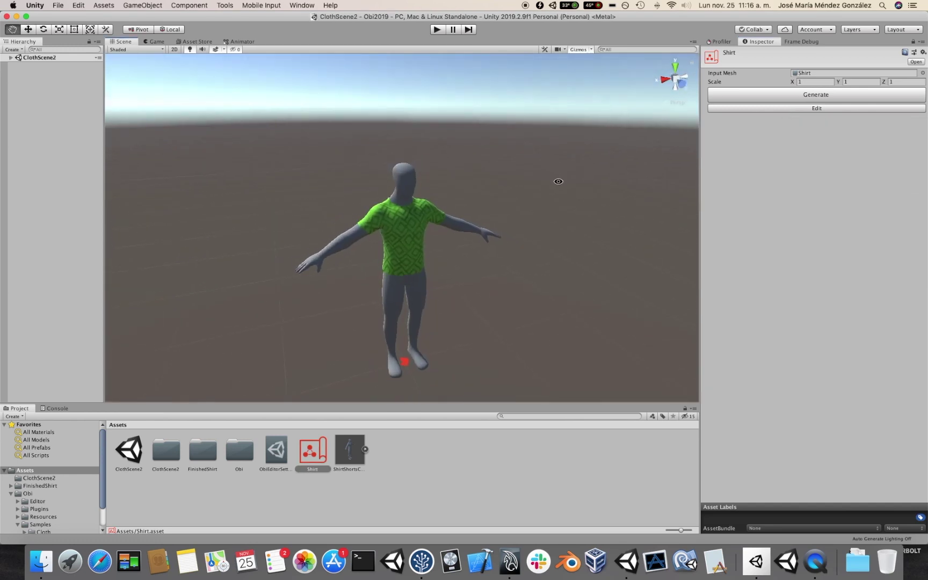
pyautogui.keyDown('alt'); pyautogui.moveTo(454, 91); pyautogui.dragTo(492, 107); pyautogui.keyUp('alt')
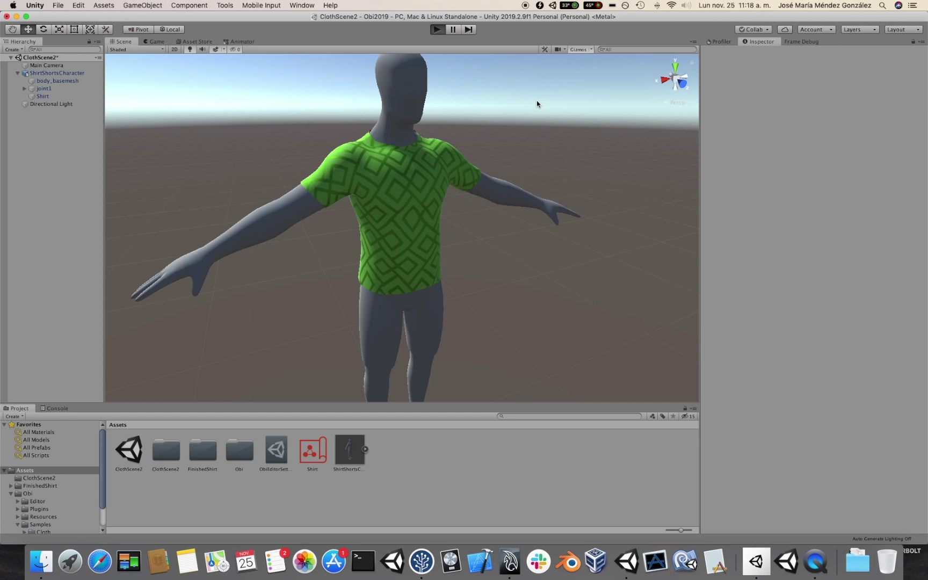
pyautogui.press('super+p')
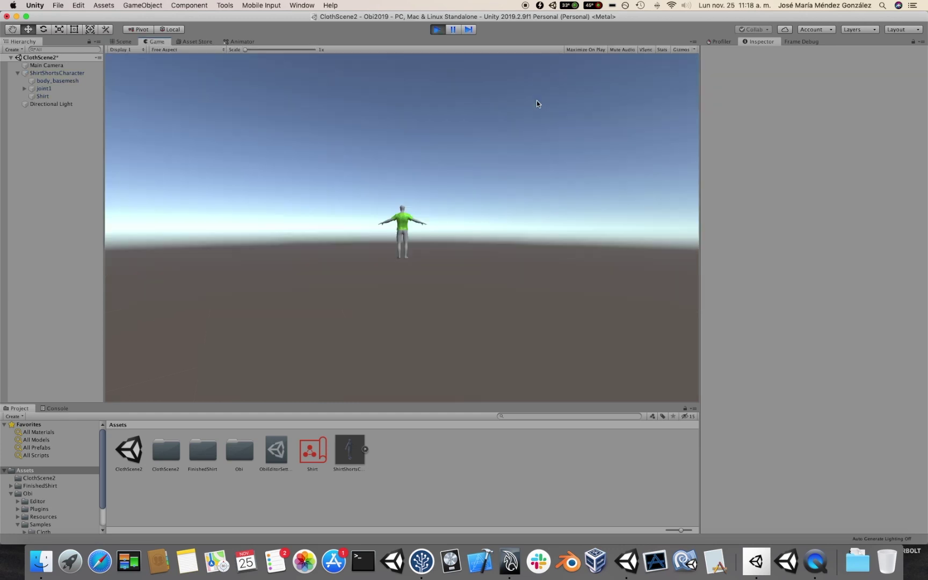
pyautogui.click(125, 42)
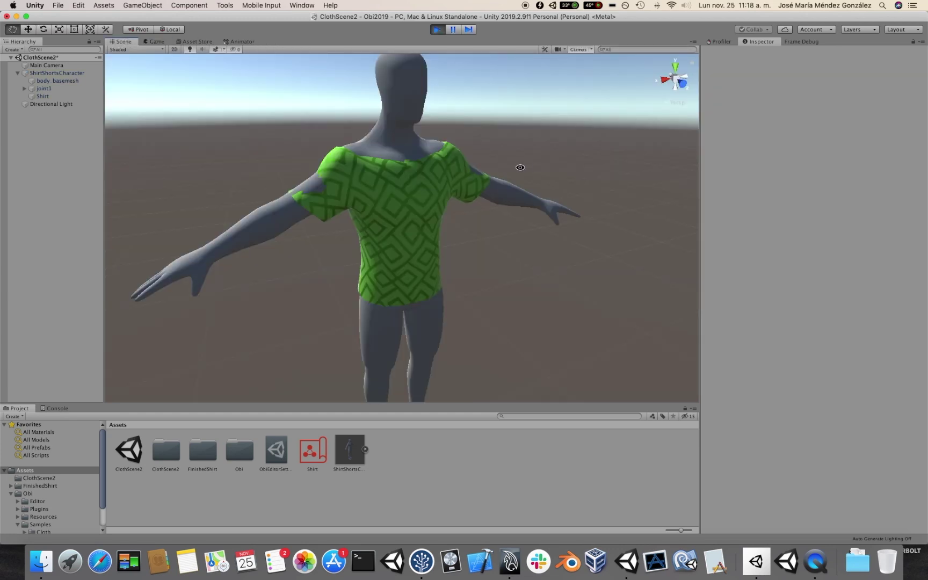
pyautogui.keyDown('alt'); pyautogui.moveTo(528, 165); pyautogui.dragTo(397, 205); pyautogui.keyUp('alt')
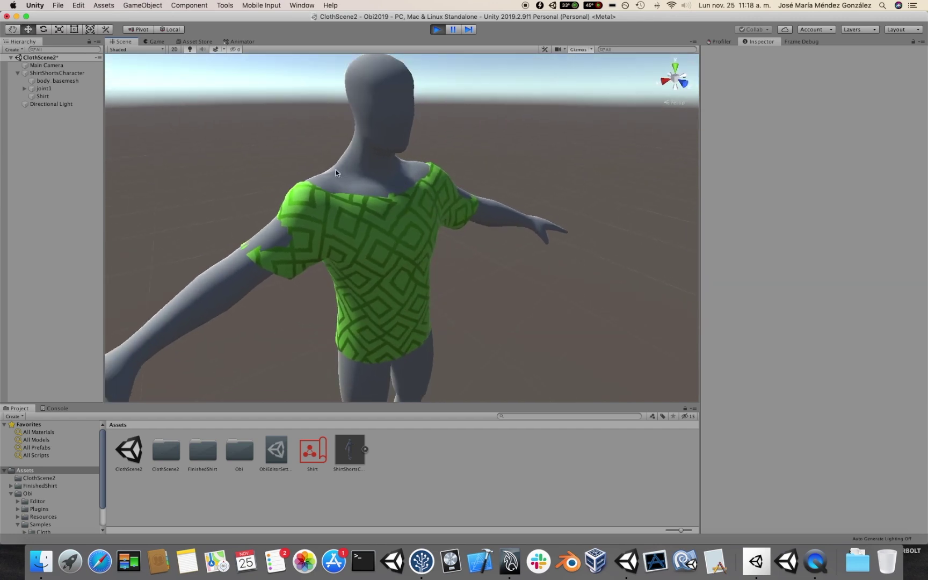
pyautogui.keyDown('alt'); pyautogui.moveTo(408, 167); pyautogui.dragTo(441, 205); pyautogui.keyUp('alt')
pyautogui.scroll(5, 414, 195)
pyautogui.scroll(-3, 442, 206)
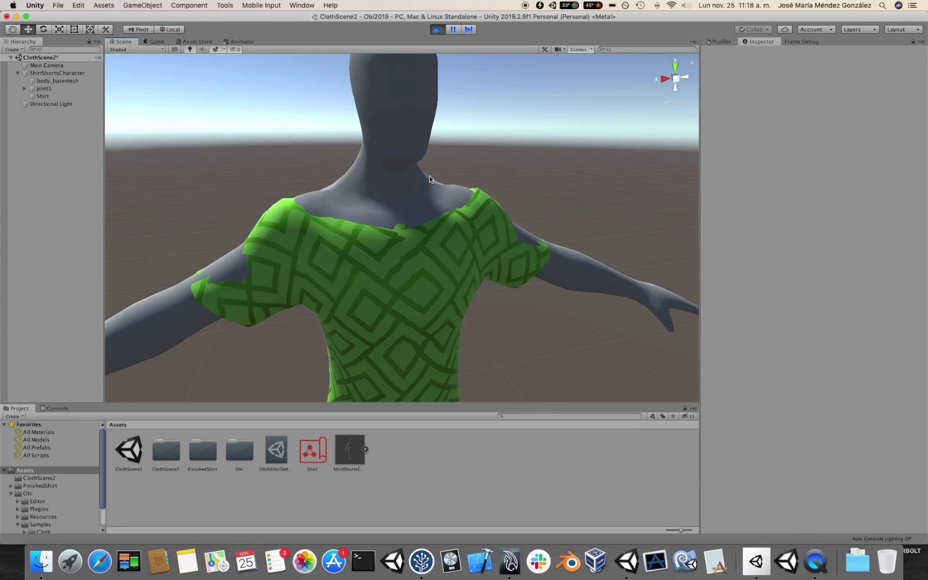
pyautogui.scroll(-5, 434, 177)
pyautogui.keyDown('alt'); pyautogui.moveTo(443, 191); pyautogui.dragTo(497, 191); pyautogui.keyUp('alt')
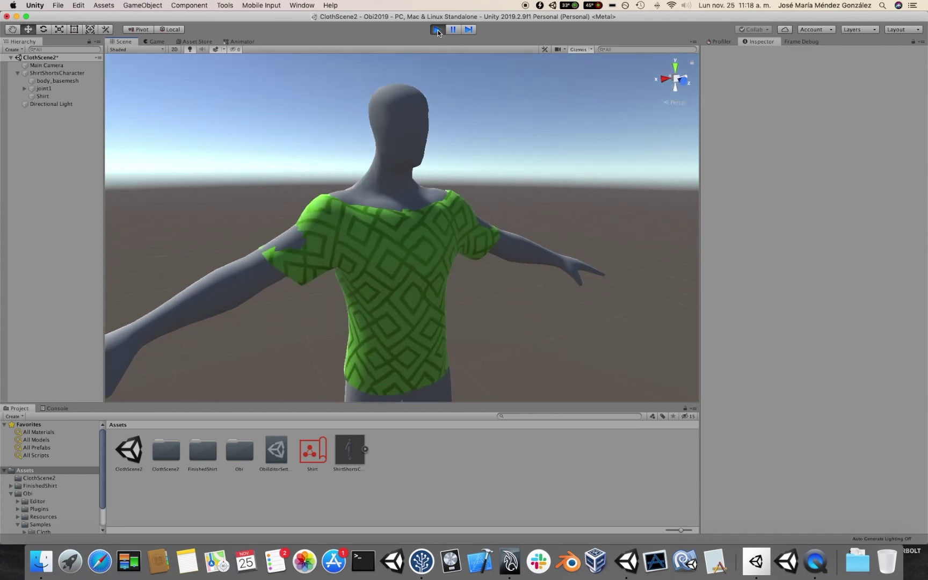
# Stop Play mode, open the Shirt blueprint for editing, and save ClothScene2.
pyautogui.click(438, 30)
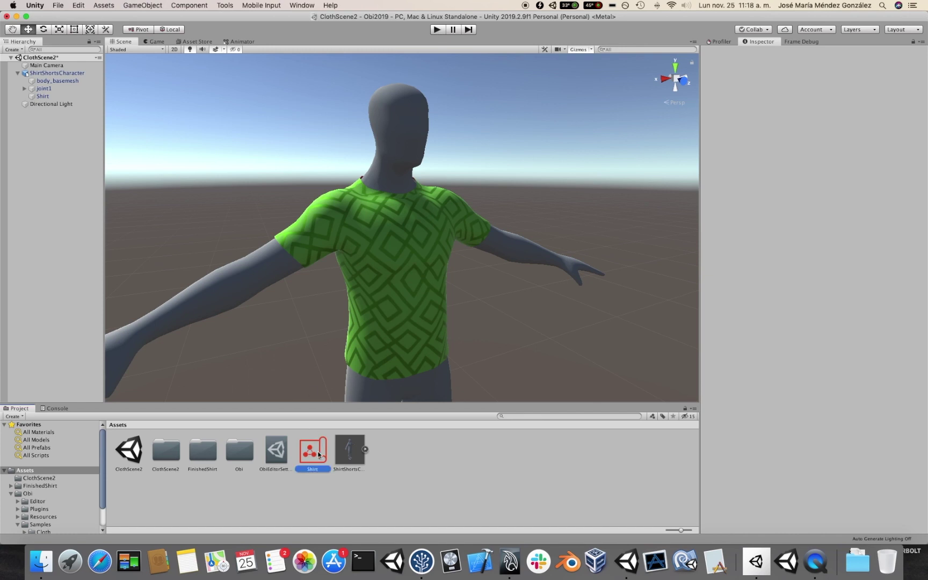
pyautogui.click(791, 110)
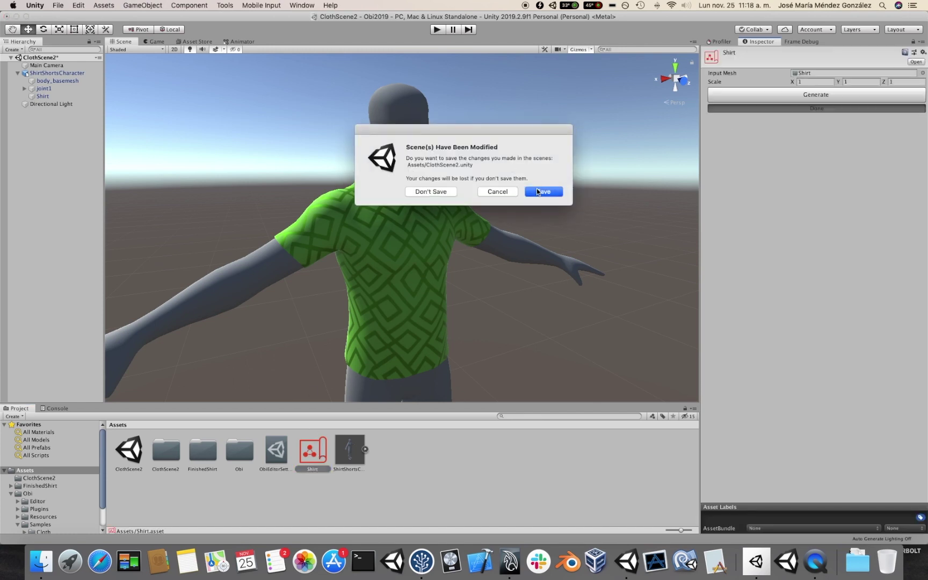
pyautogui.click(537, 191)
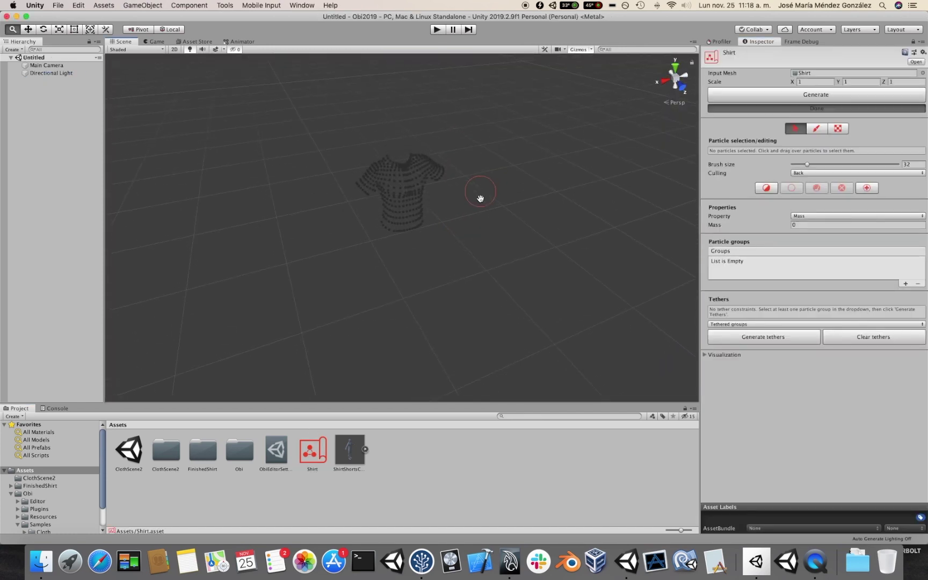
pyautogui.keyDown('alt'); pyautogui.moveTo(481, 209); pyautogui.dragTo(512, 210); pyautogui.keyUp('alt')
pyautogui.scroll(3, 517, 210)
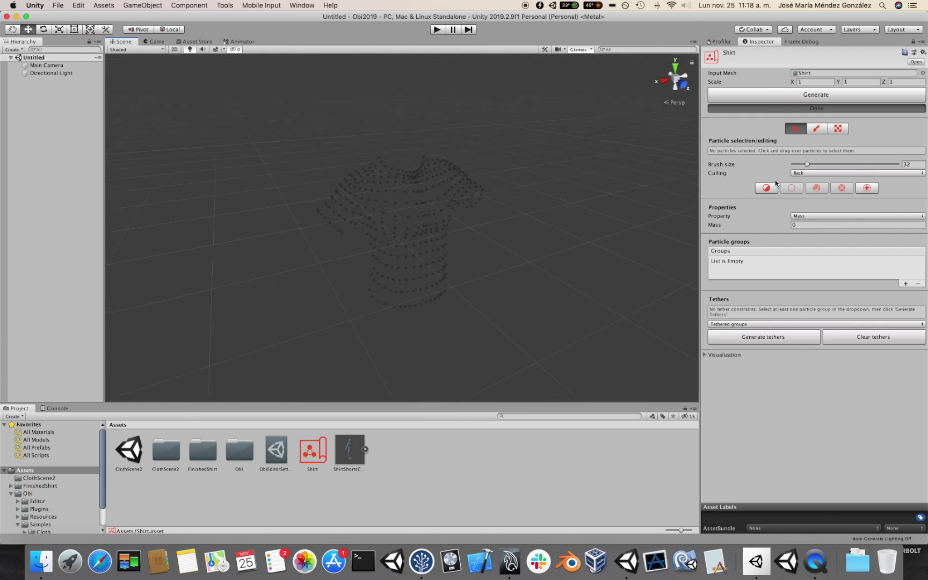
pyautogui.keyDown('alt'); pyautogui.moveTo(563, 153); pyautogui.dragTo(573, 154); pyautogui.keyUp('alt')
# Switch to property painting and set the visualization render mode to Mesh.
pyautogui.click(817, 129)
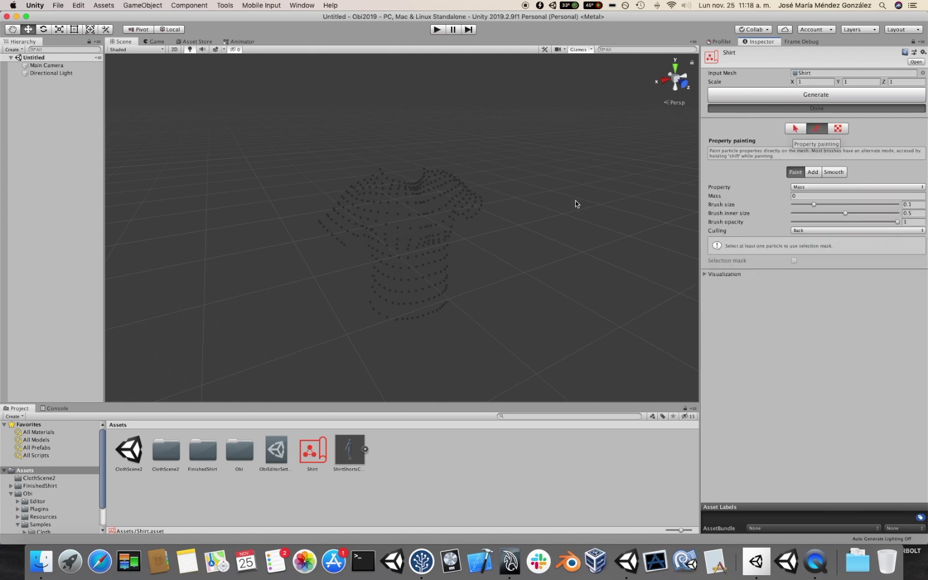
pyautogui.click(705, 274)
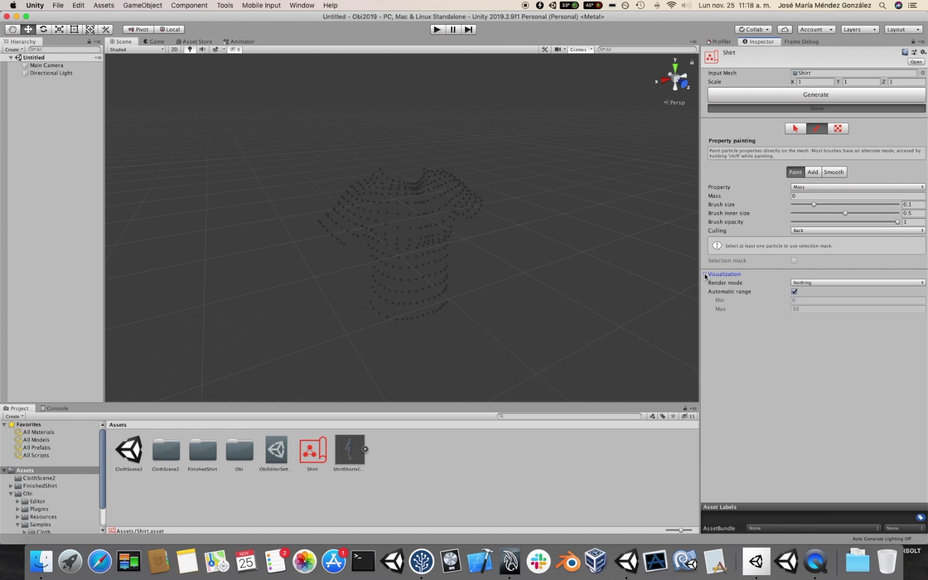
pyautogui.click(808, 287)
pyautogui.click(808, 315)
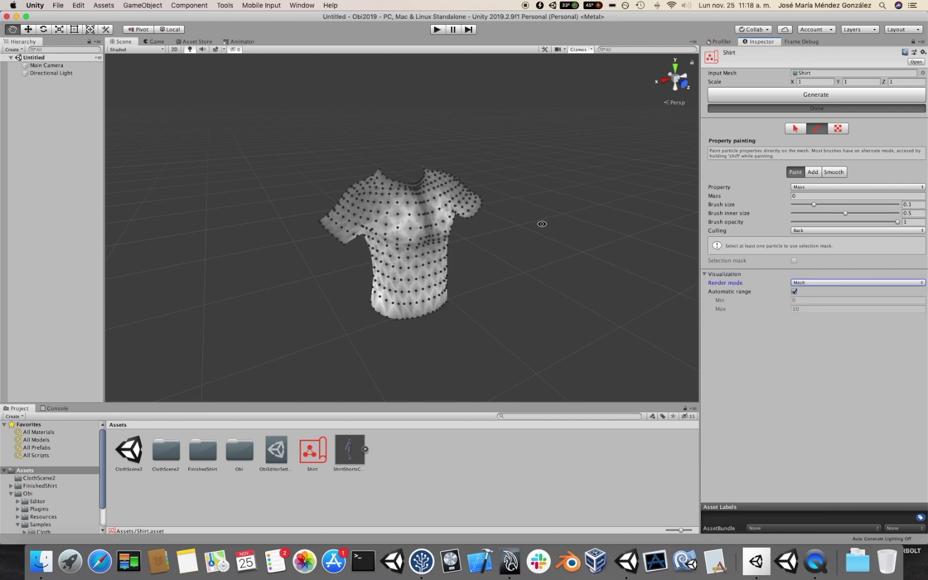
pyautogui.moveTo(542, 224)
pyautogui.keyDown('alt'); pyautogui.mouseDown()
pyautogui.moveTo(501, 211)
pyautogui.moveTo(515, 224)
pyautogui.moveTo(526, 269)
pyautogui.moveTo(487, 197)
pyautogui.mouseUp(); pyautogui.keyUp('alt')
pyautogui.scroll(5, 525, 221)
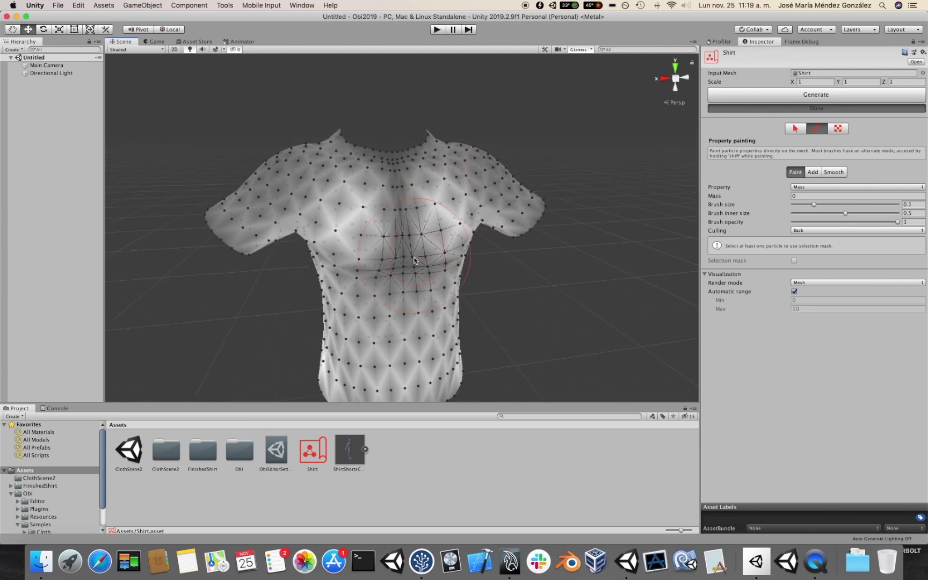
# Pick Skin radius as the paint property and paint 0.01 around the collar.
pyautogui.click(815, 188)
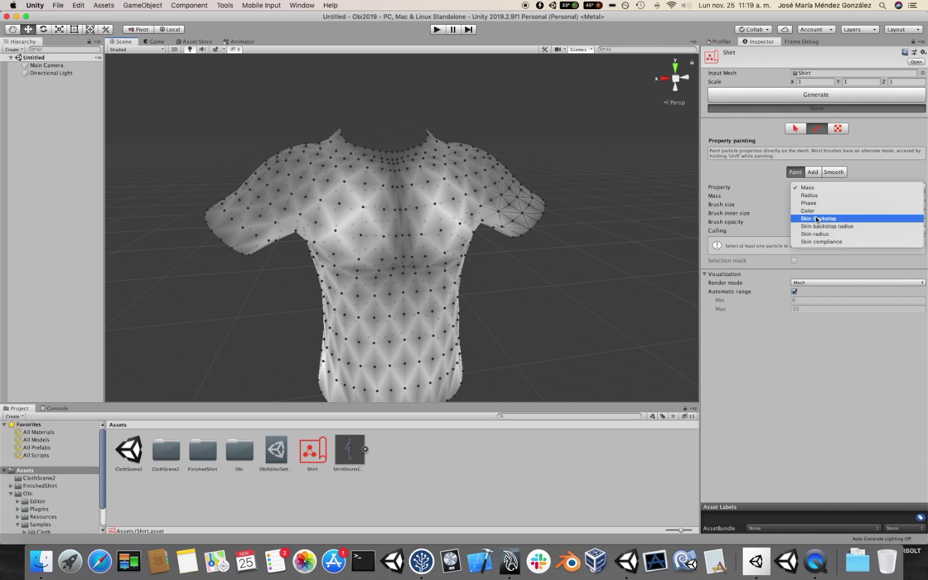
pyautogui.click(816, 234)
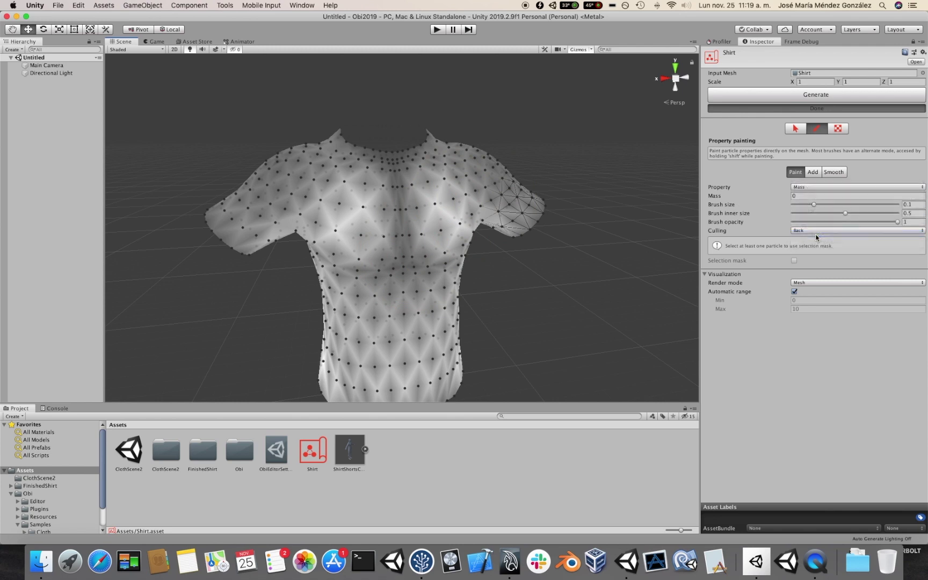
pyautogui.moveTo(548, 159)
pyautogui.keyDown('alt'); pyautogui.mouseDown()
pyautogui.moveTo(531, 239)
pyautogui.moveTo(563, 189)
pyautogui.moveTo(529, 212)
pyautogui.mouseUp(); pyautogui.keyUp('alt')
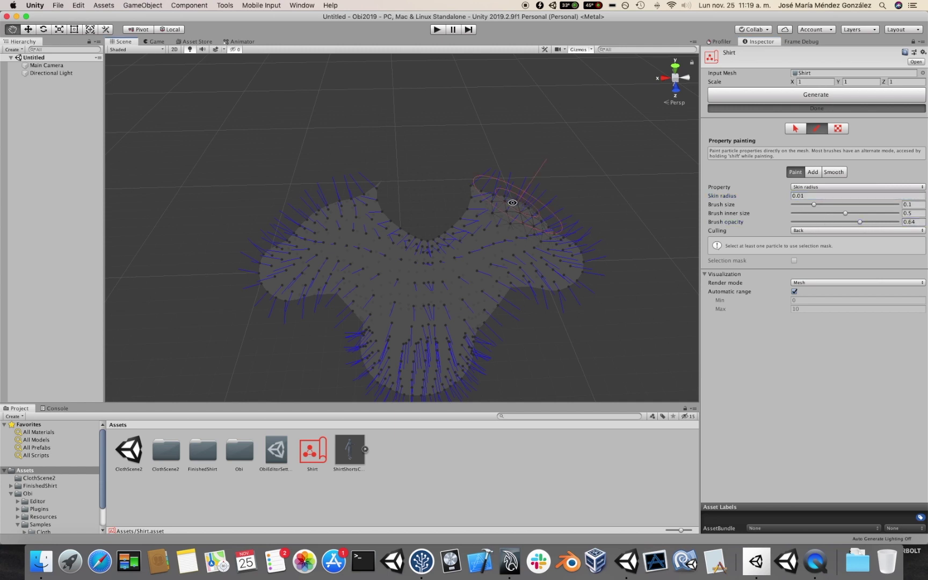
pyautogui.moveTo(503, 203)
pyautogui.keyDown('alt'); pyautogui.mouseDown()
pyautogui.moveTo(437, 214)
pyautogui.moveTo(422, 246)
pyautogui.moveTo(385, 255)
pyautogui.moveTo(415, 249)
pyautogui.moveTo(432, 237)
pyautogui.moveTo(430, 214)
pyautogui.moveTo(474, 195)
pyautogui.moveTo(608, 183)
pyautogui.moveTo(429, 252)
pyautogui.moveTo(430, 236)
pyautogui.moveTo(393, 212)
pyautogui.moveTo(395, 193)
pyautogui.moveTo(393, 206)
pyautogui.moveTo(362, 180)
pyautogui.moveTo(456, 188)
pyautogui.moveTo(483, 201)
pyautogui.moveTo(468, 176)
pyautogui.moveTo(474, 195)
pyautogui.moveTo(499, 203)
pyautogui.moveTo(520, 185)
pyautogui.moveTo(588, 176)
pyautogui.moveTo(400, 144)
pyautogui.moveTo(437, 228)
pyautogui.moveTo(467, 219)
pyautogui.moveTo(536, 101)
pyautogui.moveTo(361, 119)
pyautogui.moveTo(477, 167)
pyautogui.moveTo(276, 166)
pyautogui.moveTo(477, 166)
pyautogui.moveTo(499, 211)
pyautogui.moveTo(535, 248)
pyautogui.moveTo(391, 192)
pyautogui.mouseUp(); pyautogui.keyUp('alt')
pyautogui.keyDown('alt'); pyautogui.moveTo(536, 129); pyautogui.dragTo(588, 224); pyautogui.keyUp('alt')
pyautogui.scroll(8, 435, 220)
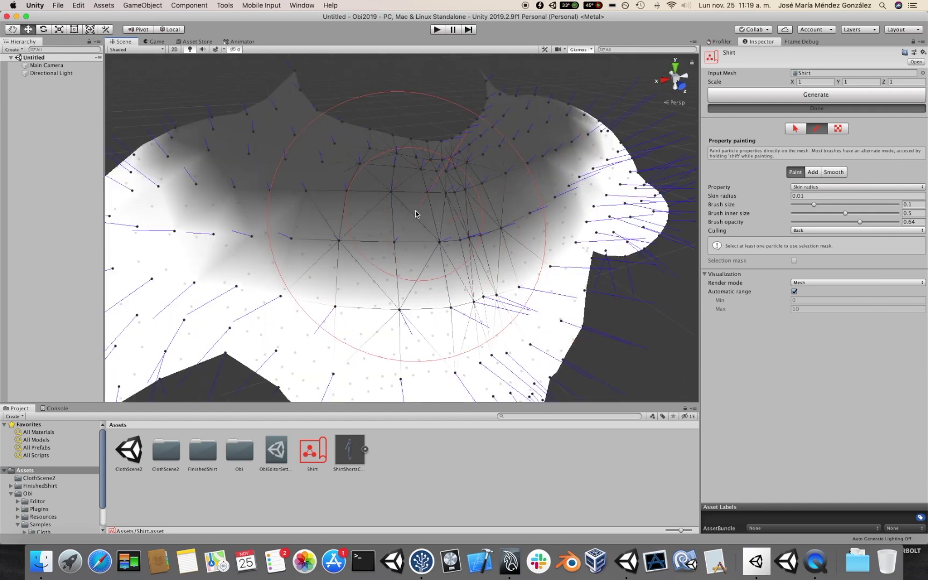
pyautogui.scroll(-5, 416, 211)
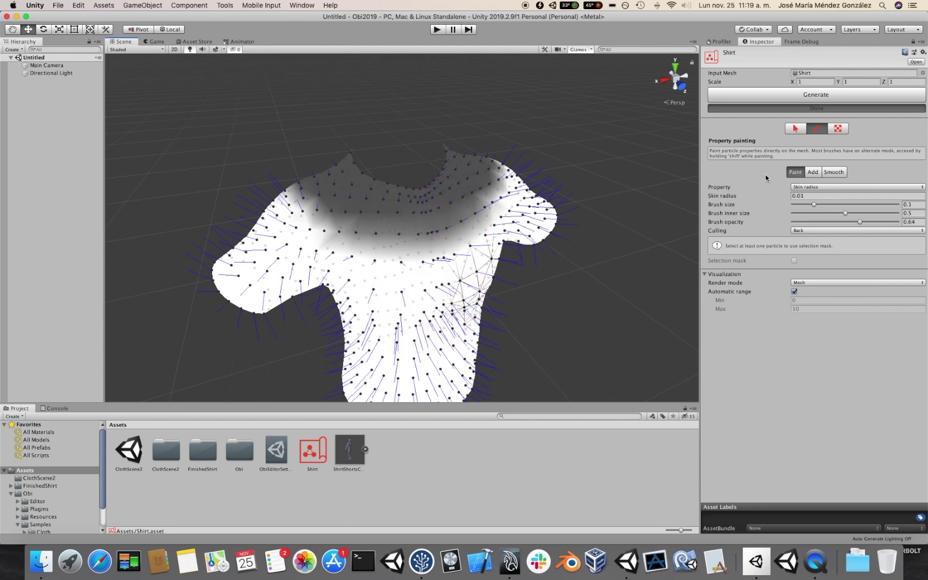
# Switch the brush to Smooth at opacity 0.349 and smooth across the shoulders and collar.
pyautogui.click(835, 173)
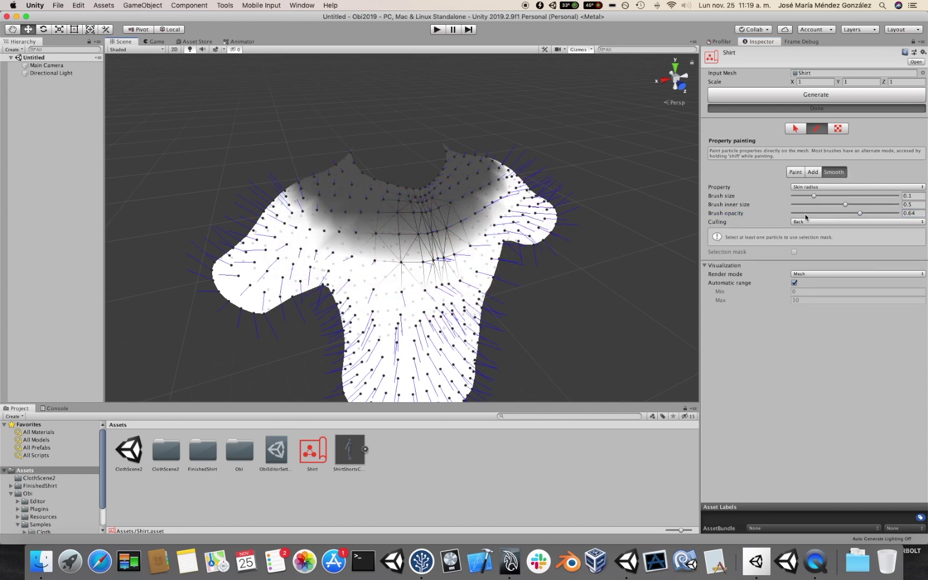
pyautogui.moveTo(803, 216); pyautogui.dragTo(805, 216)
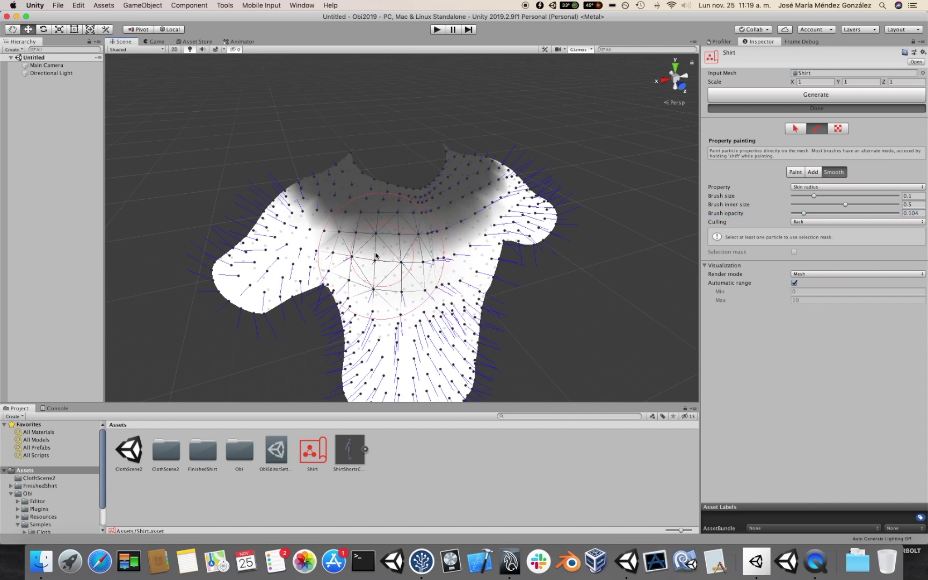
pyautogui.moveTo(343, 242)
pyautogui.mouseDown()
pyautogui.moveTo(441, 236)
pyautogui.moveTo(524, 206)
pyautogui.moveTo(560, 214)
pyautogui.moveTo(500, 231)
pyautogui.moveTo(419, 237)
pyautogui.moveTo(299, 221)
pyautogui.moveTo(302, 208)
pyautogui.moveTo(315, 242)
pyautogui.moveTo(499, 214)
pyautogui.mouseUp()
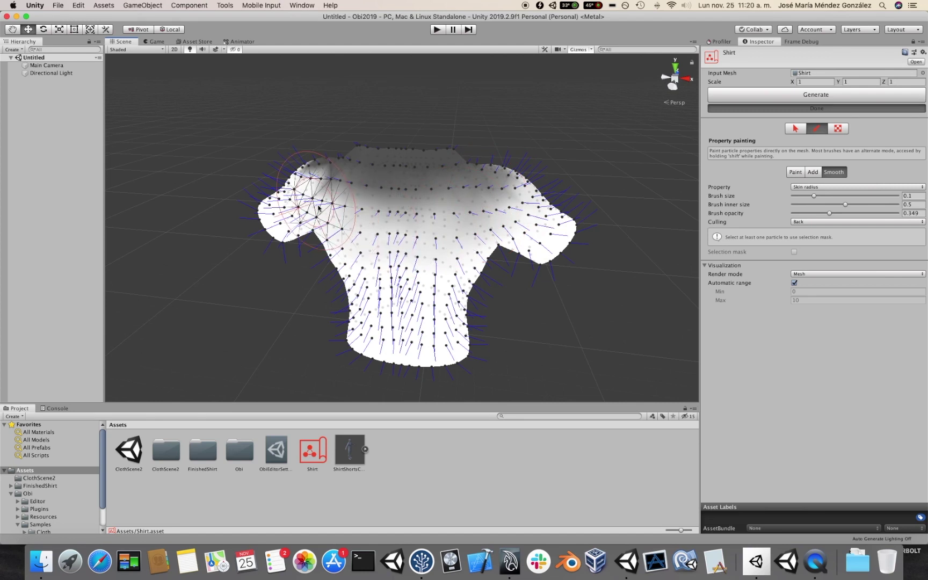
pyautogui.keyDown('alt'); pyautogui.moveTo(327, 209); pyautogui.dragTo(543, 209); pyautogui.keyUp('alt')
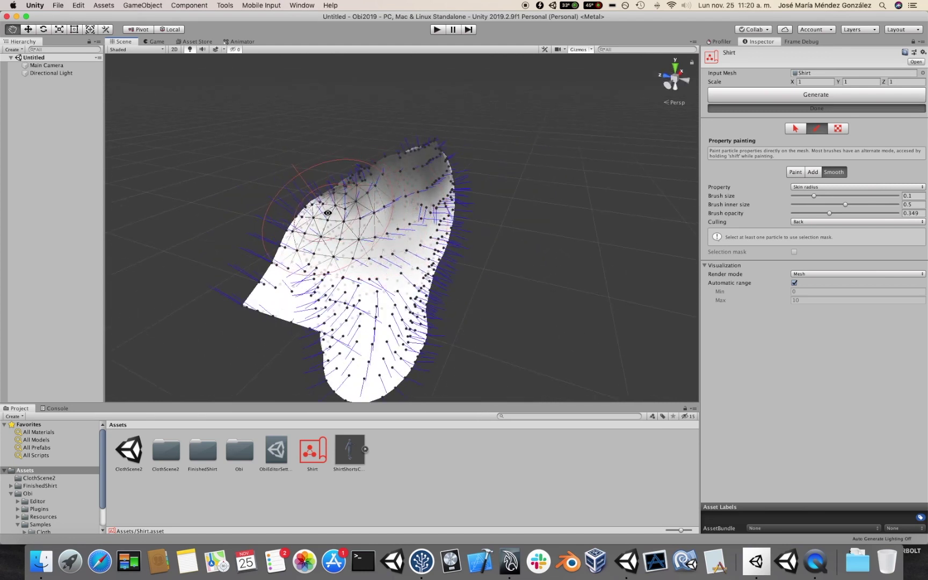
pyautogui.keyDown('alt'); pyautogui.moveTo(344, 214); pyautogui.dragTo(618, 209); pyautogui.keyUp('alt')
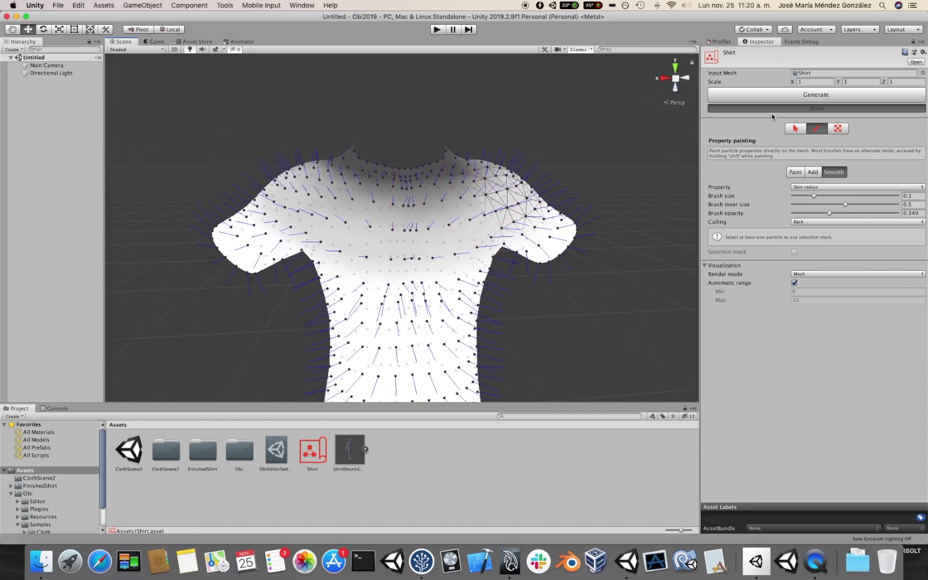
# Close the painting editor, test the shirt in Play mode from a few angles, then stop.
pyautogui.click(781, 108)
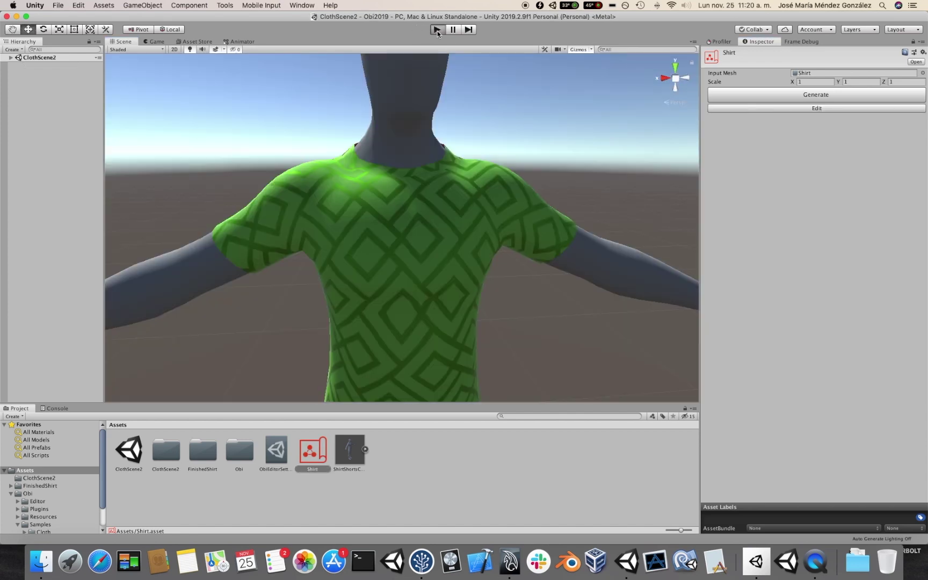
pyautogui.click(437, 29)
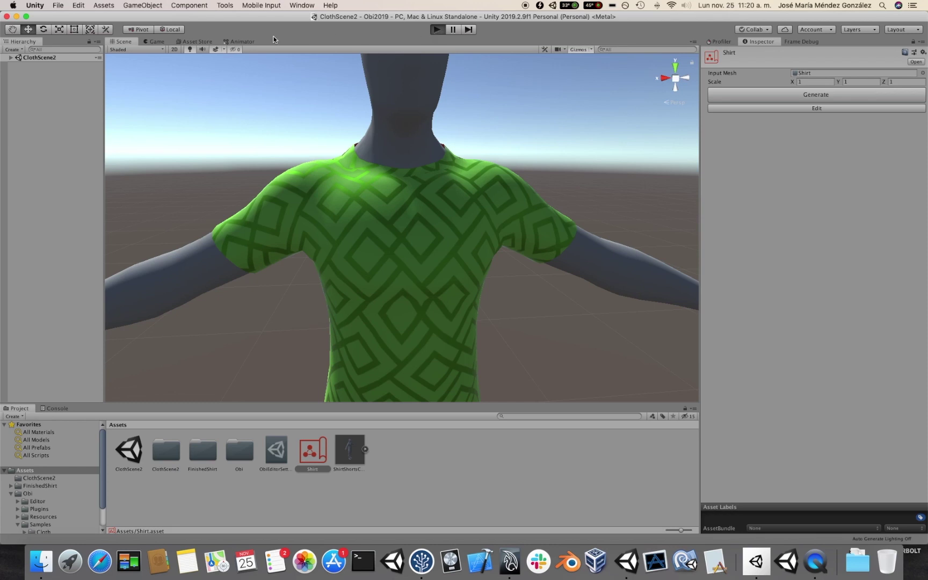
pyautogui.click(128, 43)
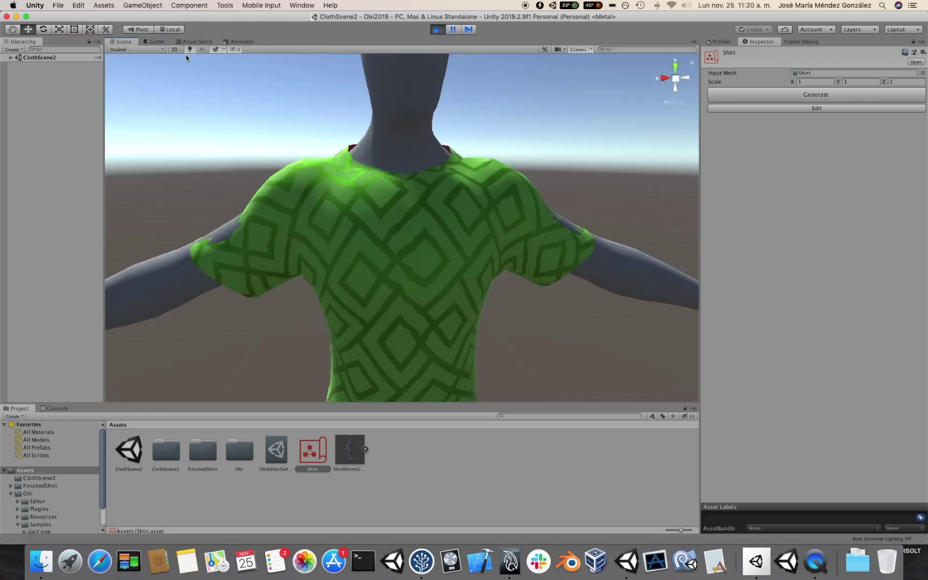
pyautogui.keyDown('alt'); pyautogui.moveTo(401, 149); pyautogui.dragTo(375, 261); pyautogui.keyUp('alt')
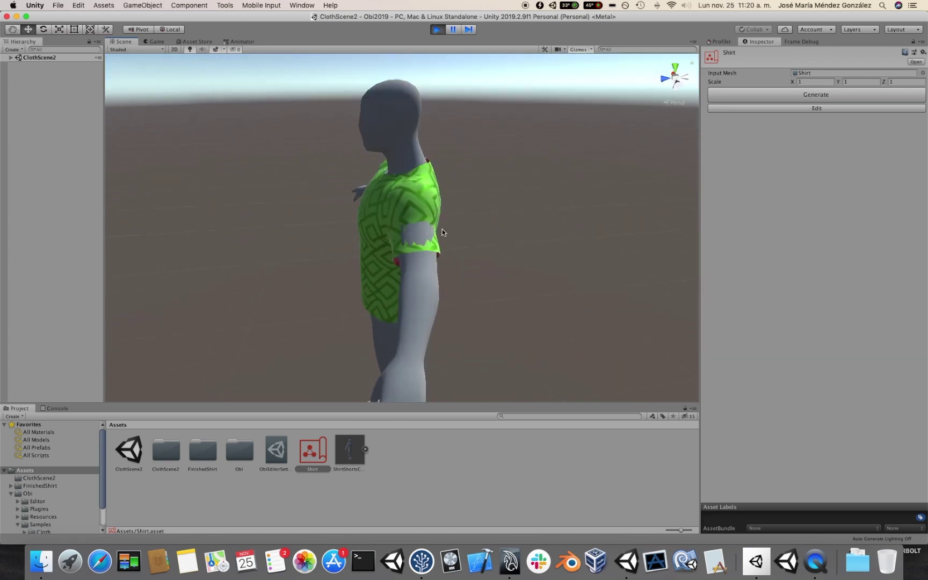
pyautogui.keyDown('alt'); pyautogui.moveTo(418, 237); pyautogui.dragTo(496, 206); pyautogui.keyUp('alt')
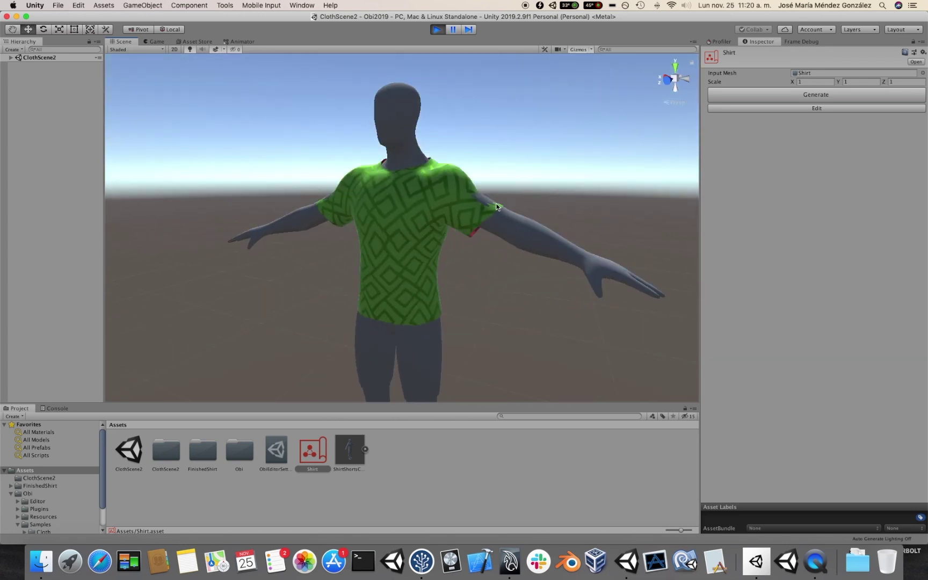
pyautogui.click(438, 29)
# Open the Shirt blueprint for editing and switch to particle property painting mode.
pyautogui.click(775, 107)
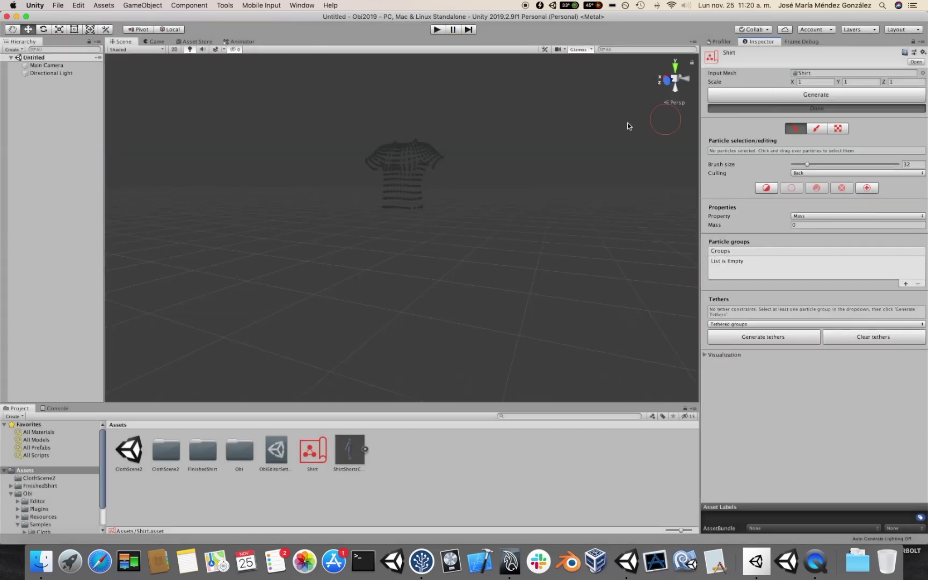
pyautogui.keyDown('alt'); pyautogui.moveTo(583, 125); pyautogui.dragTo(485, 141, button='right'); pyautogui.keyUp('alt')
pyautogui.scroll(3, 491, 135)
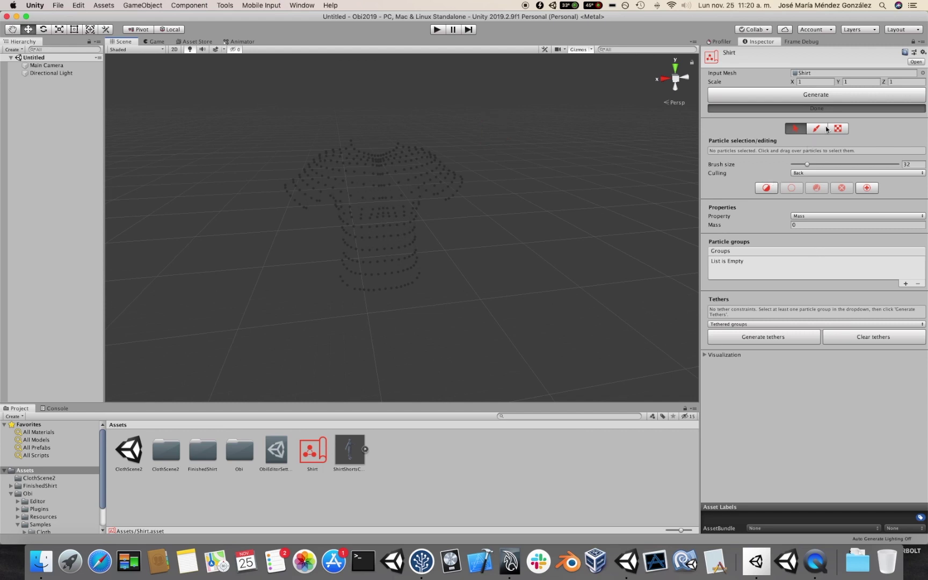
pyautogui.click(816, 128)
pyautogui.moveTo(568, 193); pyautogui.dragTo(573, 159, button='middle')
# Set the Visualization render mode to Mesh for the blueprint particles.
pyautogui.click(704, 275)
pyautogui.click(798, 283)
pyautogui.click(804, 316)
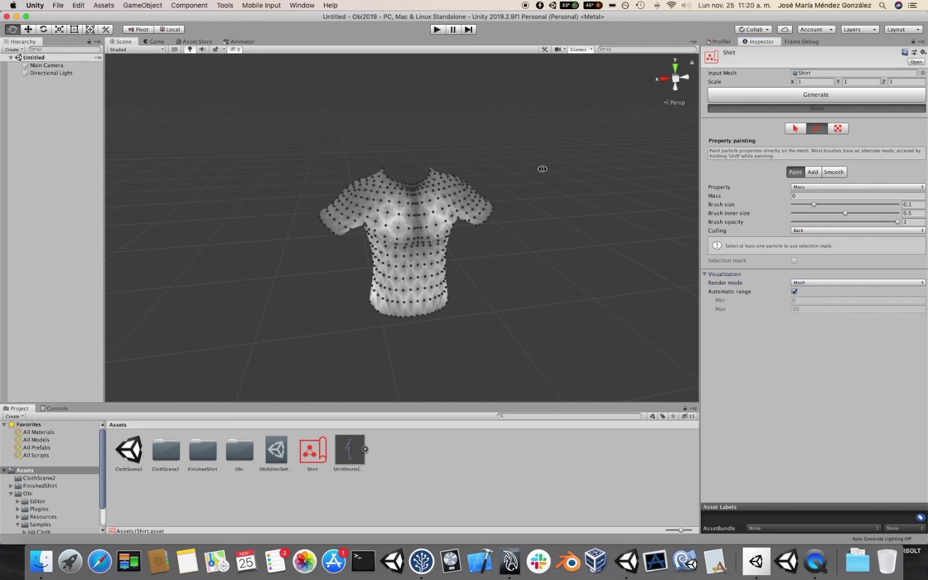
pyautogui.keyDown('alt'); pyautogui.moveTo(537, 169); pyautogui.dragTo(489, 180); pyautogui.keyUp('alt')
# Choose Skin radius as the painted property and orbit to the shirt's front.
pyautogui.click(805, 188)
pyautogui.press('Down')
pyautogui.press('Down')
pyautogui.press('Down')
pyautogui.press('Down')
pyautogui.press('Down')
pyautogui.press('Down')
pyautogui.press('Return')
pyautogui.scroll(5, 440, 213)
pyautogui.scroll(-3, 440, 213)
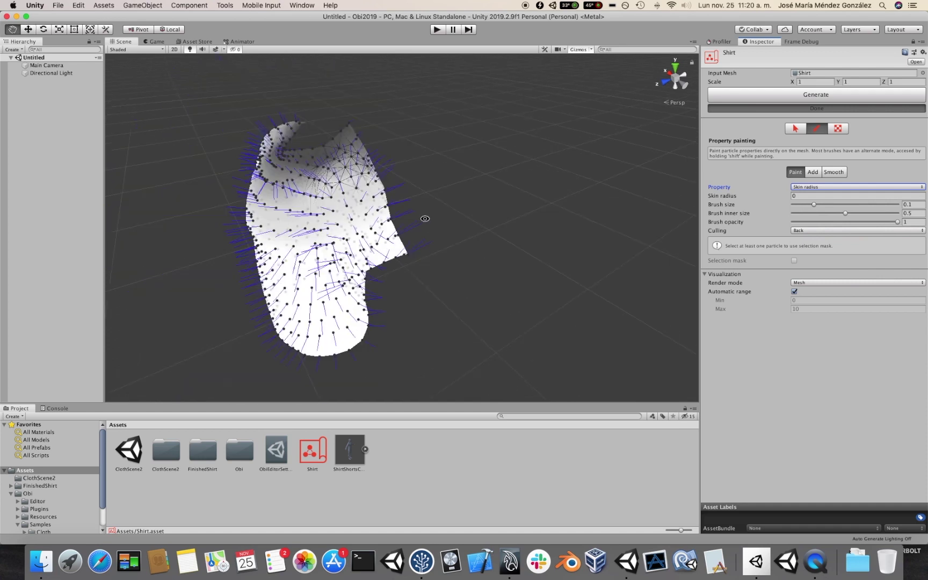
pyautogui.keyDown('alt'); pyautogui.moveTo(429, 215); pyautogui.dragTo(421, 208); pyautogui.keyUp('alt')
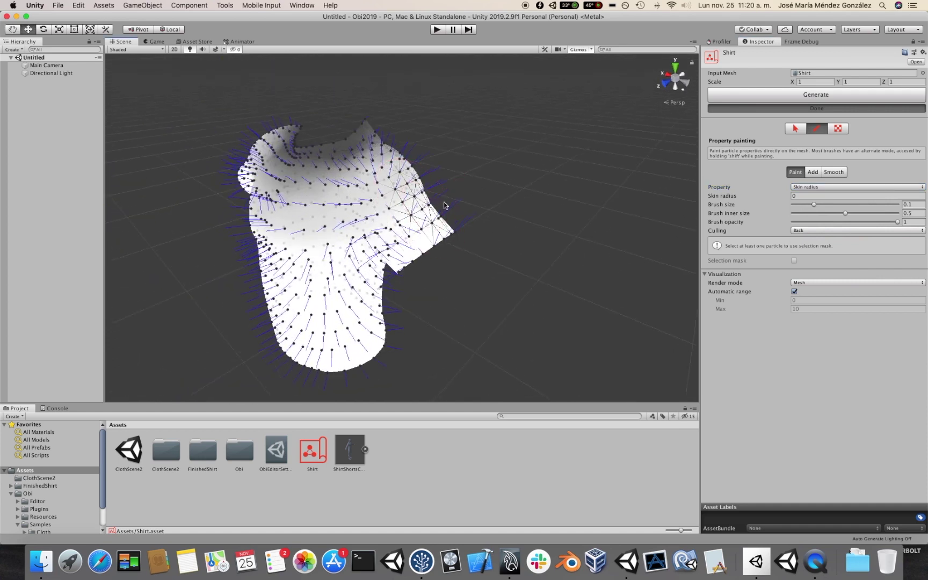
pyautogui.keyDown('alt'); pyautogui.moveTo(600, 216); pyautogui.dragTo(560, 189); pyautogui.keyUp('alt')
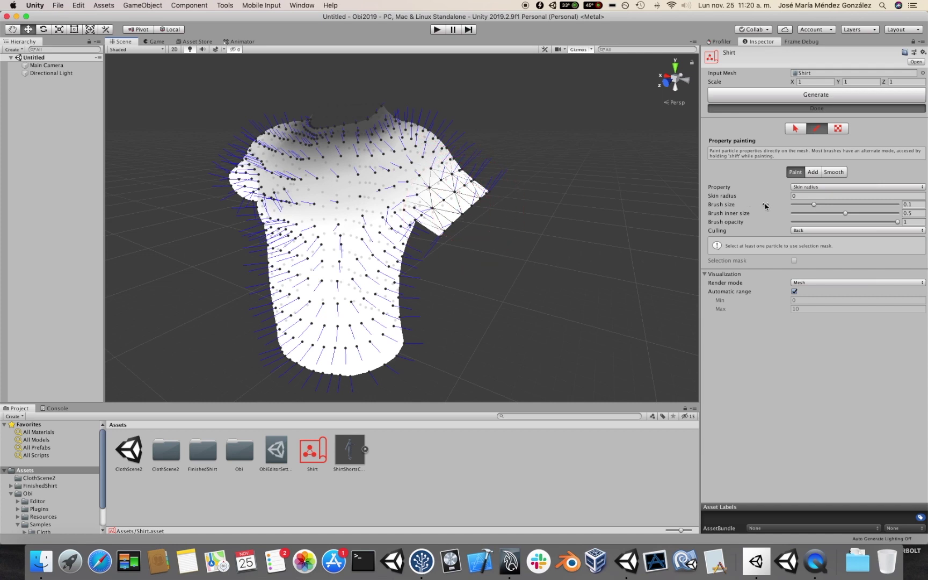
pyautogui.click(799, 188)
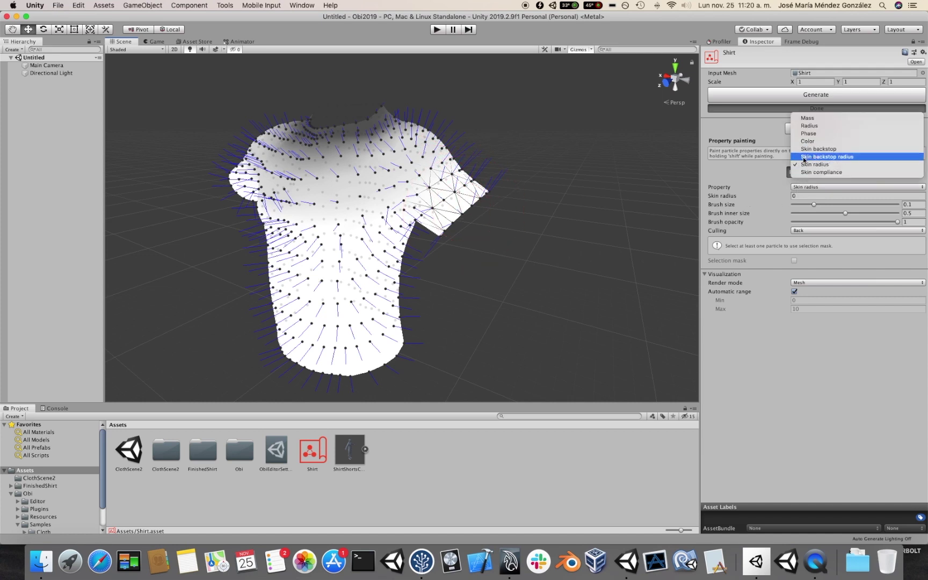
# Switch the painted property to Skin backstop radius, enter 0.15, and brush it over the sleeves.
pyautogui.click(820, 157)
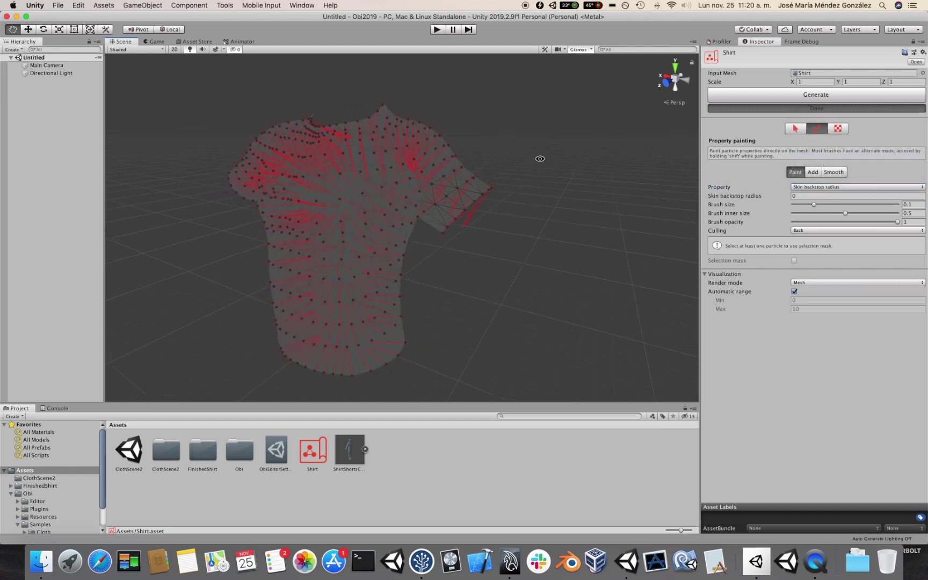
pyautogui.moveTo(543, 153)
pyautogui.keyDown('alt'); pyautogui.mouseDown()
pyautogui.moveTo(572, 116)
pyautogui.moveTo(442, 165)
pyautogui.moveTo(535, 232)
pyautogui.mouseUp(); pyautogui.keyUp('alt')
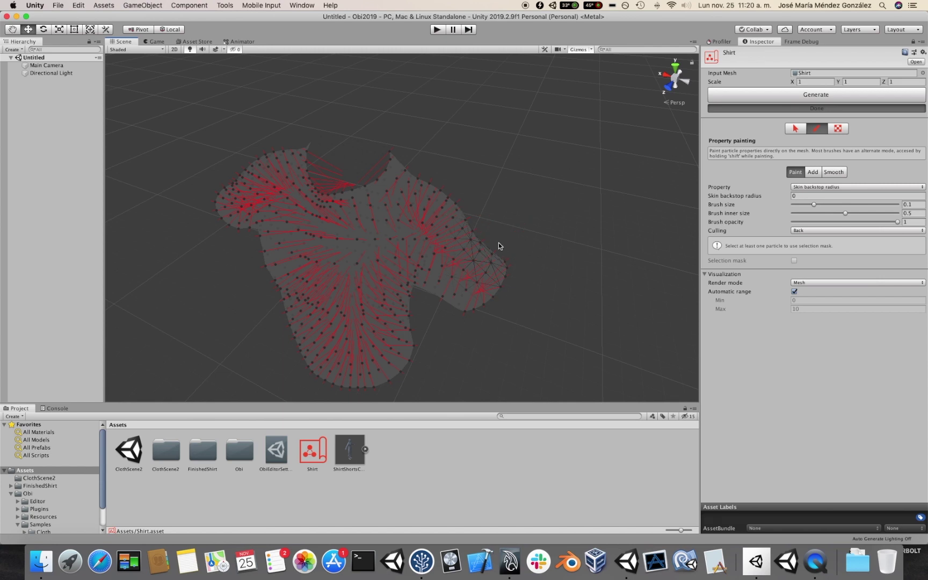
pyautogui.click(804, 196)
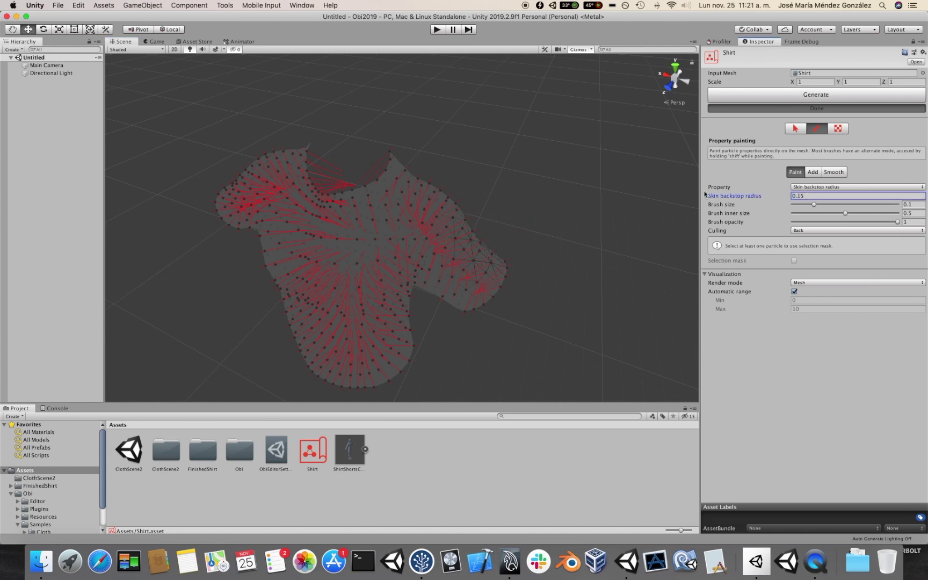
pyautogui.moveTo(476, 240)
pyautogui.mouseDown()
pyautogui.moveTo(472, 257)
pyautogui.moveTo(492, 242)
pyautogui.moveTo(505, 191)
pyautogui.moveTo(463, 215)
pyautogui.moveTo(480, 218)
pyautogui.moveTo(408, 220)
pyautogui.moveTo(430, 236)
pyautogui.moveTo(419, 228)
pyautogui.moveTo(474, 239)
pyautogui.moveTo(547, 186)
pyautogui.moveTo(483, 161)
pyautogui.moveTo(406, 175)
pyautogui.mouseUp()
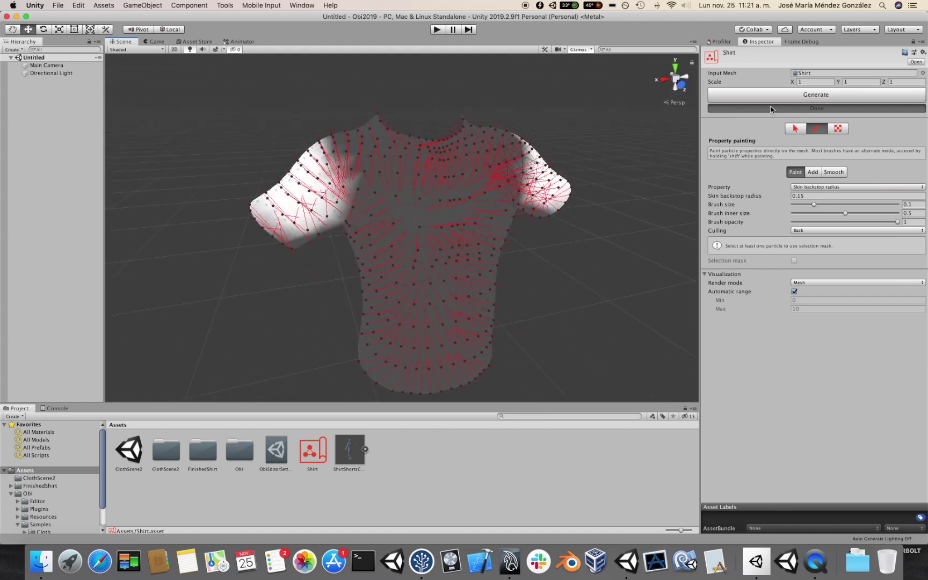
# Finish blueprint editing with Done and return to ClothScene2.
pyautogui.click(770, 109)
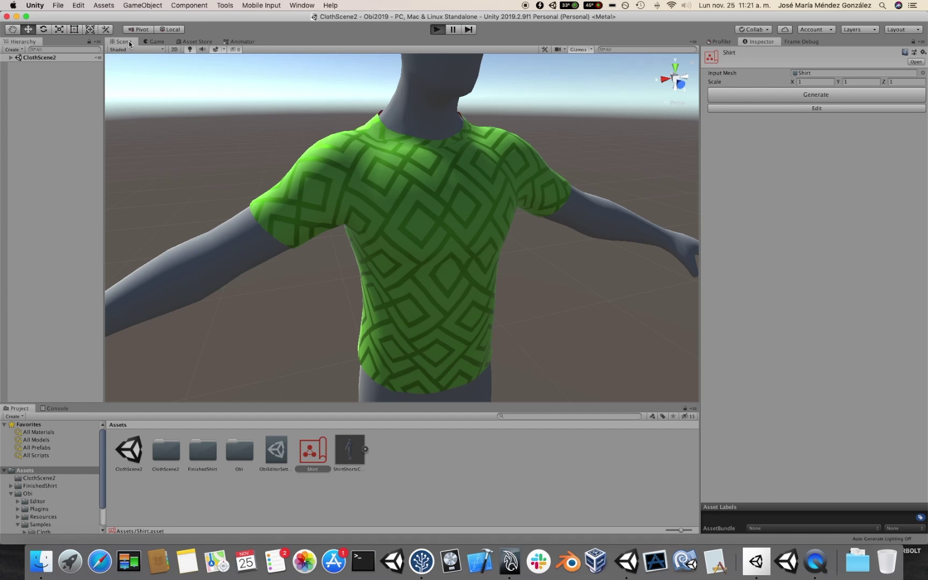
pyautogui.keyDown('alt'); pyautogui.moveTo(414, 190); pyautogui.dragTo(434, 184); pyautogui.keyUp('alt')
pyautogui.scroll(-10, 434, 183)
# Select ShirtShortsCharacter in ClothScene2 and move it along X to 0.195.
pyautogui.click(11, 57)
pyautogui.click(48, 73)
pyautogui.scroll(3, 451, 273)
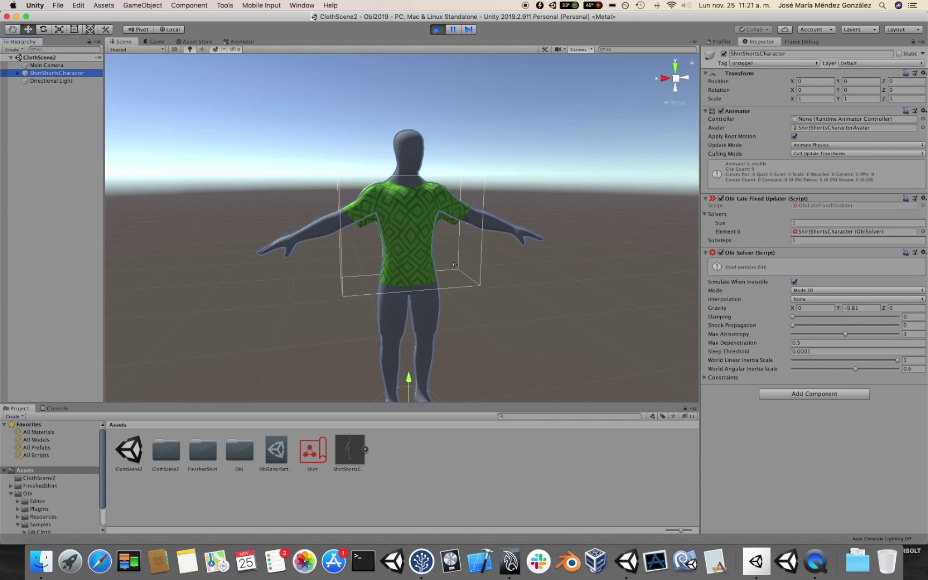
pyautogui.moveTo(369, 360); pyautogui.dragTo(482, 315)
pyautogui.moveTo(387, 356)
pyautogui.mouseDown()
pyautogui.moveTo(400, 347)
pyautogui.moveTo(373, 363)
pyautogui.moveTo(389, 350)
pyautogui.mouseUp()
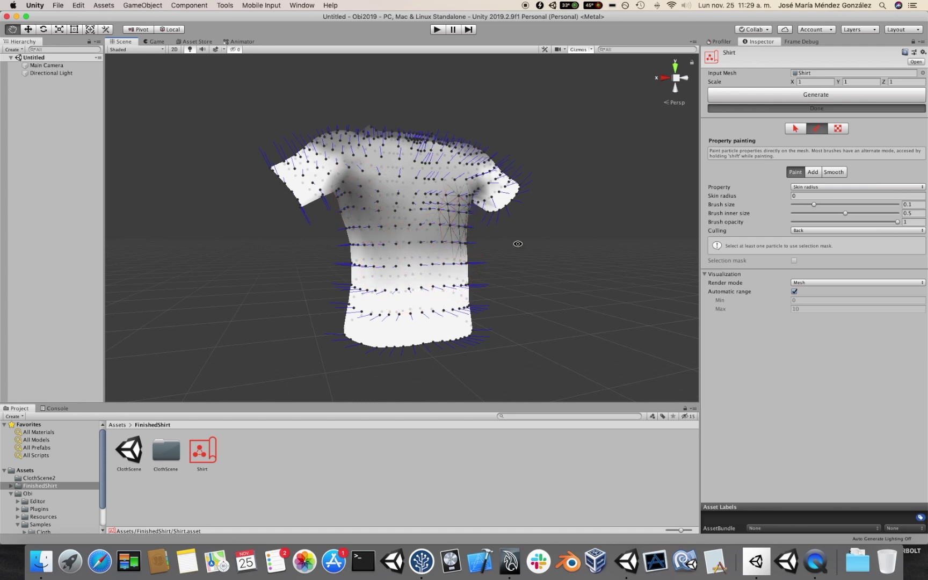
# Display Skin backstop values instead of Skin radius on the shirt mesh and orbit around it.
pyautogui.keyDown('alt'); pyautogui.moveTo(517, 244); pyautogui.dragTo(346, 179); pyautogui.keyUp('alt')
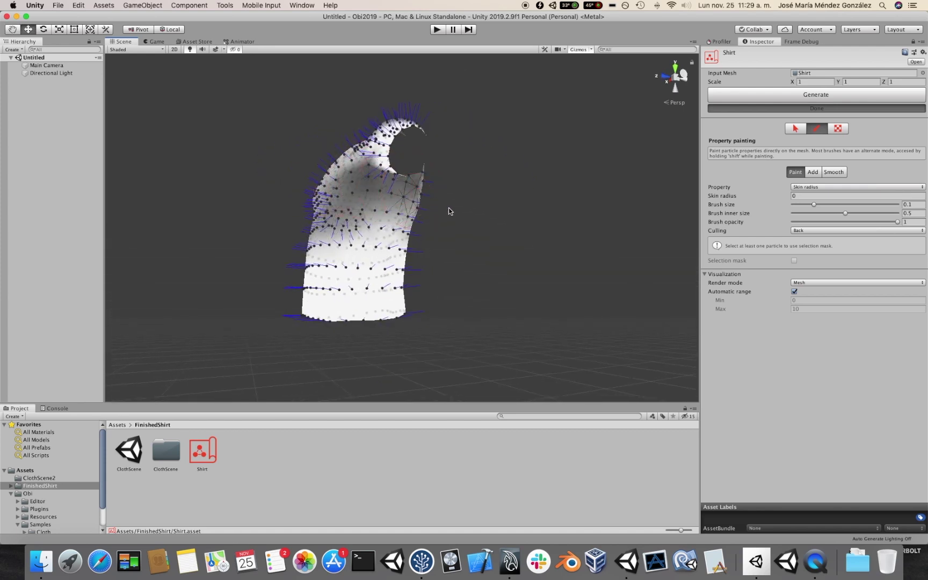
pyautogui.keyDown('alt'); pyautogui.moveTo(466, 217); pyautogui.dragTo(811, 263); pyautogui.keyUp('alt')
pyautogui.click(805, 189)
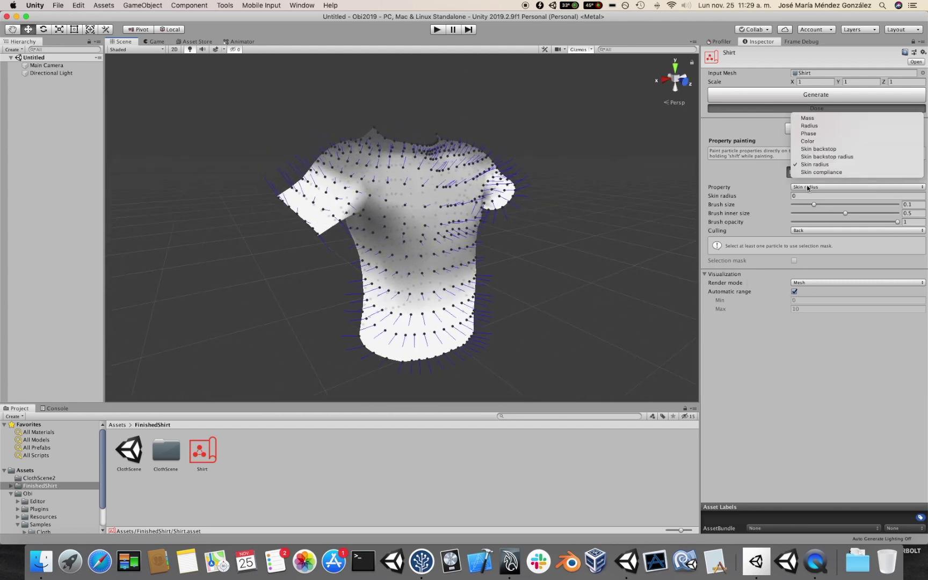
pyautogui.click(809, 149)
pyautogui.keyDown('alt'); pyautogui.moveTo(605, 220); pyautogui.dragTo(29, 278); pyautogui.keyUp('alt')
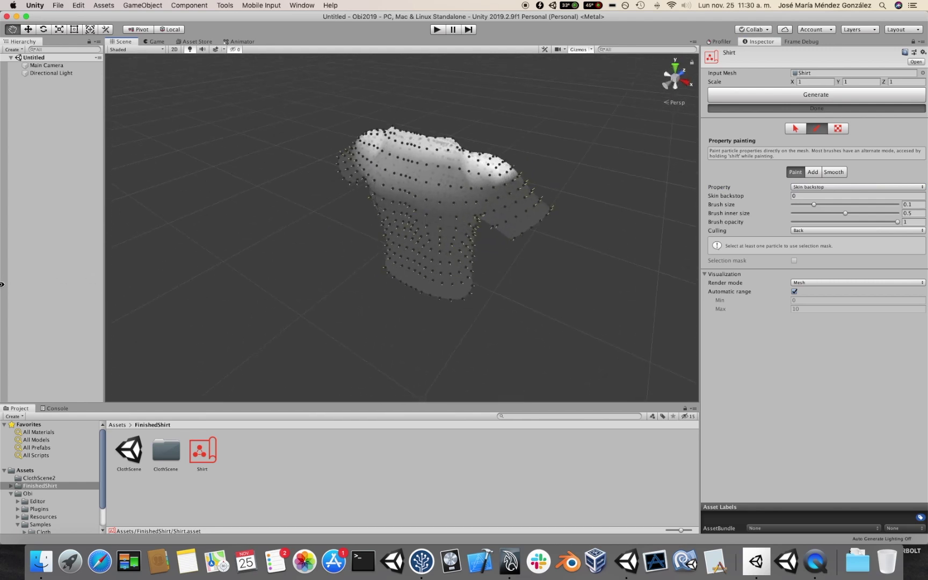
pyautogui.keyDown('alt'); pyautogui.moveTo(2, 285); pyautogui.dragTo(696, 214); pyautogui.keyUp('alt')
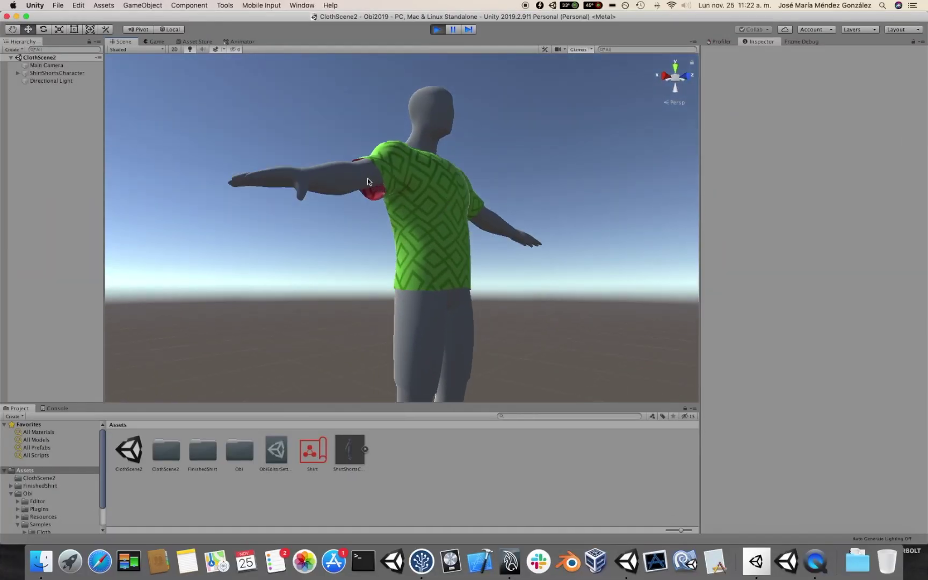
# Select the character's body mesh and orbit around the green shirt from side and front.
pyautogui.click(375, 183)
pyautogui.keyDown('alt'); pyautogui.moveTo(375, 183); pyautogui.dragTo(484, 214); pyautogui.keyUp('alt')
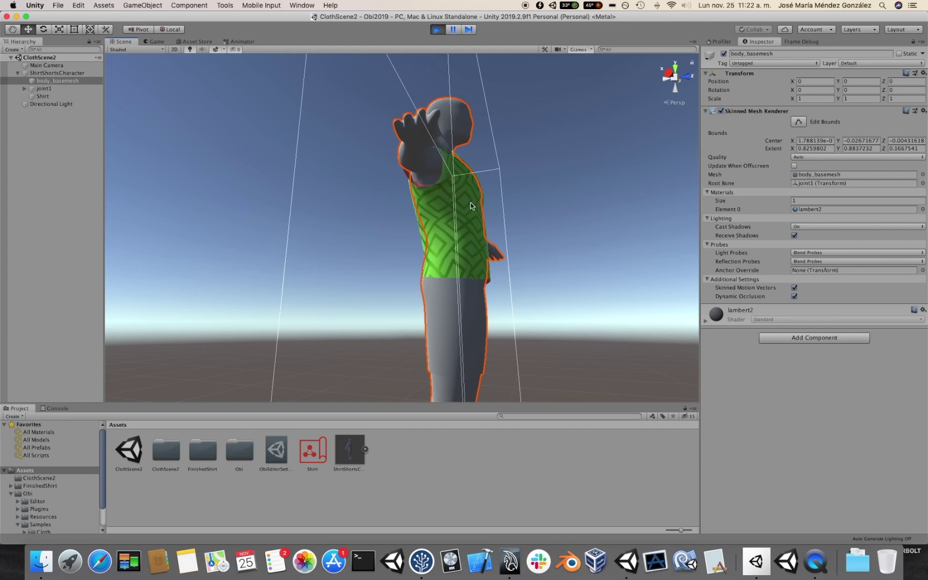
pyautogui.keyDown('alt'); pyautogui.moveTo(471, 203); pyautogui.dragTo(443, 201); pyautogui.keyUp('alt')
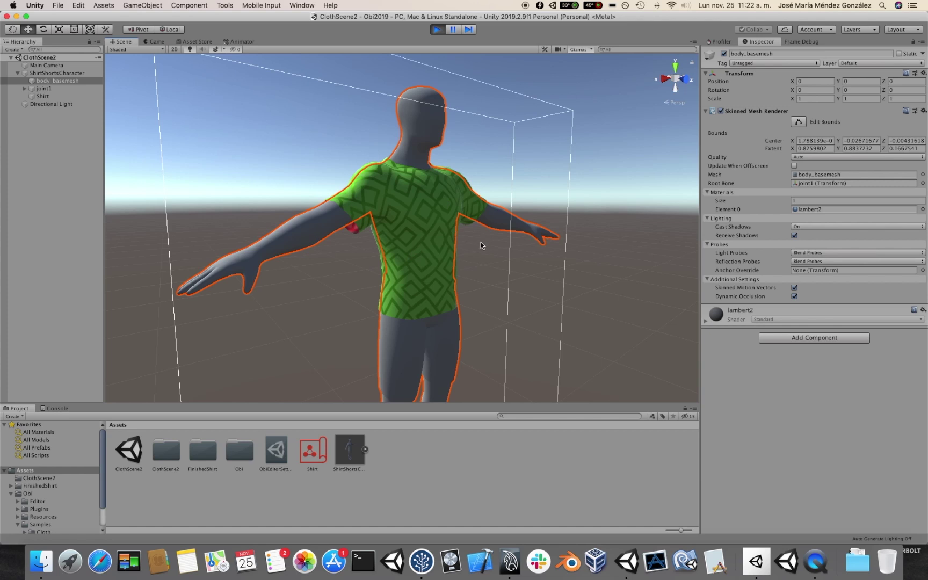
pyautogui.keyDown('alt'); pyautogui.moveTo(480, 243); pyautogui.dragTo(425, 212); pyautogui.keyUp('alt')
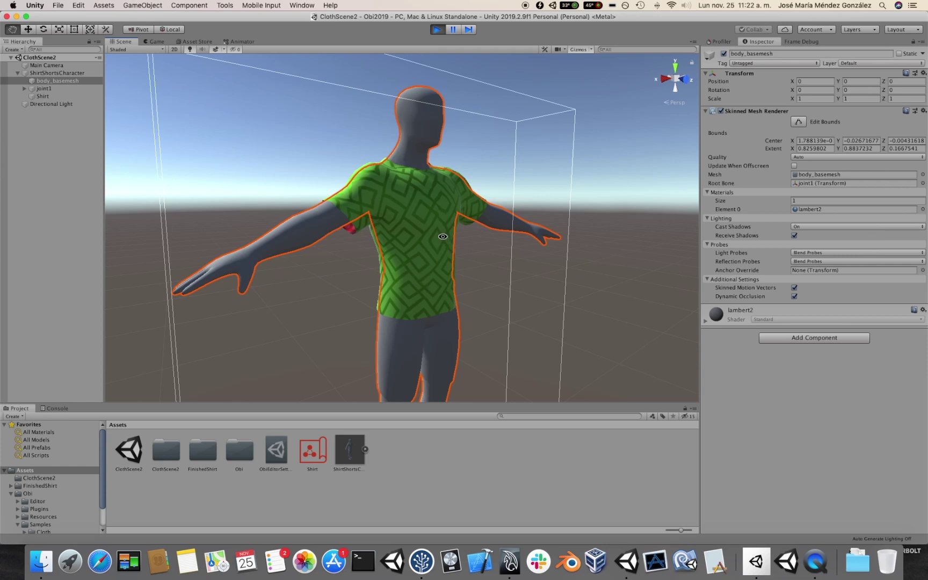
pyautogui.keyDown('alt'); pyautogui.moveTo(441, 236); pyautogui.dragTo(416, 208); pyautogui.keyUp('alt')
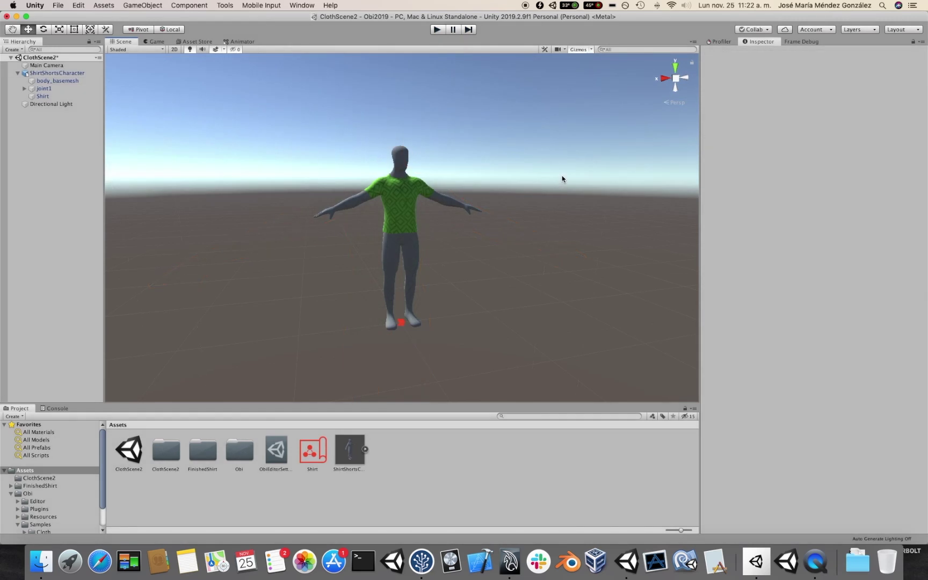
# Assign the Run controller to ShirtShortsCharacter's Animator.
pyautogui.click(404, 159)
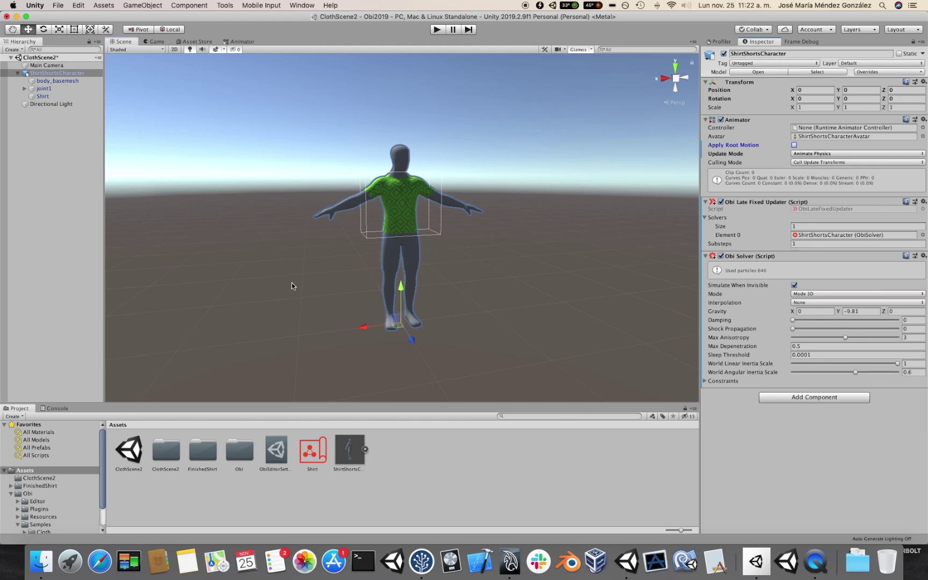
pyautogui.click(923, 128)
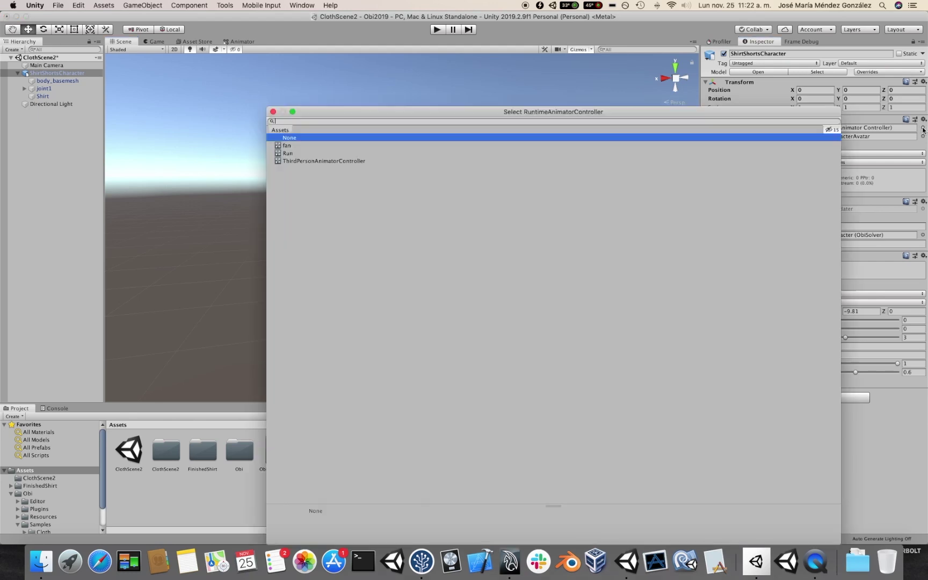
pyautogui.doubleClick(287, 154)
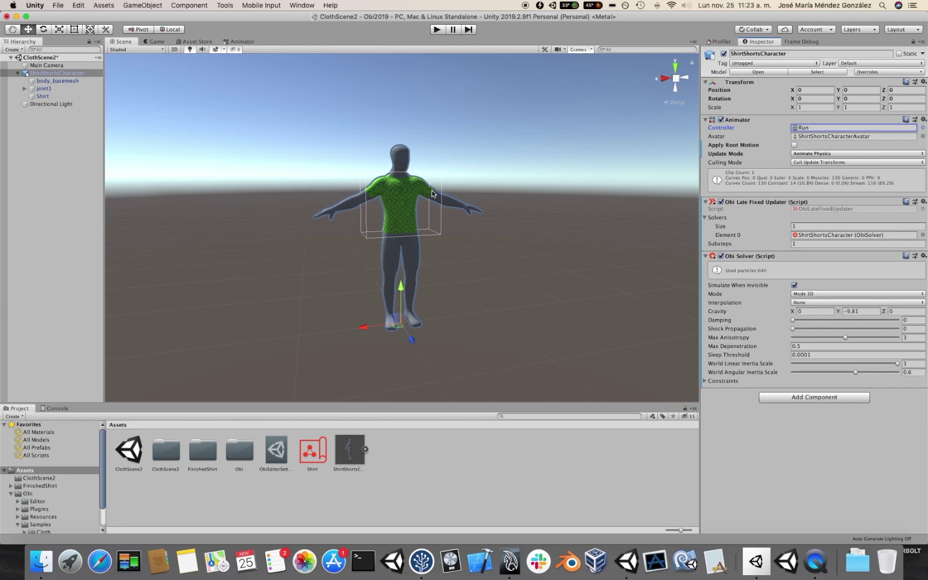
pyautogui.keyDown('alt'); pyautogui.moveTo(422, 193); pyautogui.dragTo(457, 212); pyautogui.keyUp('alt')
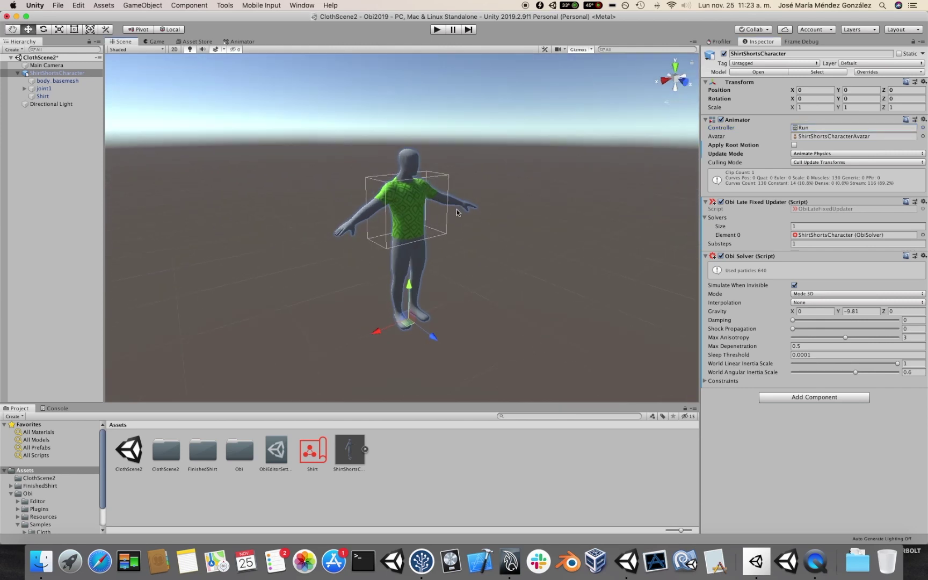
# Play the scene and orbit the running character's shirt from front, sides and behind, then stop.
pyautogui.click(438, 30)
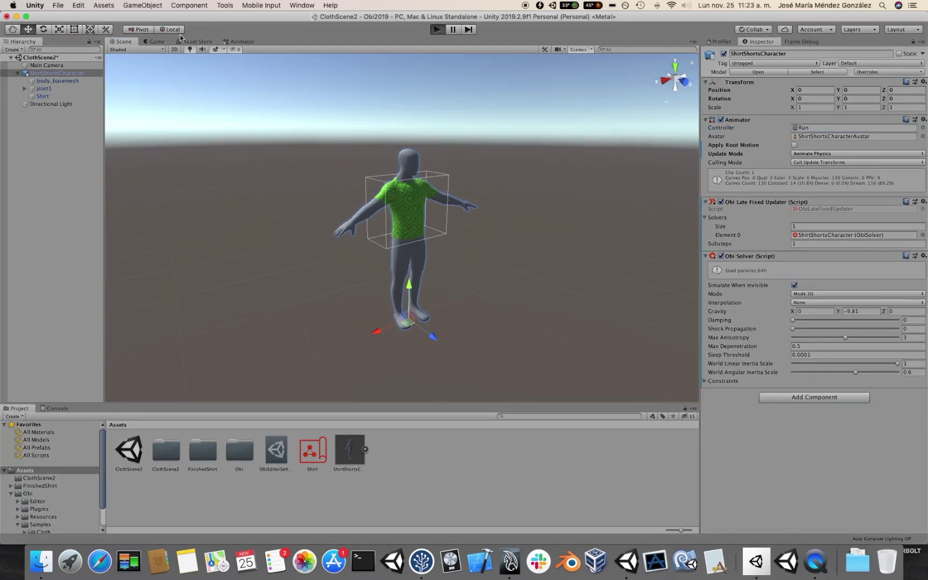
pyautogui.click(124, 42)
pyautogui.click(516, 205)
pyautogui.moveTo(515, 205)
pyautogui.keyDown('alt'); pyautogui.mouseDown()
pyautogui.moveTo(373, 179)
pyautogui.moveTo(565, 162)
pyautogui.moveTo(642, 174)
pyautogui.moveTo(652, 193)
pyautogui.moveTo(505, 182)
pyautogui.moveTo(648, 191)
pyautogui.moveTo(549, 171)
pyautogui.moveTo(374, 197)
pyautogui.moveTo(522, 191)
pyautogui.mouseUp(); pyautogui.keyUp('alt')
pyautogui.keyDown('alt'); pyautogui.scroll(5, 376, 183); pyautogui.keyUp('alt')
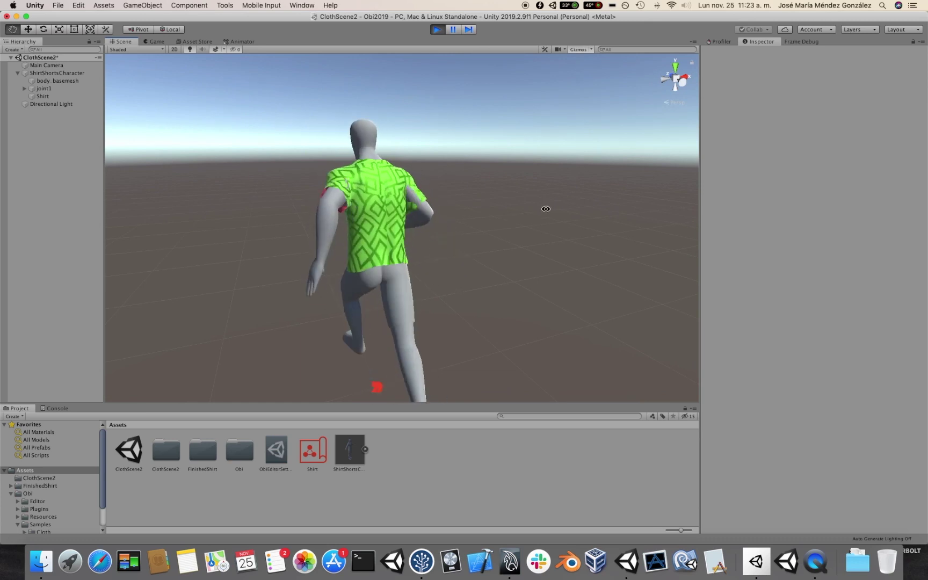
pyautogui.keyDown('alt'); pyautogui.moveTo(545, 208); pyautogui.dragTo(24, 174); pyautogui.keyUp('alt')
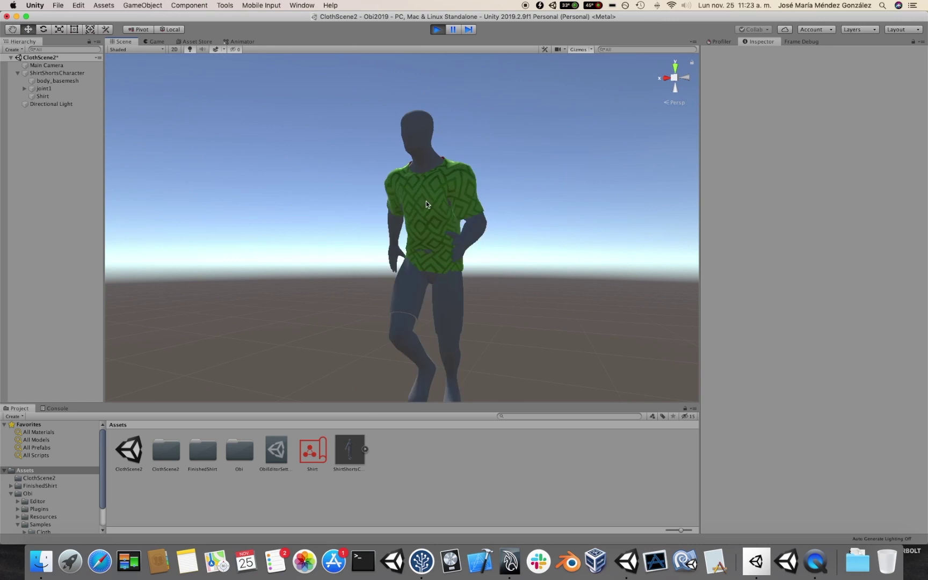
pyautogui.keyDown('alt'); pyautogui.moveTo(458, 206); pyautogui.dragTo(427, 204); pyautogui.keyUp('alt')
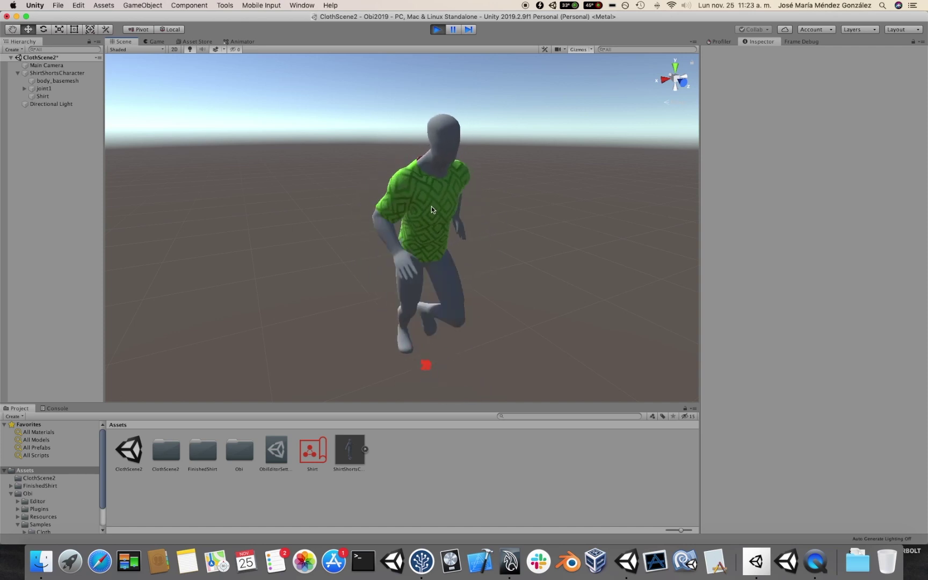
pyautogui.keyDown('alt'); pyautogui.moveTo(542, 209); pyautogui.dragTo(373, 203); pyautogui.keyUp('alt')
pyautogui.keyDown('alt'); pyautogui.moveTo(488, 253); pyautogui.dragTo(217, 259); pyautogui.keyUp('alt')
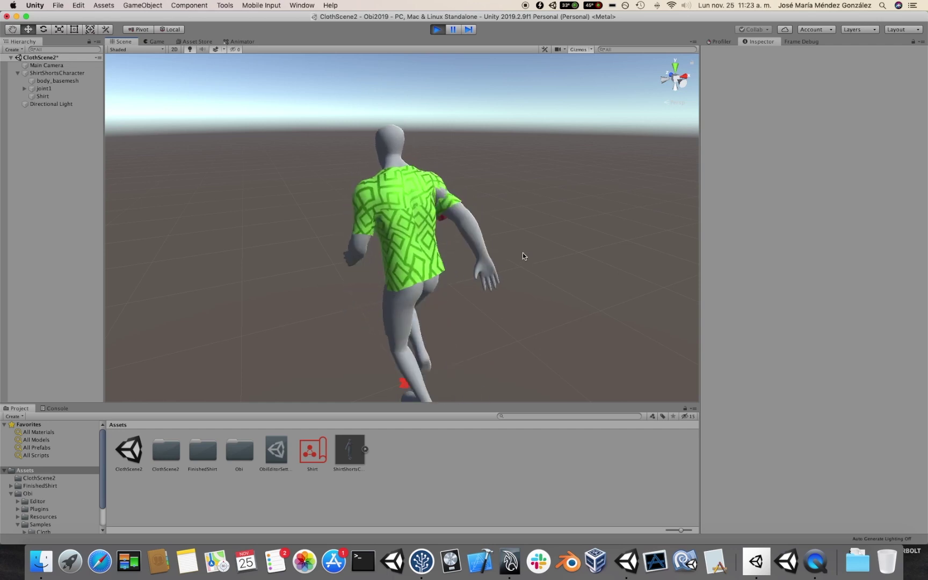
pyautogui.keyDown('alt'); pyautogui.moveTo(520, 256); pyautogui.dragTo(766, 244); pyautogui.keyUp('alt')
pyautogui.keyDown('alt'); pyautogui.moveTo(430, 161); pyautogui.dragTo(528, 147); pyautogui.keyUp('alt')
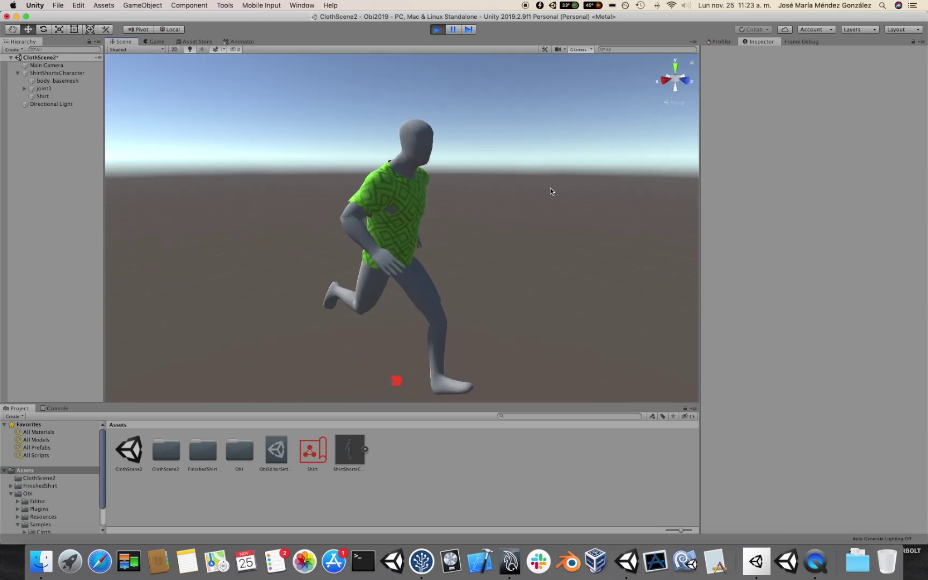
pyautogui.click(437, 29)
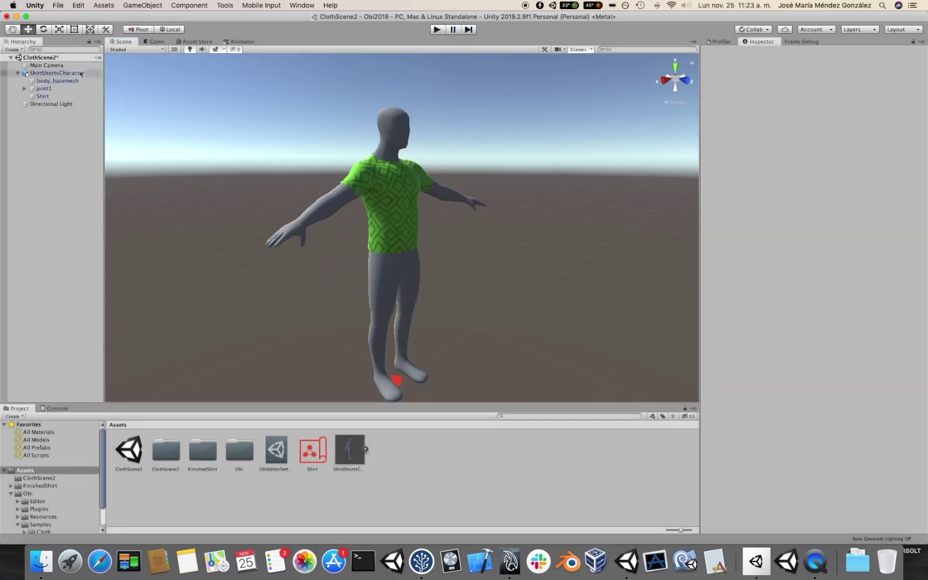
# Disable the Friction, Collision, Particle Friction and Particle Collision constraints on ShirtShortsCharacter's solver.
pyautogui.click(70, 73)
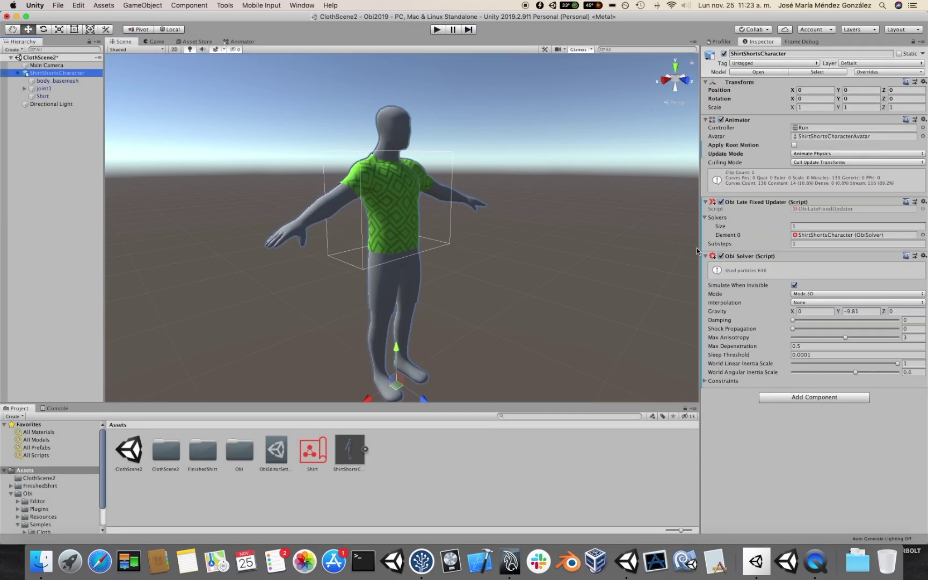
pyautogui.click(705, 381)
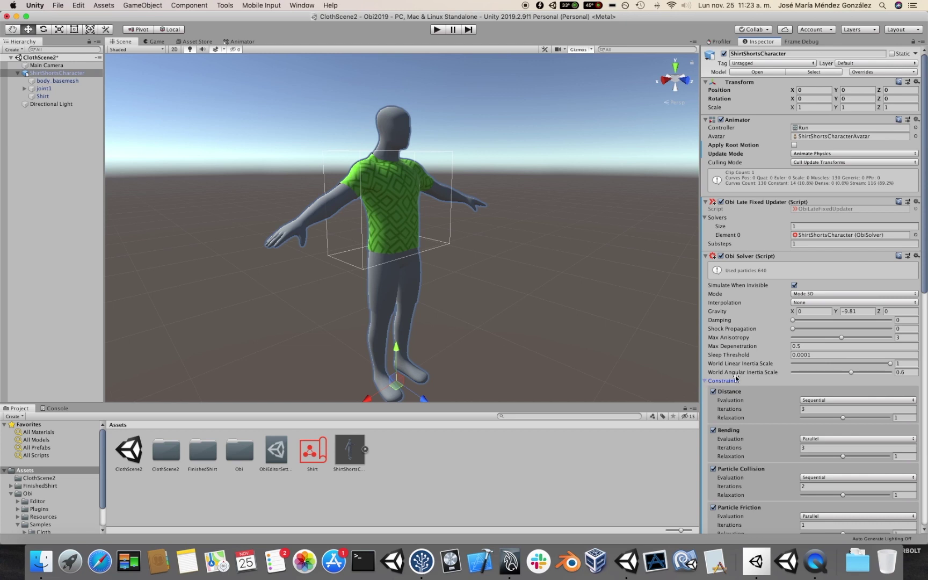
pyautogui.scroll(-5, 737, 378)
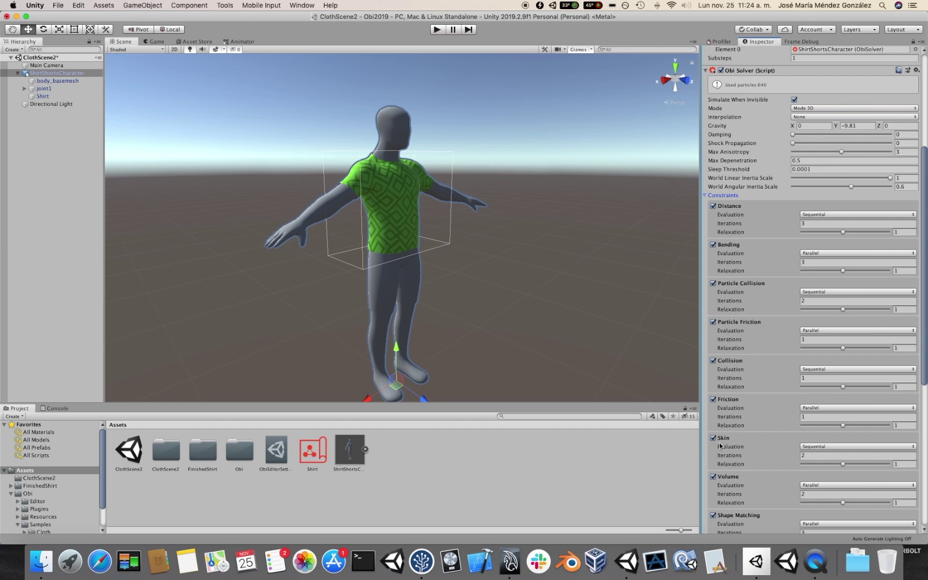
pyautogui.click(714, 400)
pyautogui.click(713, 361)
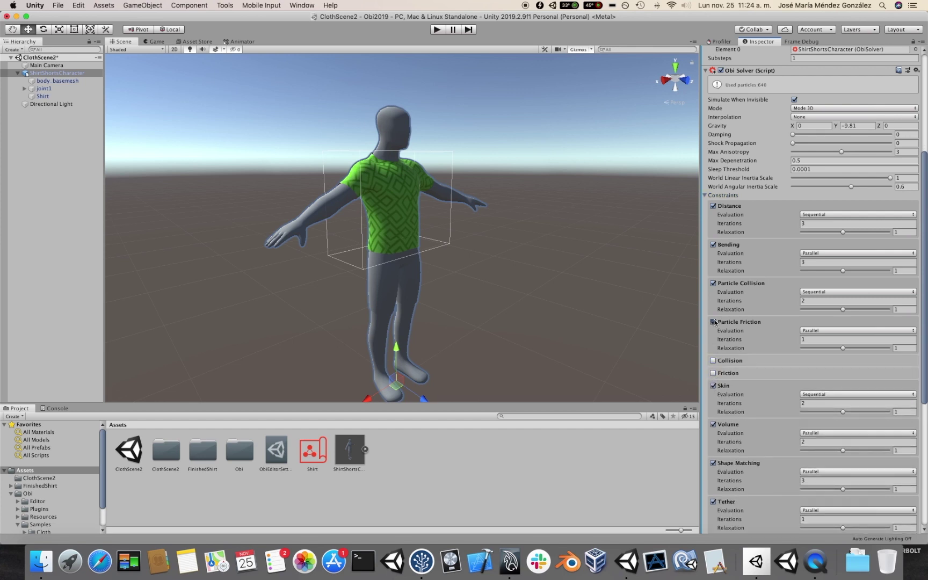
pyautogui.click(714, 322)
pyautogui.click(714, 283)
# Disable the Volume, Shape Matching, Tether, Pin, Stitch, Density, Stretch Shear and Bend Twist constraints.
pyautogui.scroll(-5, 715, 282)
pyautogui.click(713, 230)
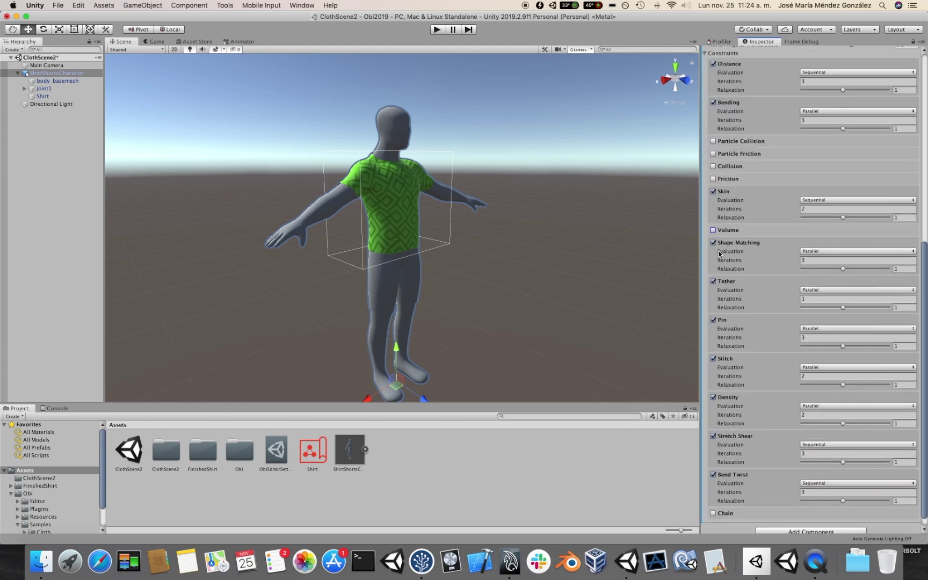
pyautogui.click(714, 244)
pyautogui.click(714, 271)
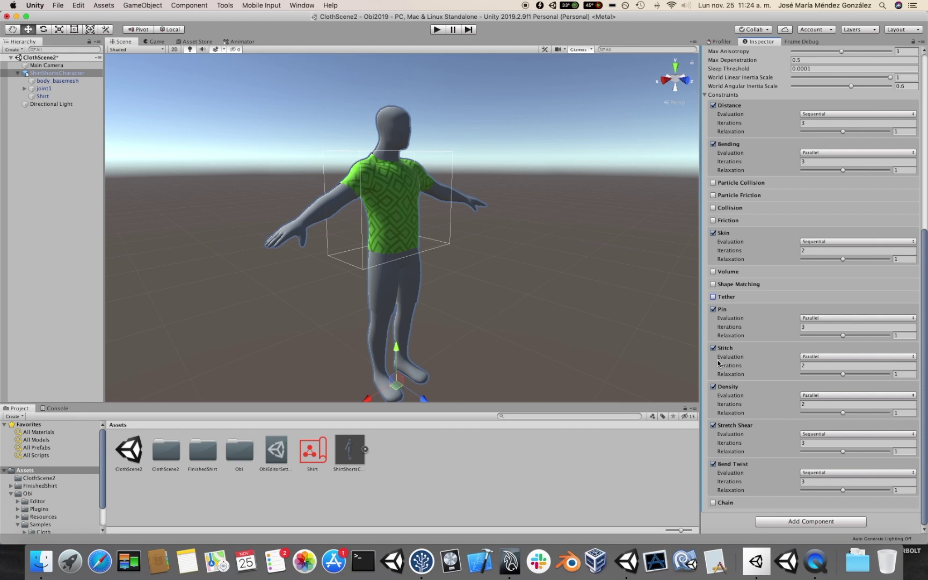
pyautogui.click(713, 310)
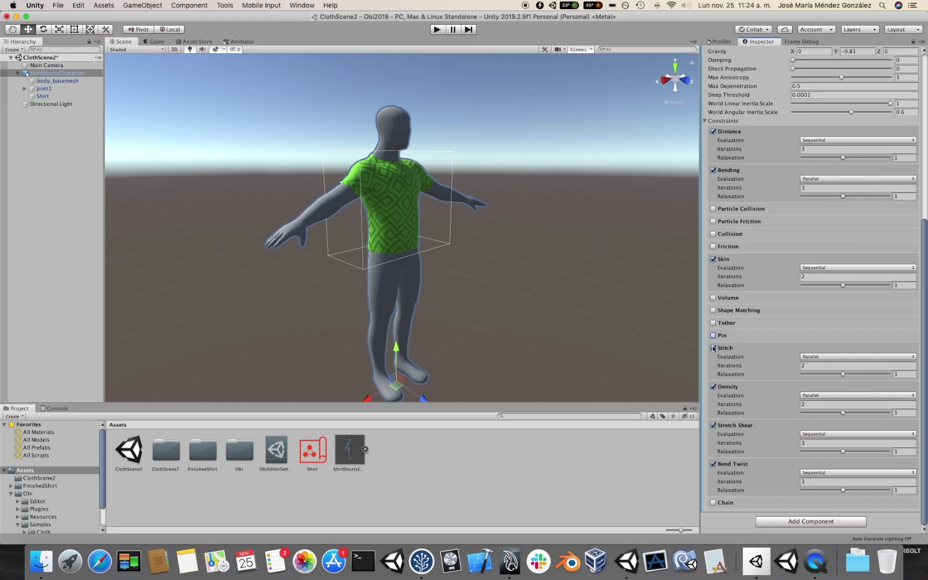
pyautogui.click(715, 361)
pyautogui.click(713, 387)
pyautogui.click(713, 425)
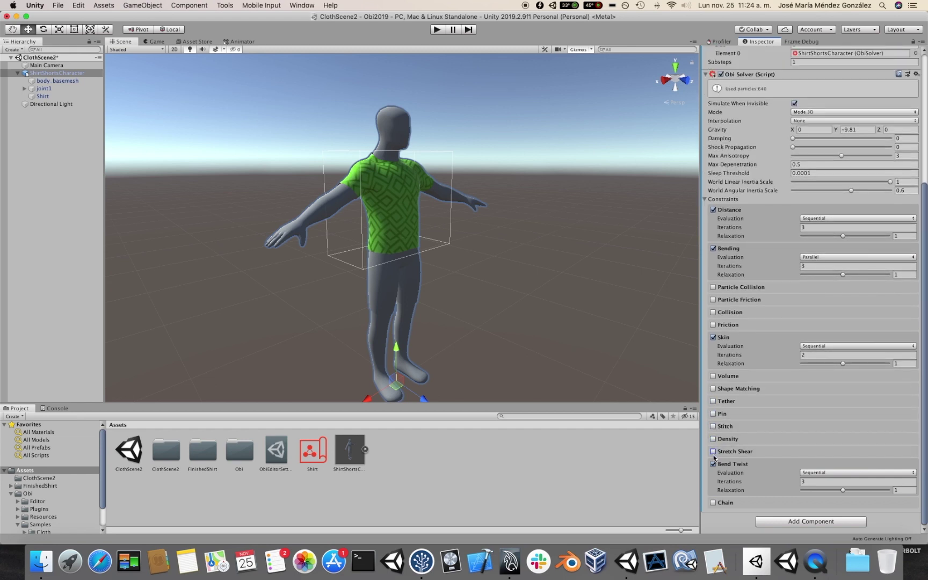
pyautogui.click(713, 464)
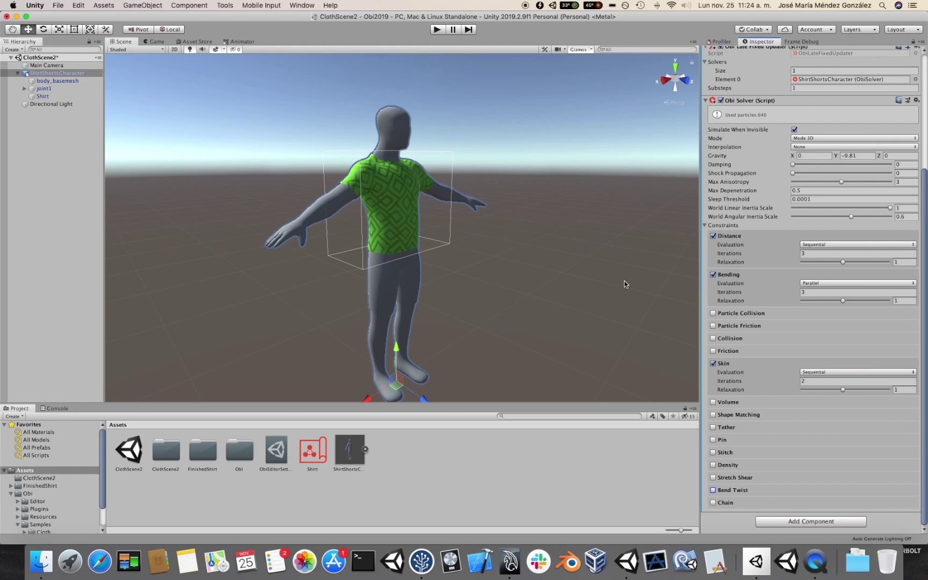
# Start Play mode and orbit around the running character in the Scene view.
pyautogui.click(444, 31)
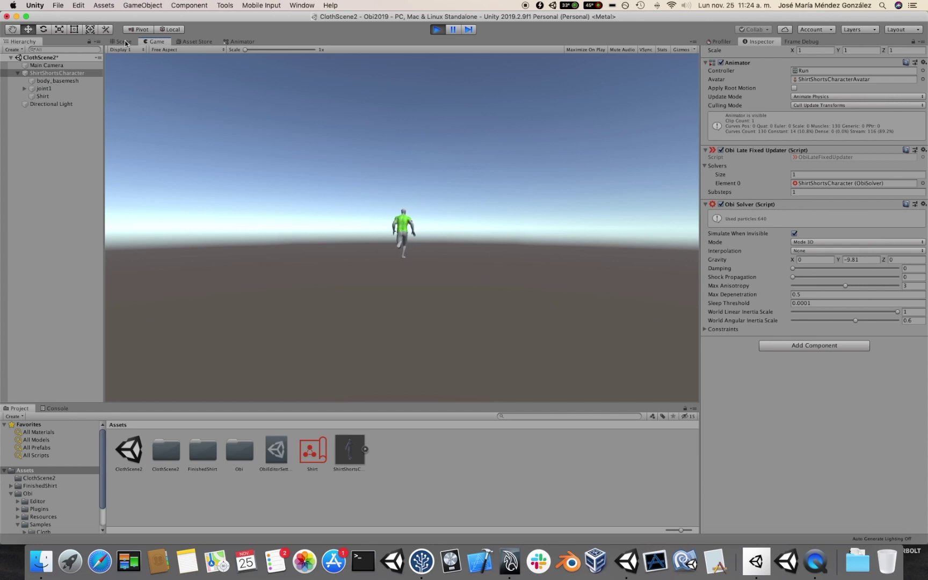
pyautogui.click(124, 42)
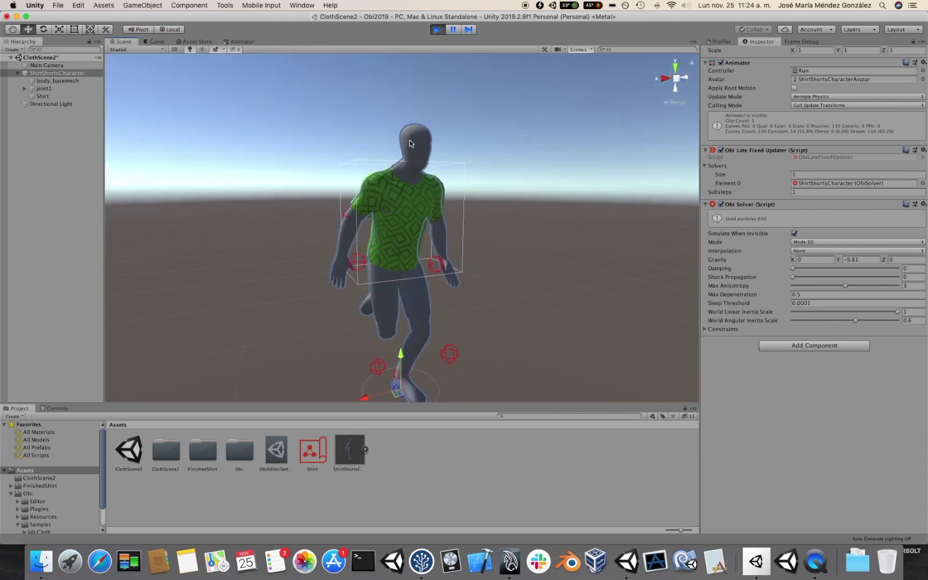
pyautogui.scroll(3, 410, 141)
pyautogui.scroll(-3, 410, 140)
pyautogui.keyDown('alt'); pyautogui.moveTo(410, 140); pyautogui.dragTo(625, 277); pyautogui.keyUp('alt')
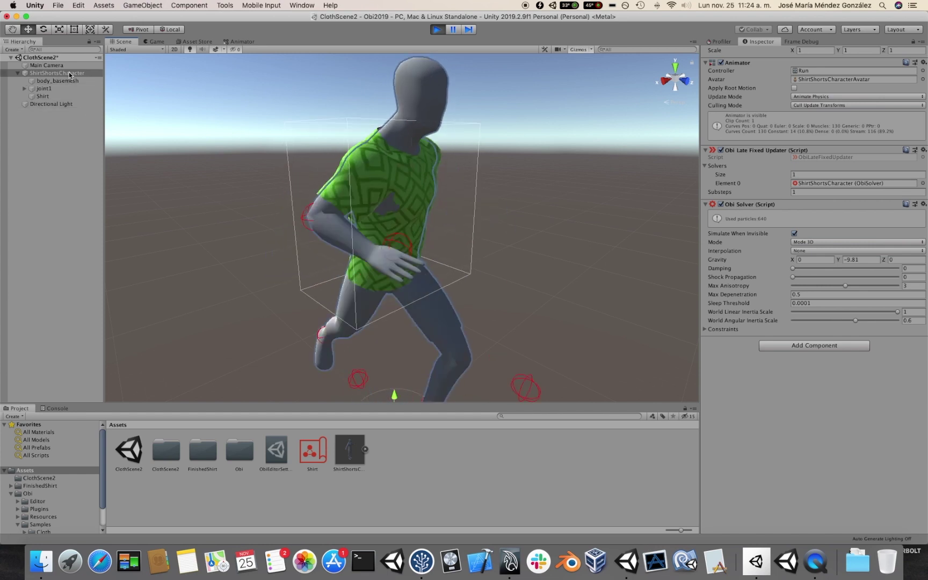
# Set Distance evaluation to Parallel with 2 iterations and Bending iterations to 1.
pyautogui.click(704, 329)
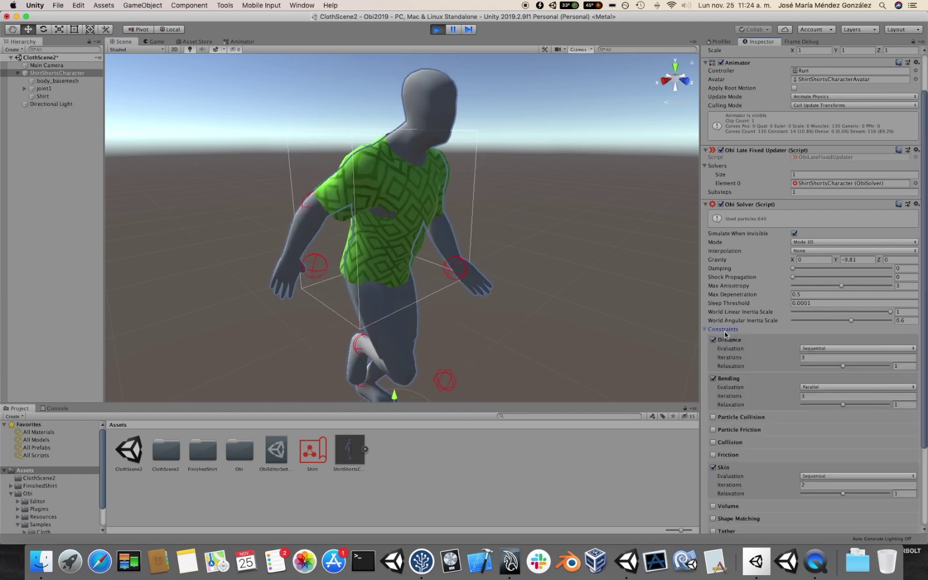
pyautogui.scroll(-2, 758, 349)
pyautogui.scroll(-2, 759, 350)
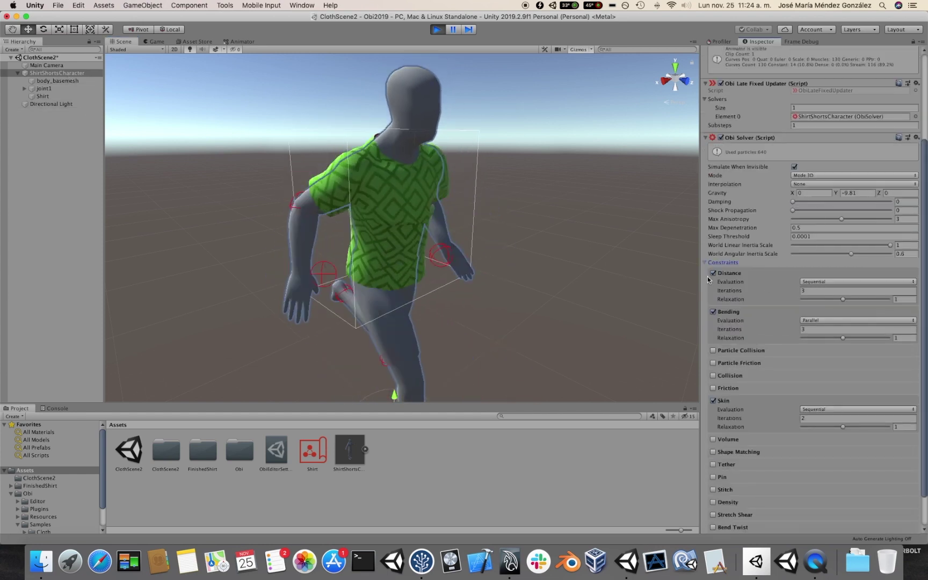
pyautogui.click(816, 282)
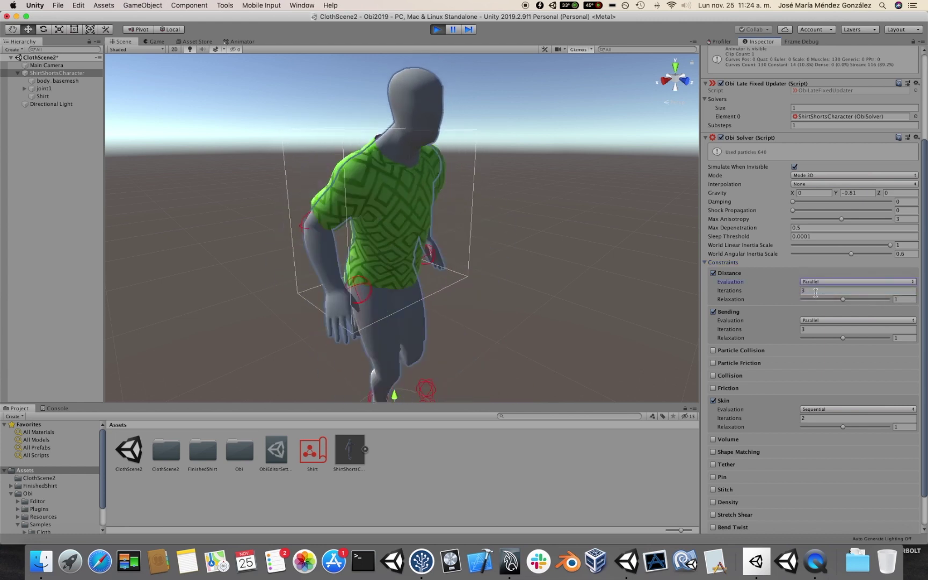
pyautogui.click(815, 291)
pyautogui.write('2')
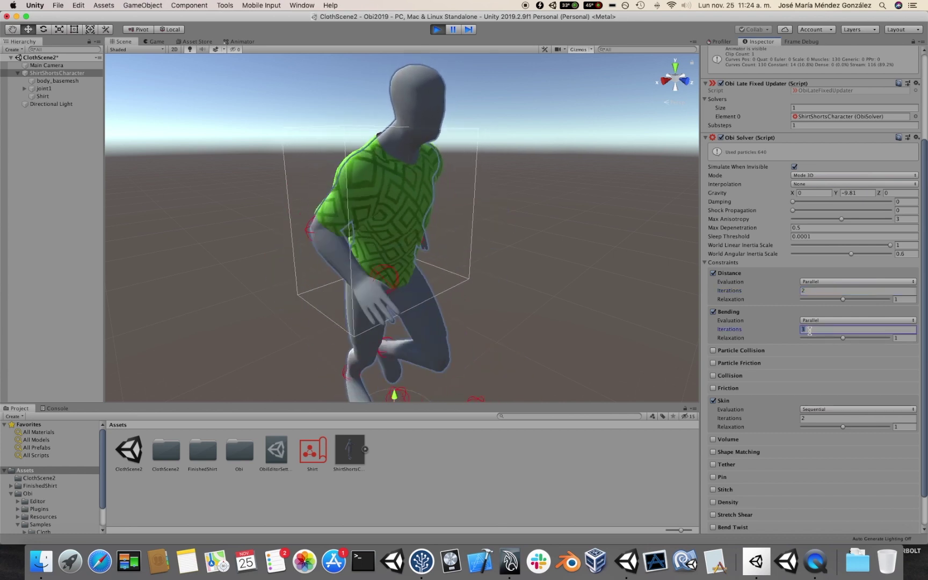
pyautogui.press('Return')
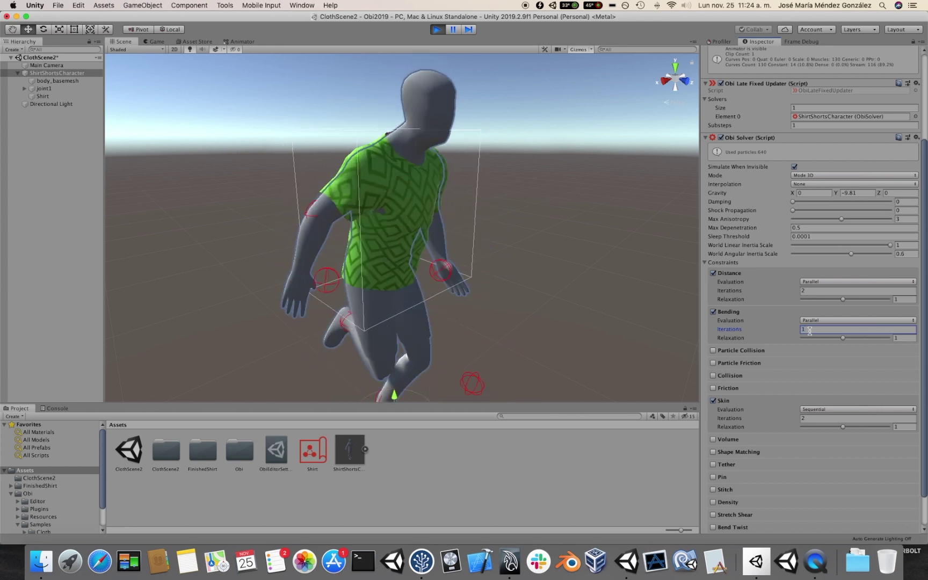
pyautogui.moveTo(465, 256)
pyautogui.keyDown('alt'); pyautogui.mouseDown()
pyautogui.moveTo(277, 244)
pyautogui.moveTo(618, 257)
pyautogui.moveTo(467, 259)
pyautogui.mouseUp(); pyautogui.keyUp('alt')
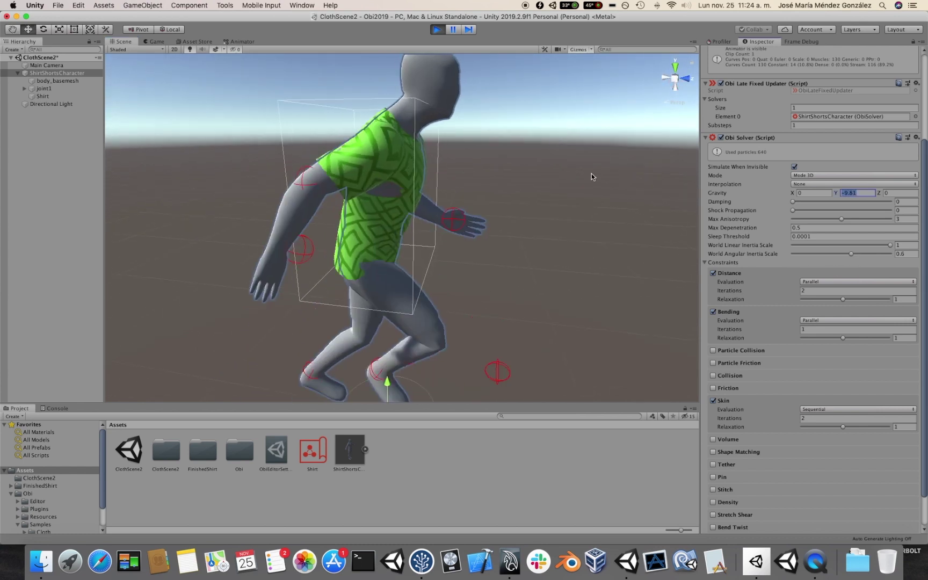
# Set the Obi Solver's Gravity Y to -6.
pyautogui.click(861, 194)
pyautogui.press('BackSpace')
pyautogui.press('BackSpace')
pyautogui.press('BackSpace')
pyautogui.press('BackSpace')
pyautogui.write('6')
pyautogui.keyDown('alt'); pyautogui.moveTo(660, 221); pyautogui.dragTo(543, 236); pyautogui.keyUp('alt')
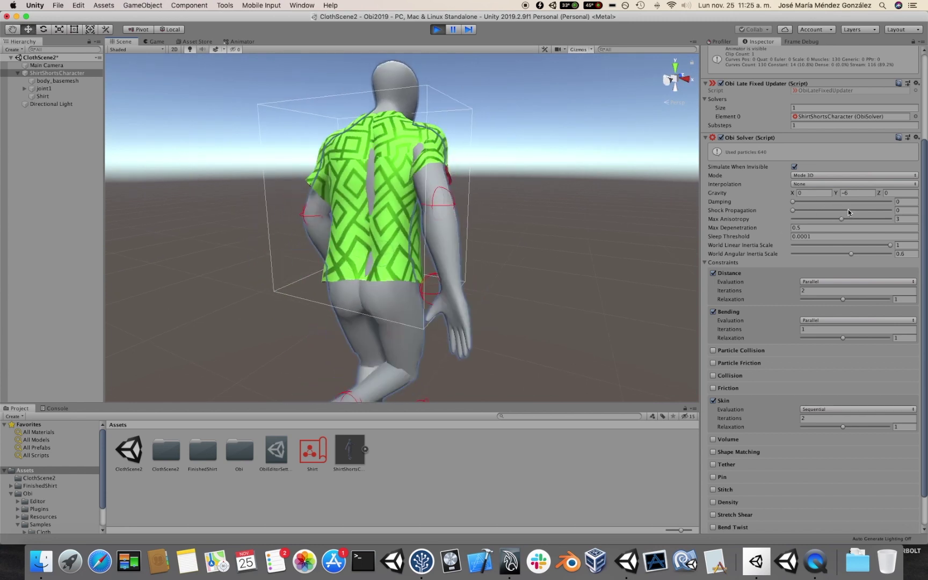
# Raise the solver Damping to 0.881 and view the running character from the front.
pyautogui.click(861, 202)
pyautogui.moveTo(861, 201); pyautogui.dragTo(879, 200)
pyautogui.keyDown('alt'); pyautogui.moveTo(631, 216); pyautogui.dragTo(300, 207); pyautogui.keyUp('alt')
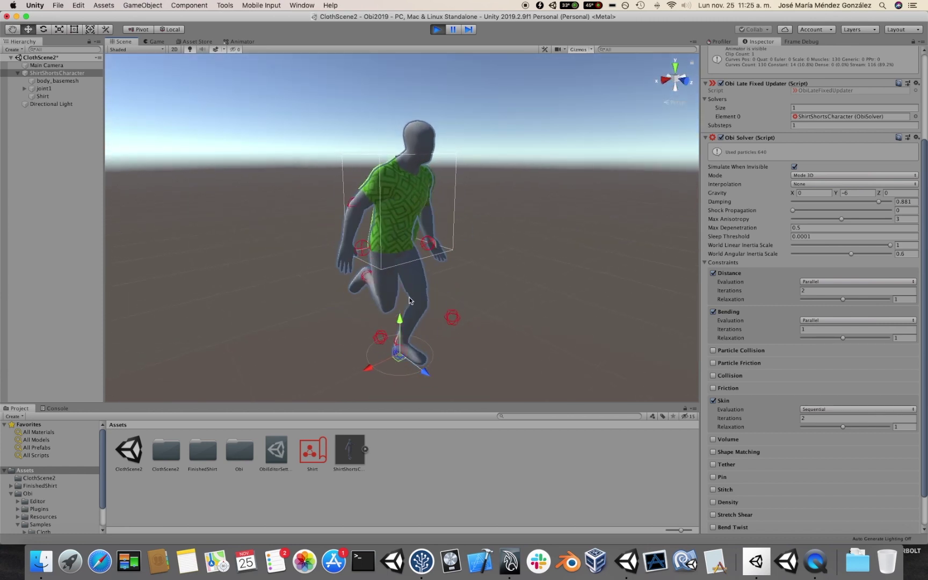